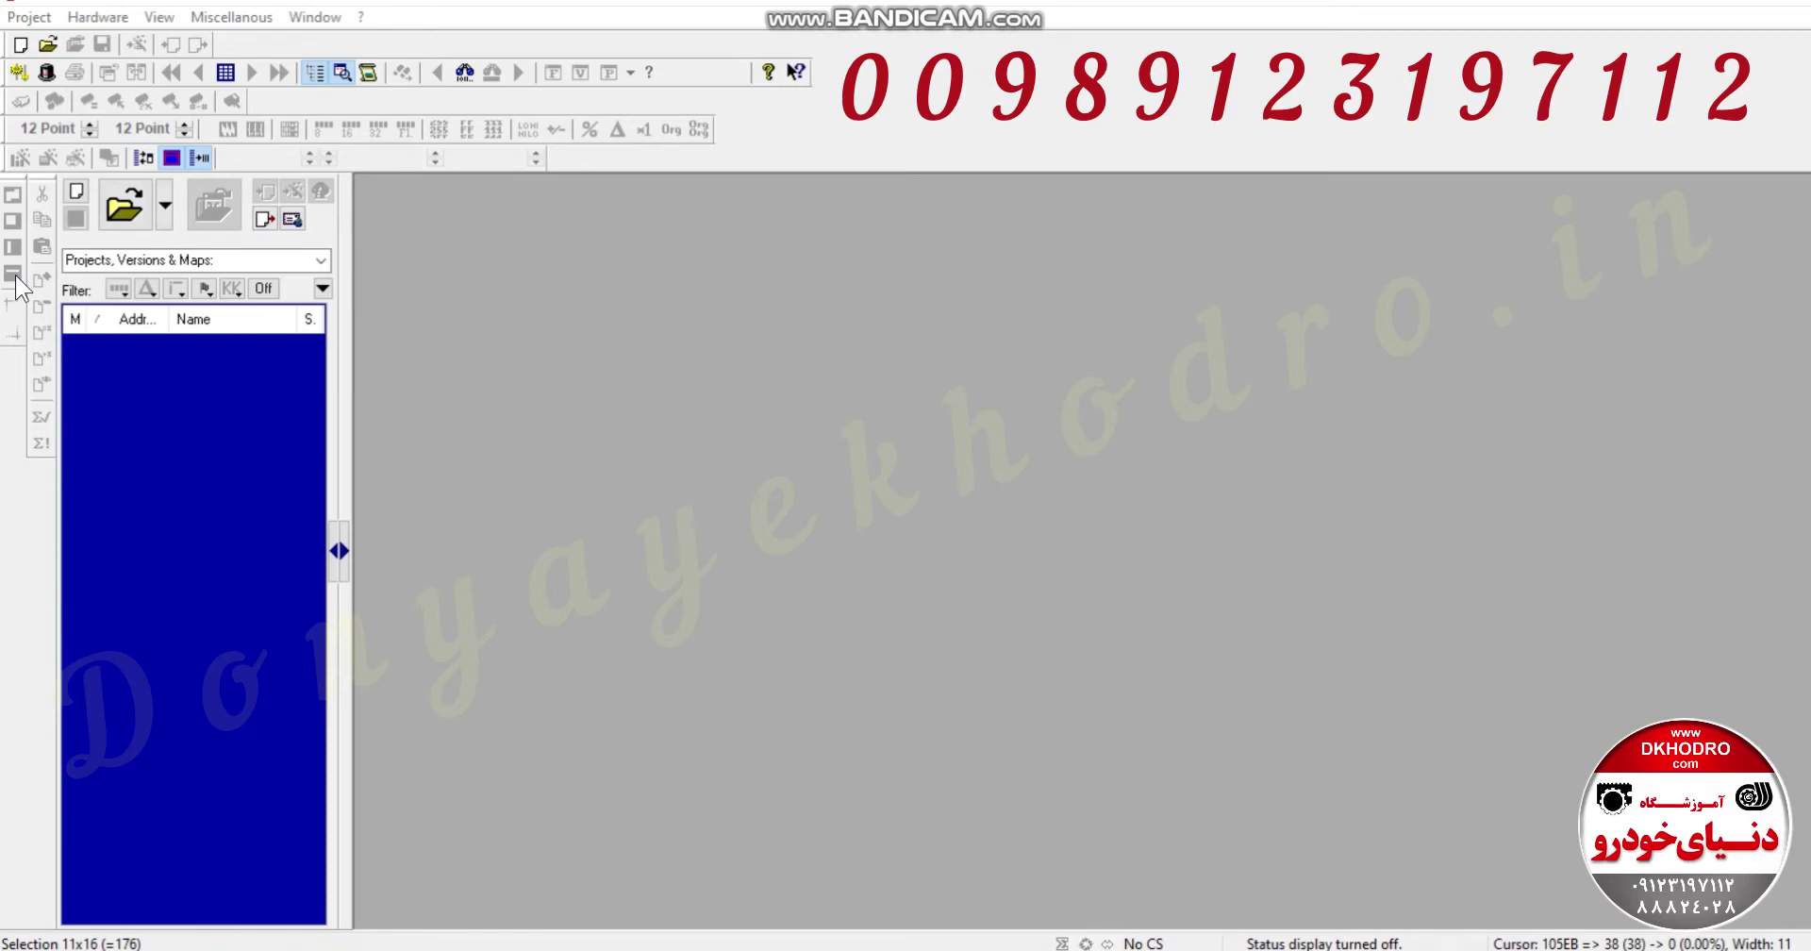
Create a new project from the binary file bosch me 744.bin, ignoring similar projects.
{"action": "left_click", "coordinate": [31, 17]}
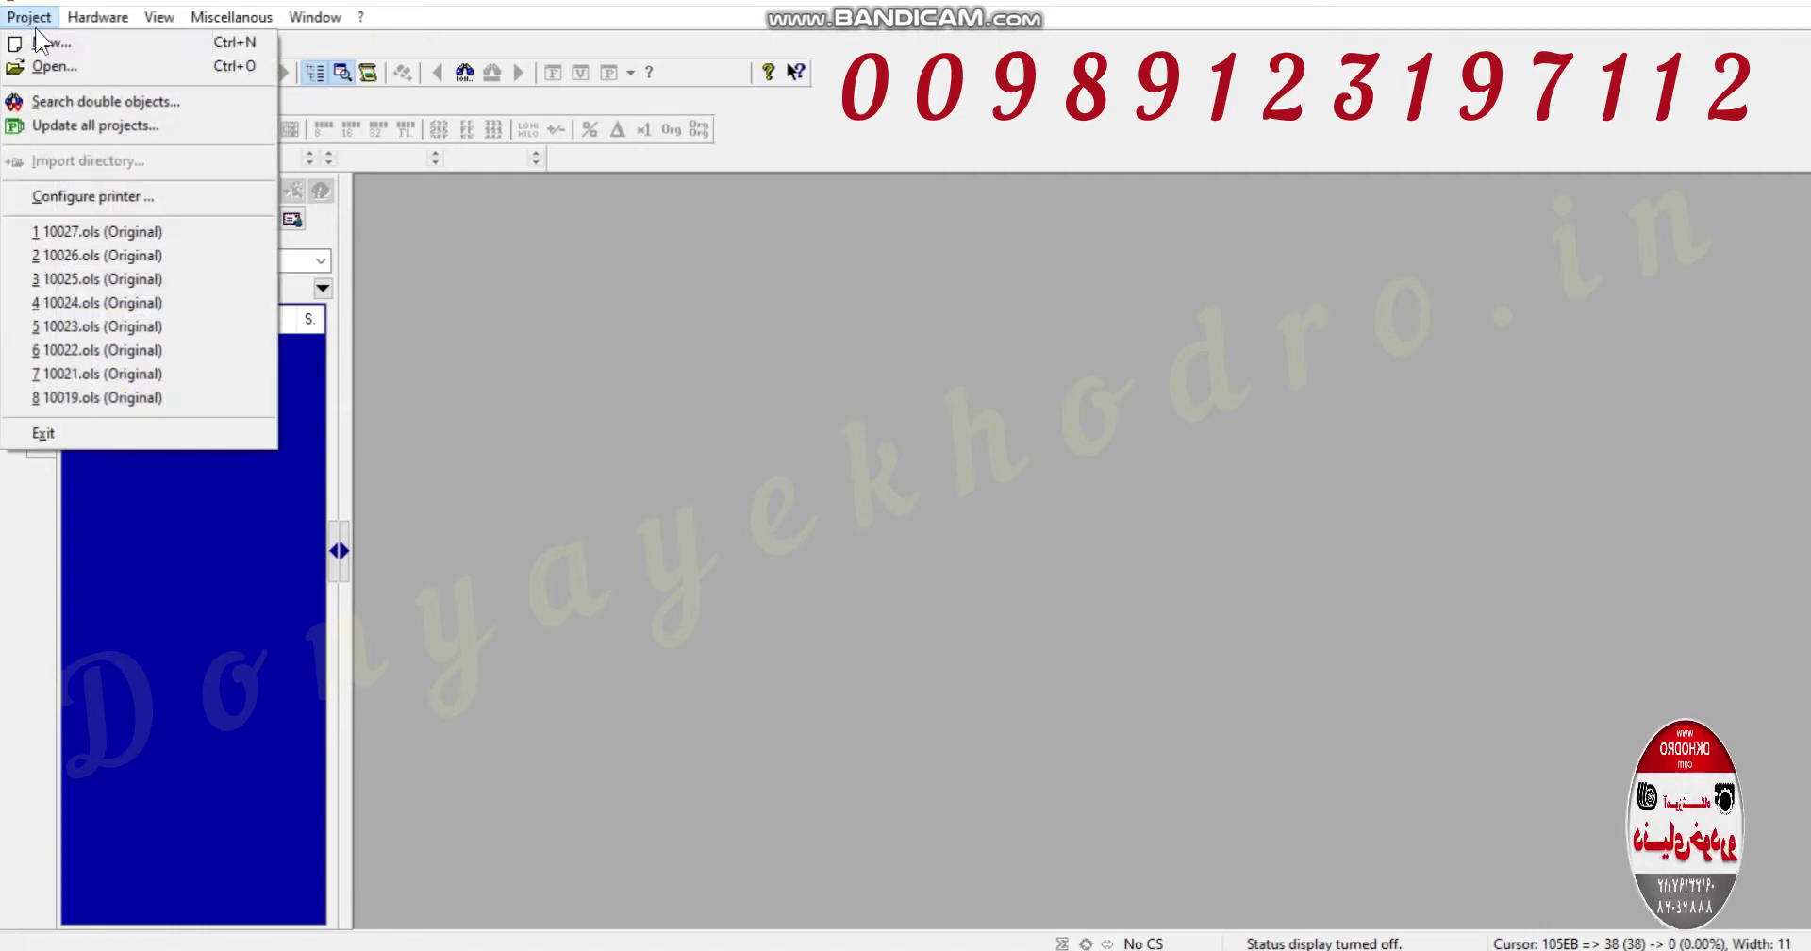
{"action": "left_click", "coordinate": [48, 43]}
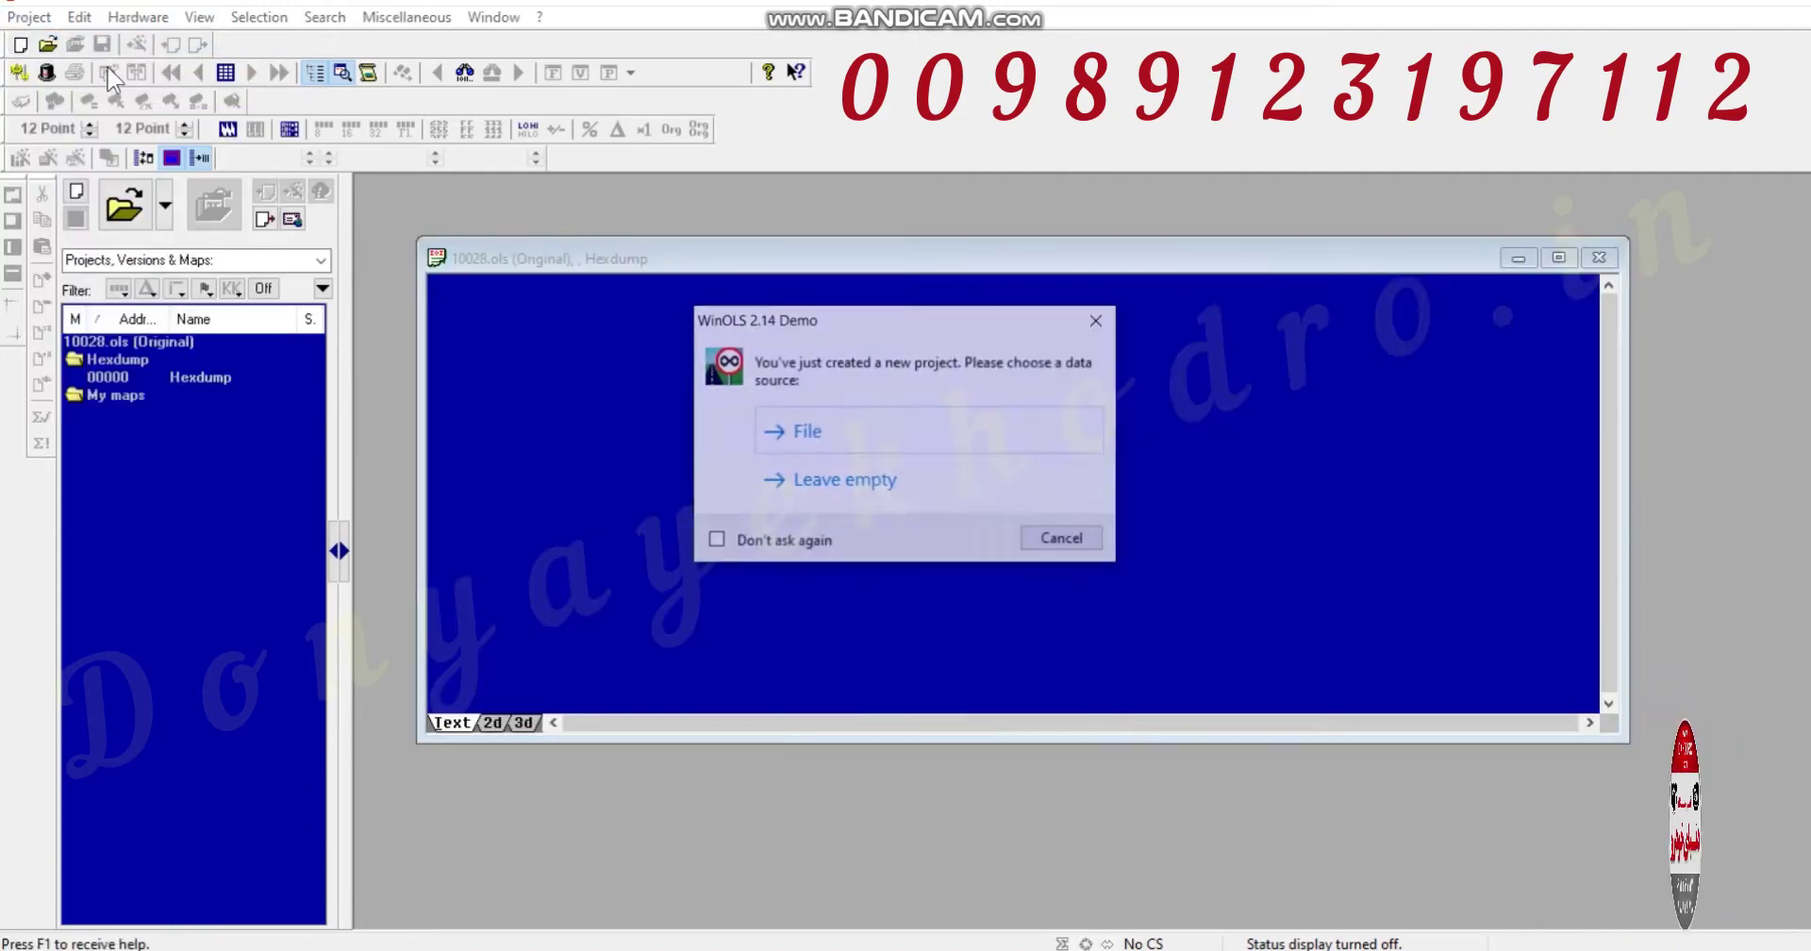
{"action": "left_click", "coordinate": [846, 418]}
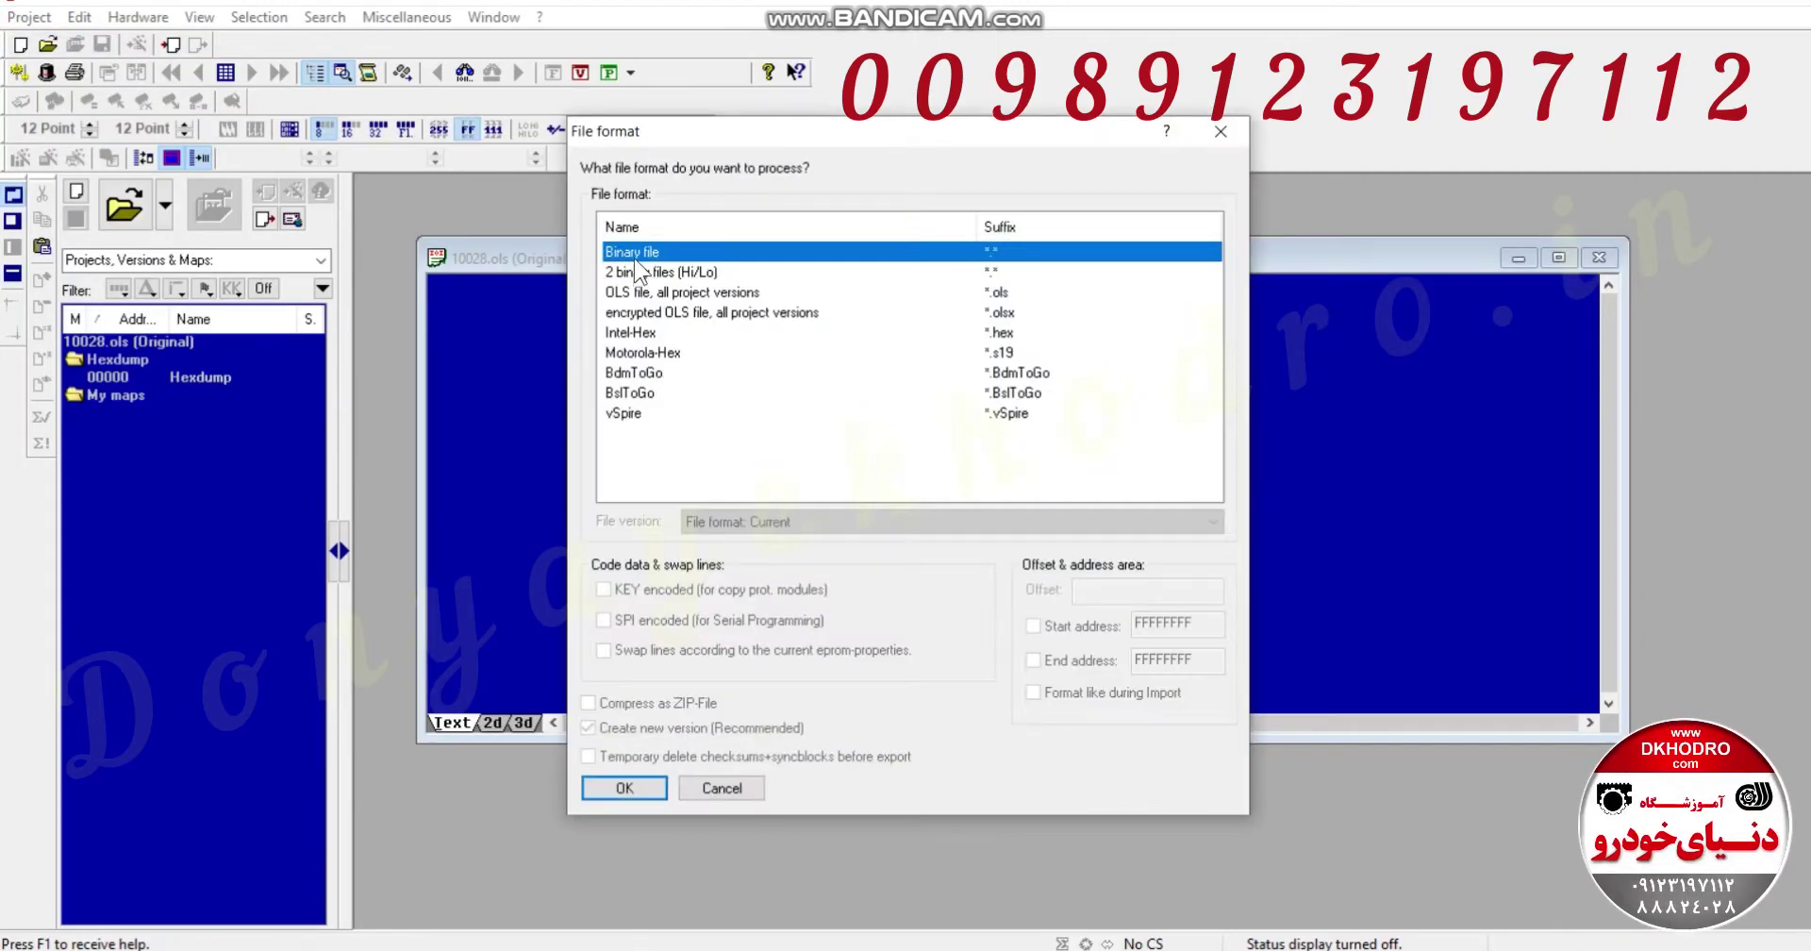
{"action": "left_click", "coordinate": [626, 788]}
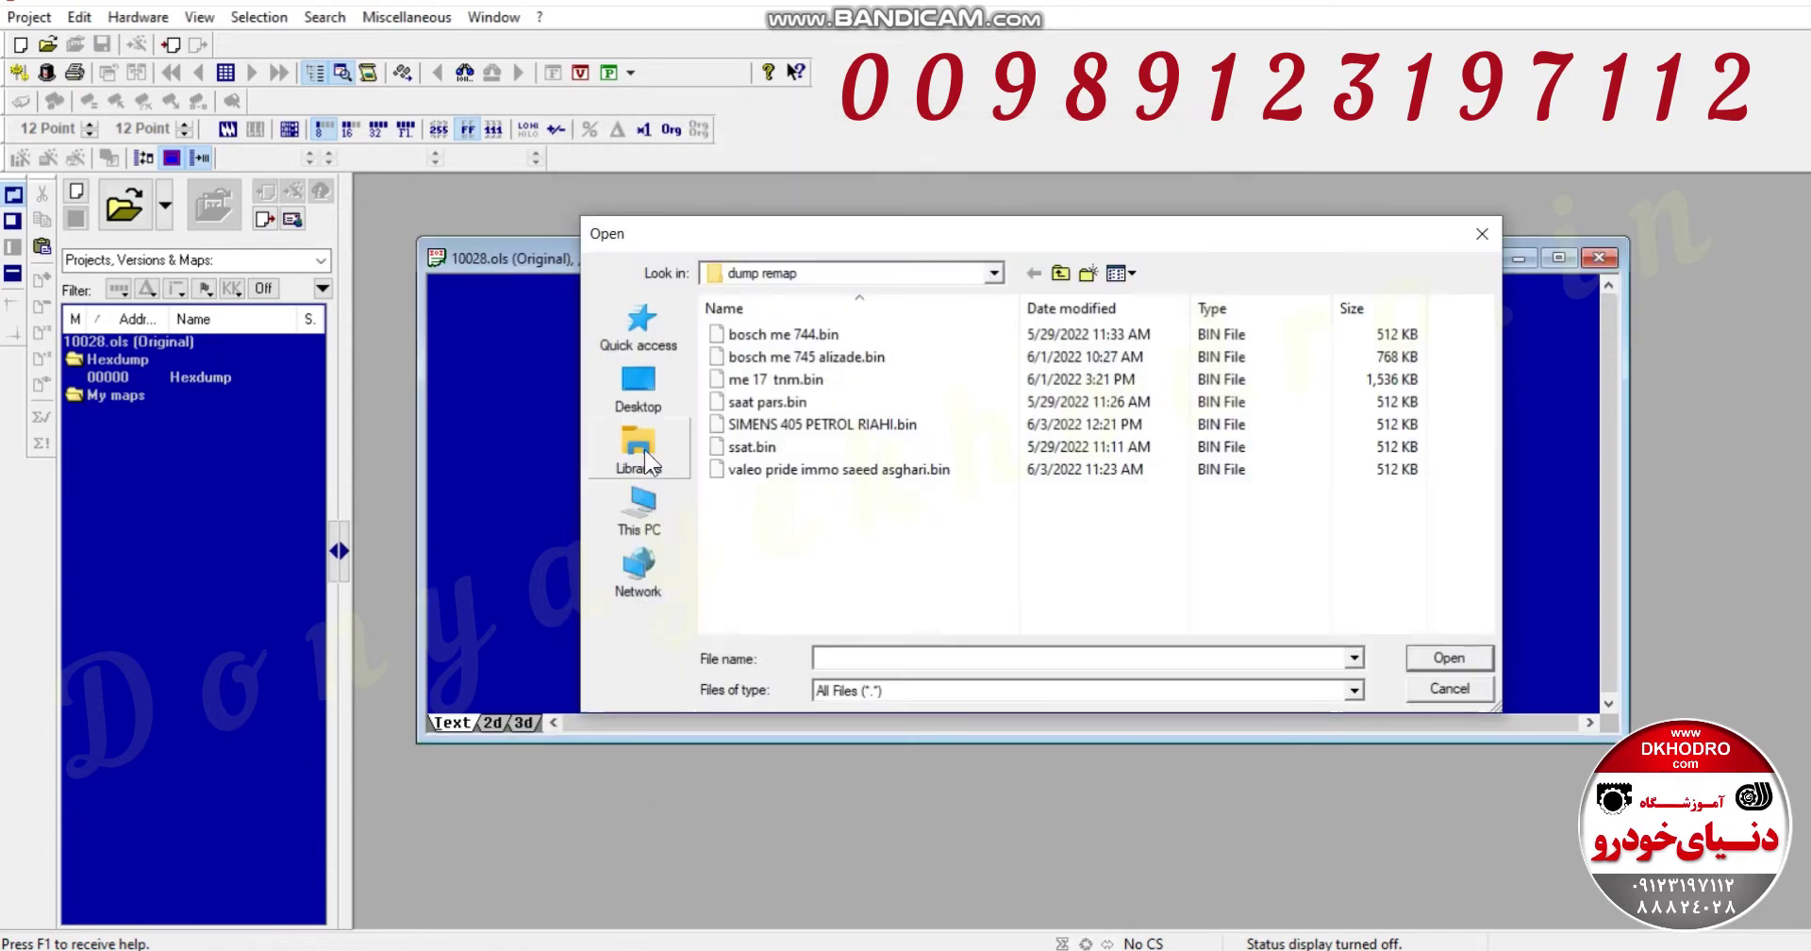
{"action": "left_click", "coordinate": [808, 341]}
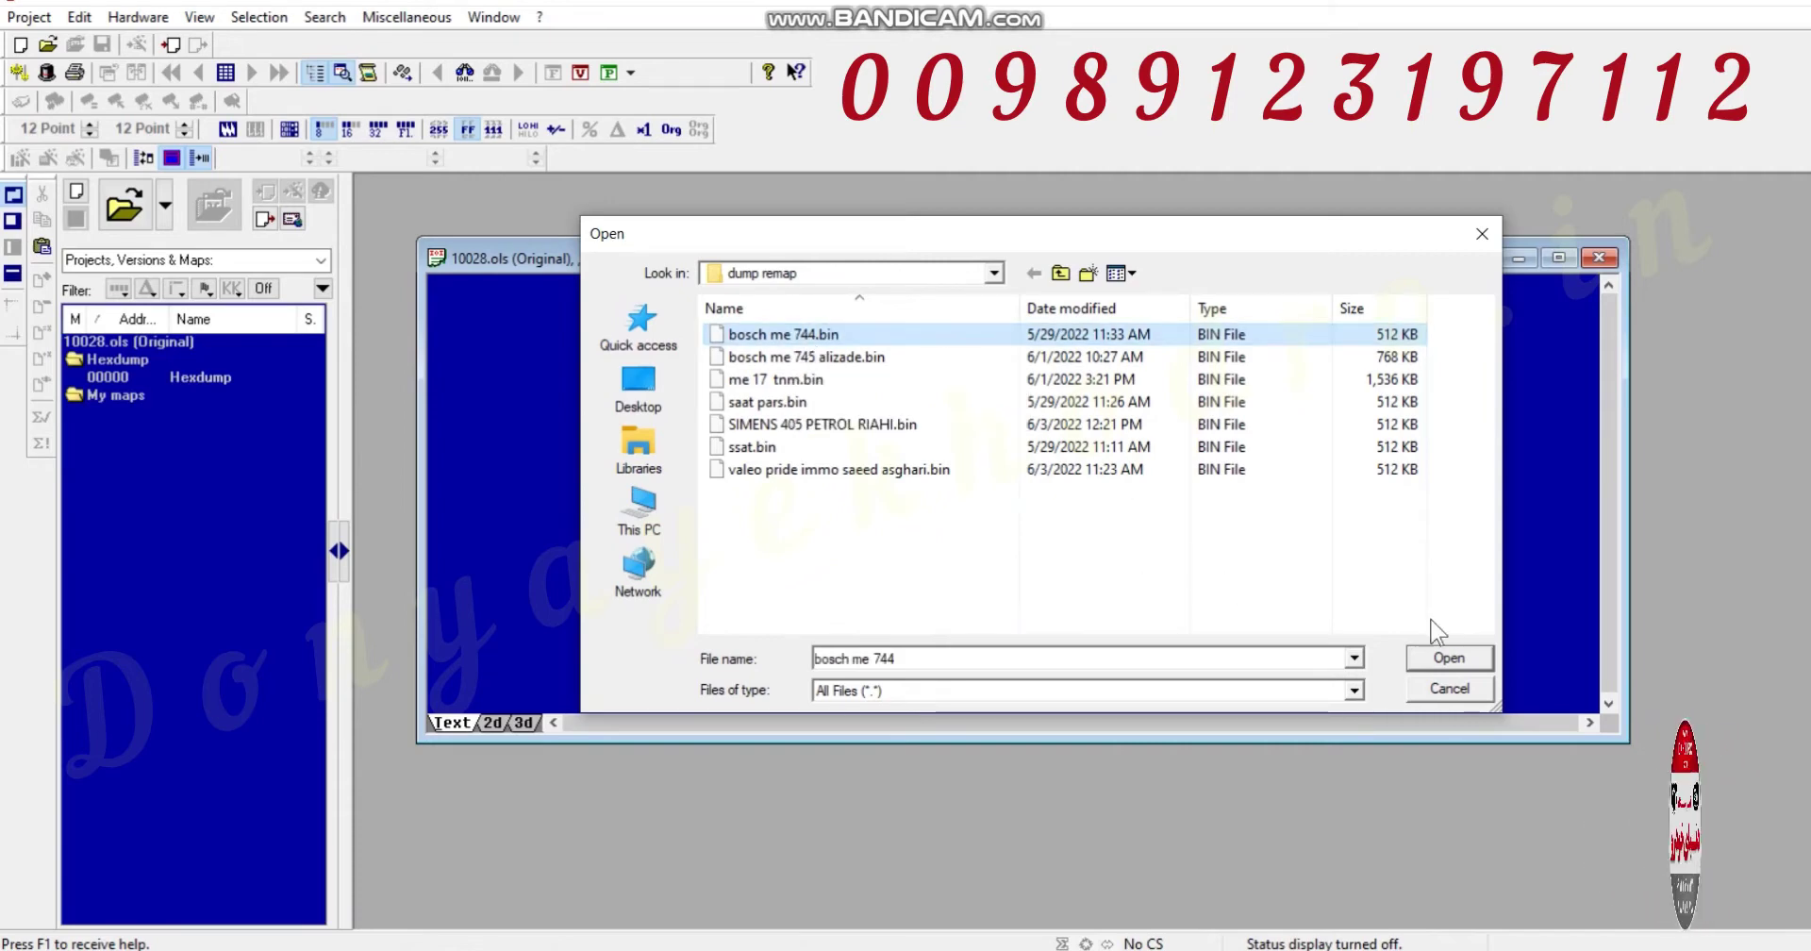
{"action": "left_click", "coordinate": [1444, 660]}
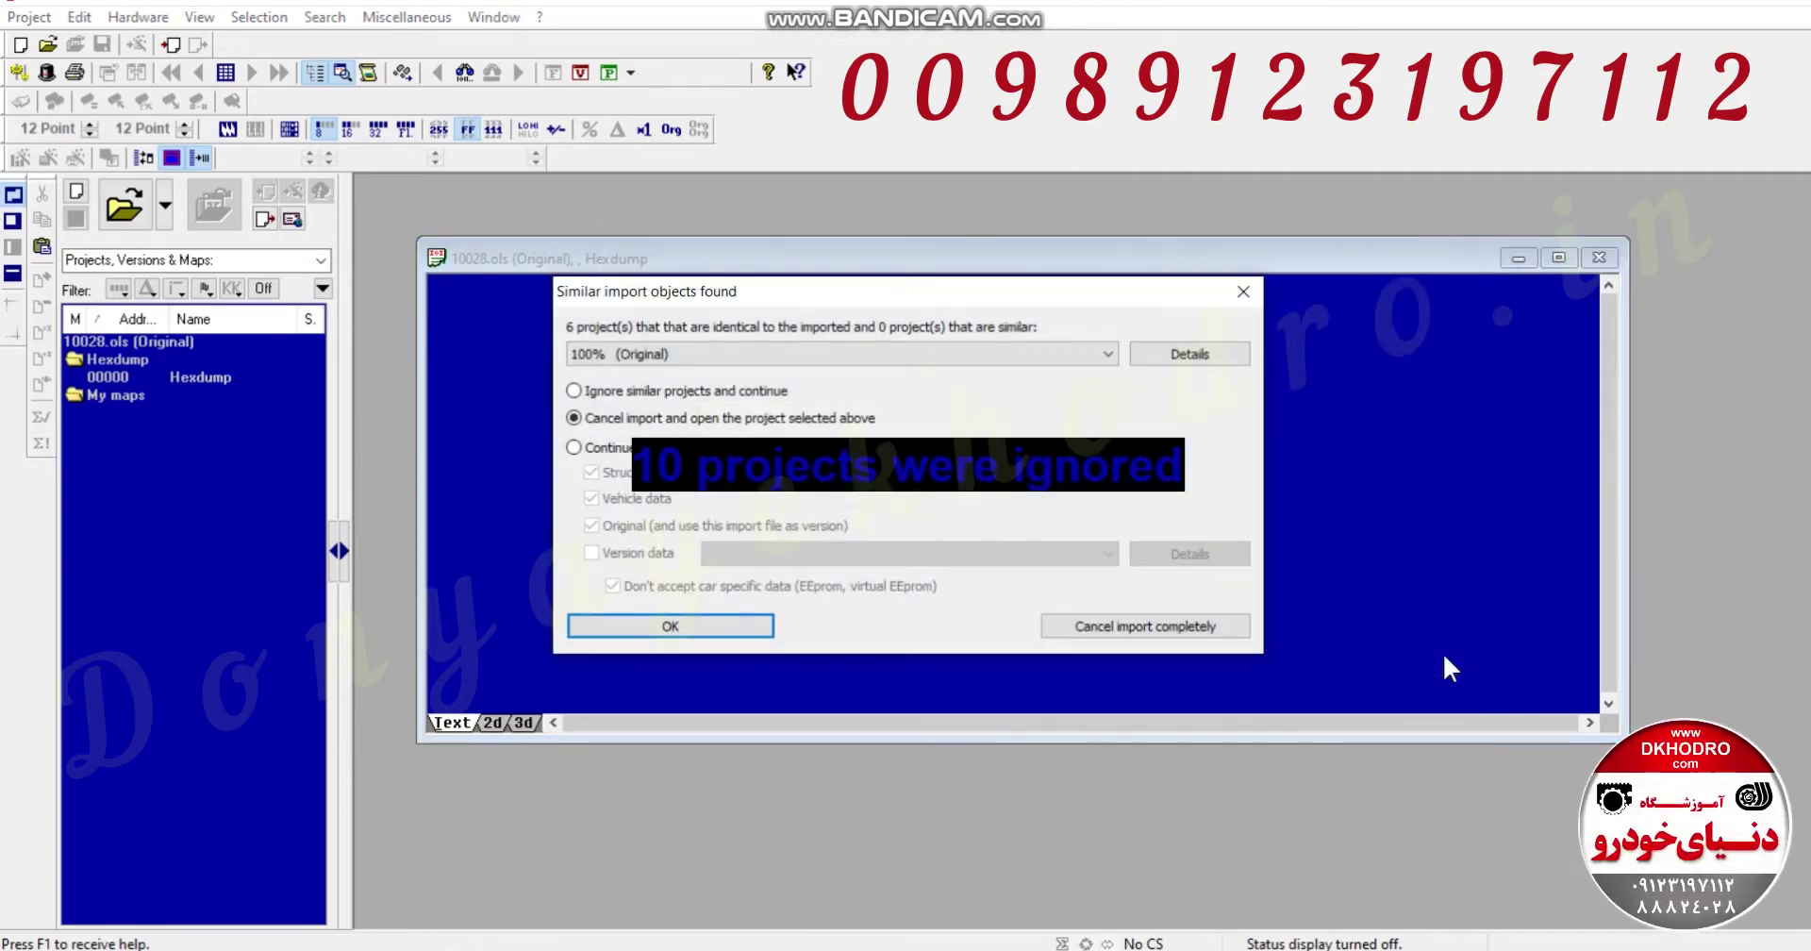
{"action": "left_click", "coordinate": [645, 390]}
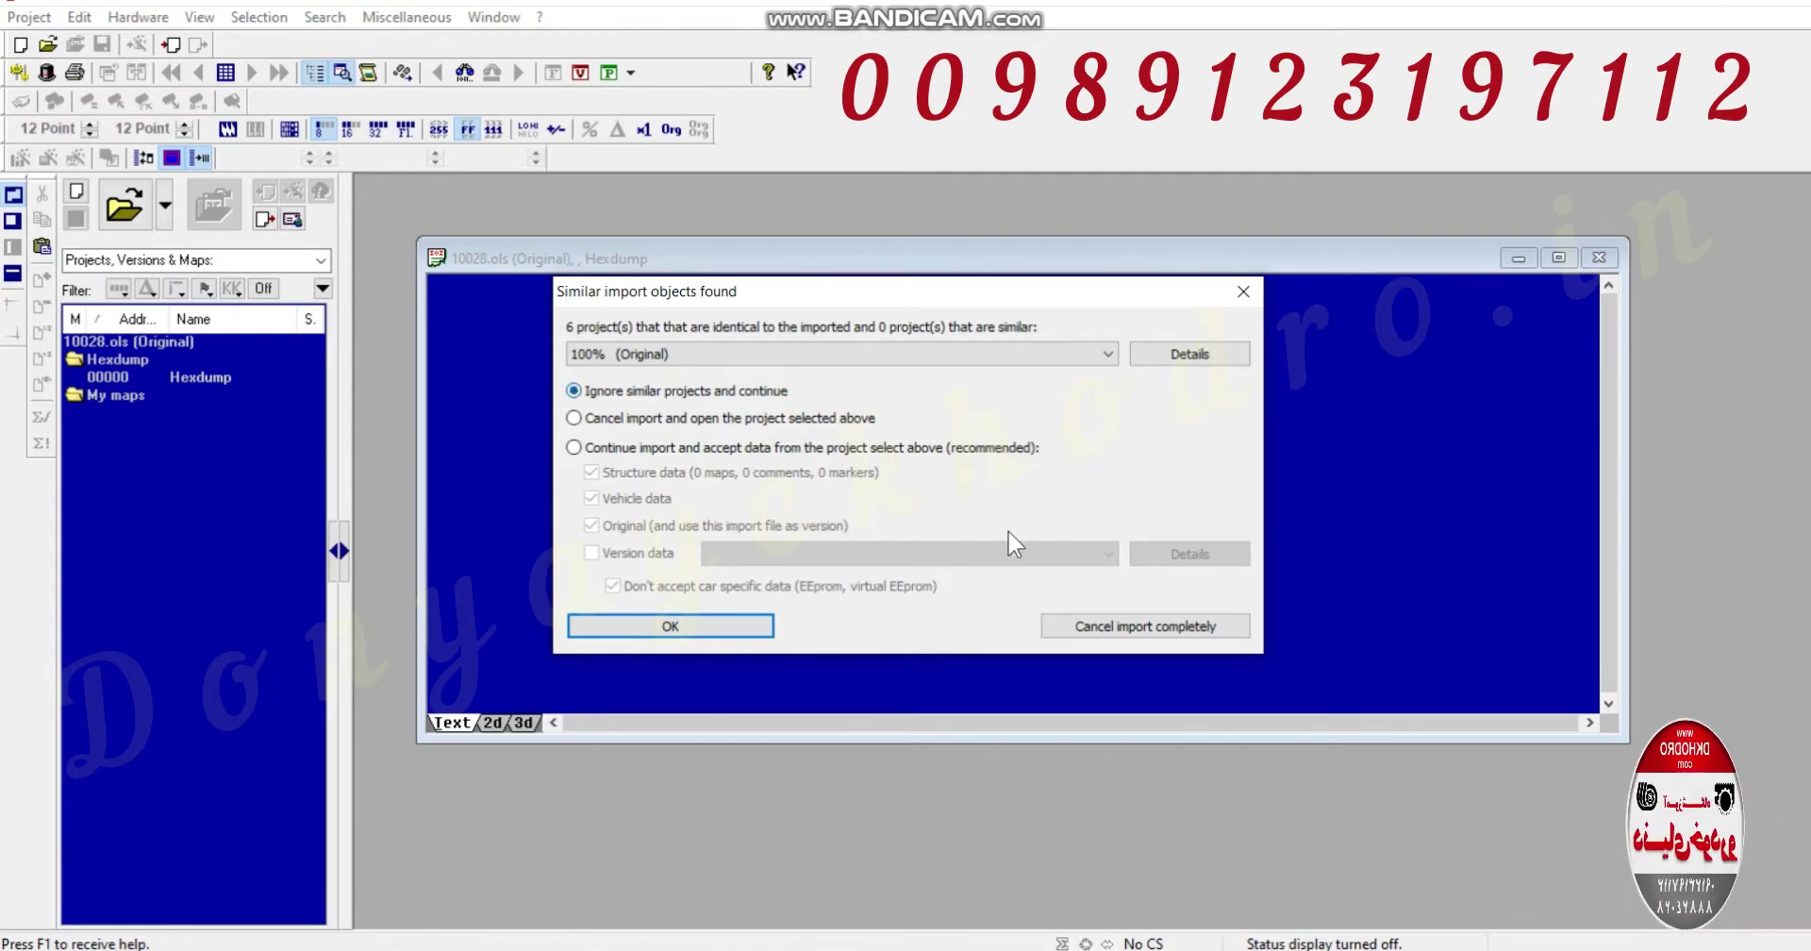
Skip the checksum wizard and project properties, then maximize the Hexdump window.
{"action": "left_click", "coordinate": [768, 627]}
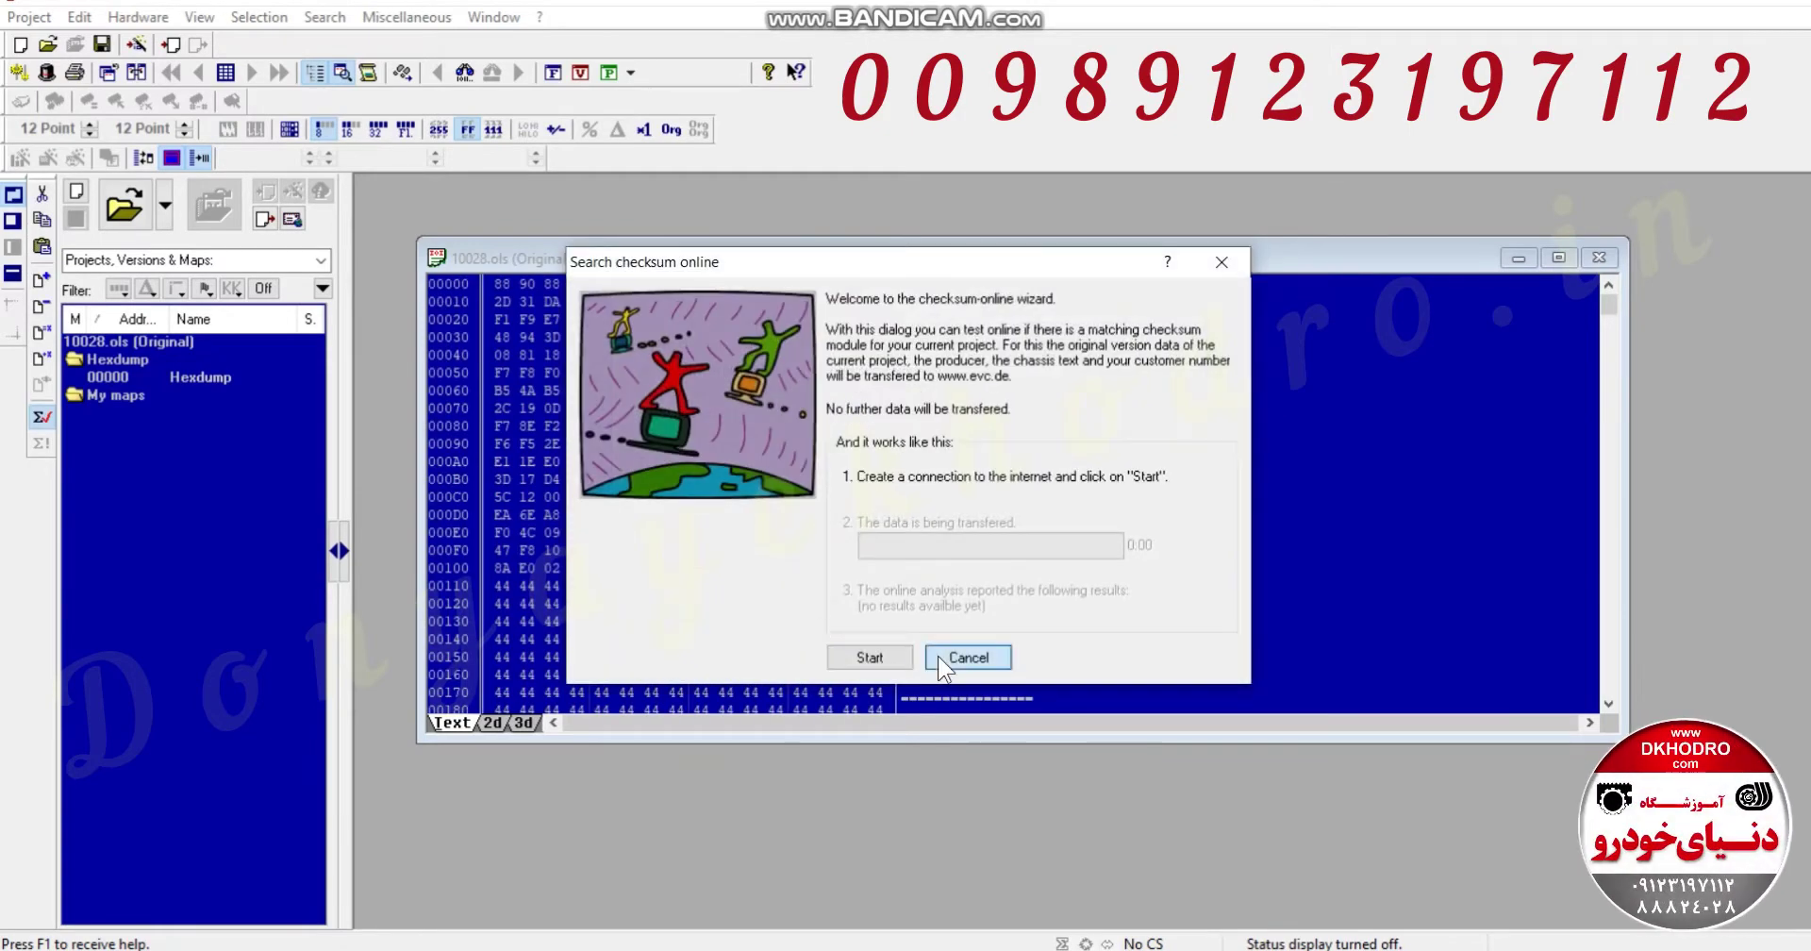
{"action": "left_click", "coordinate": [953, 655]}
{"action": "left_click", "coordinate": [802, 615]}
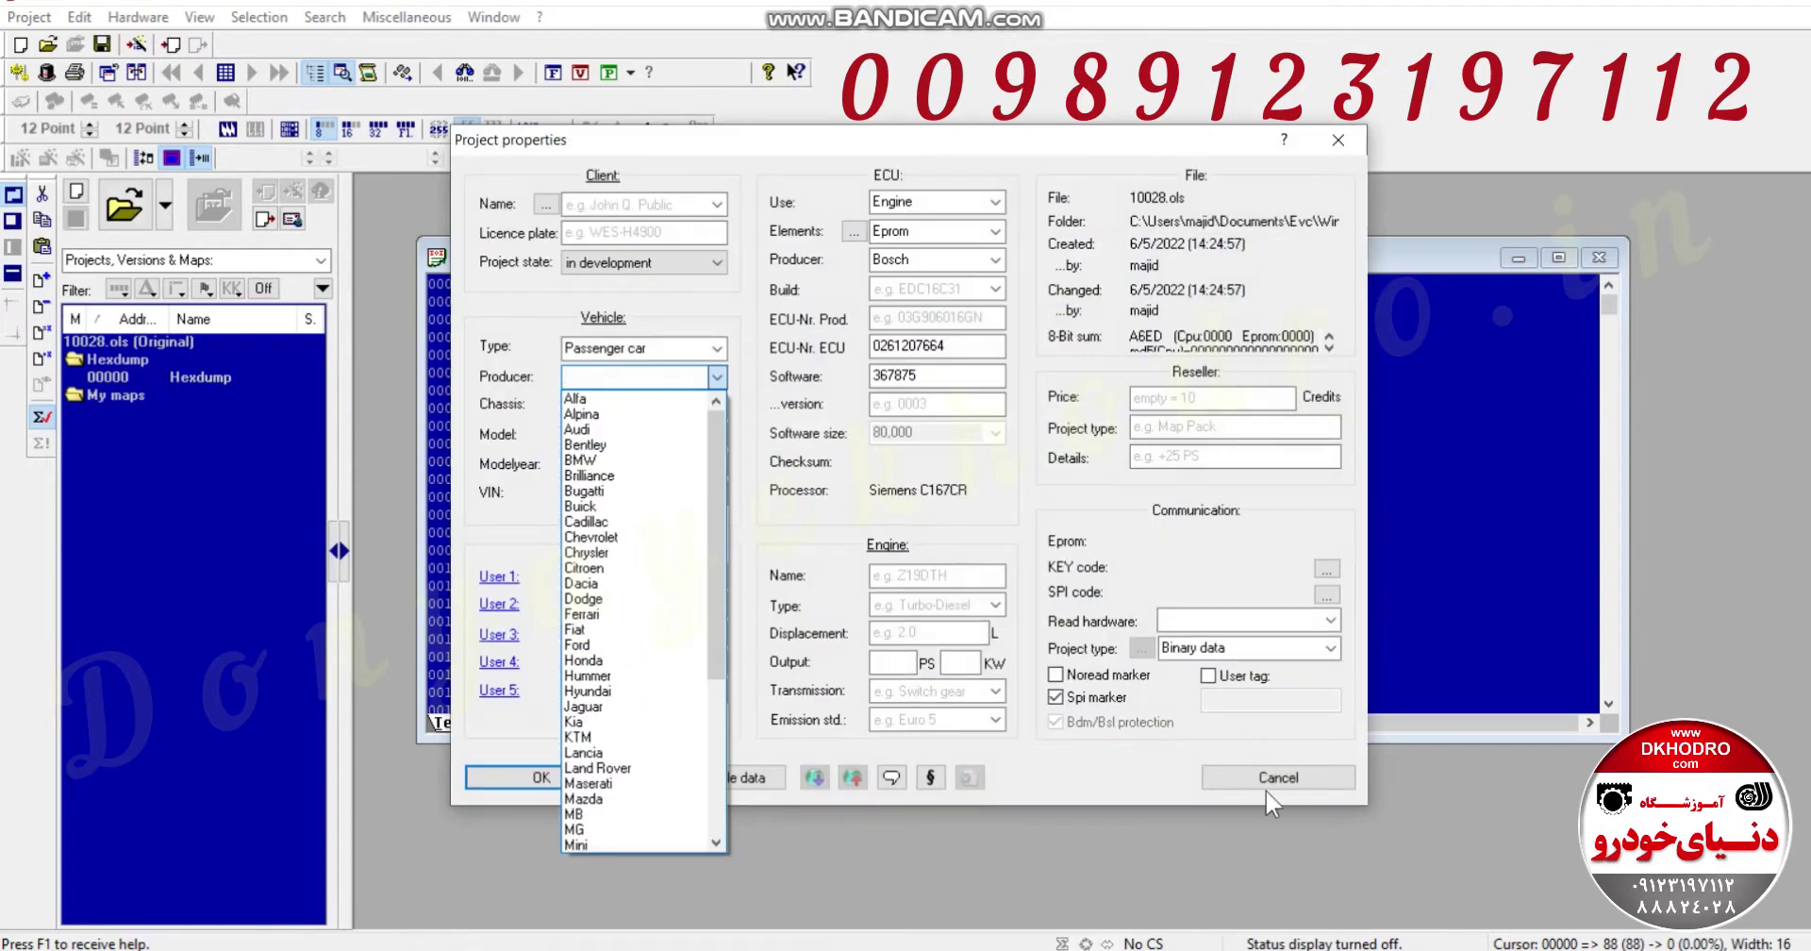
{"action": "left_click", "coordinate": [1265, 788]}
{"action": "left_click", "coordinate": [1264, 779]}
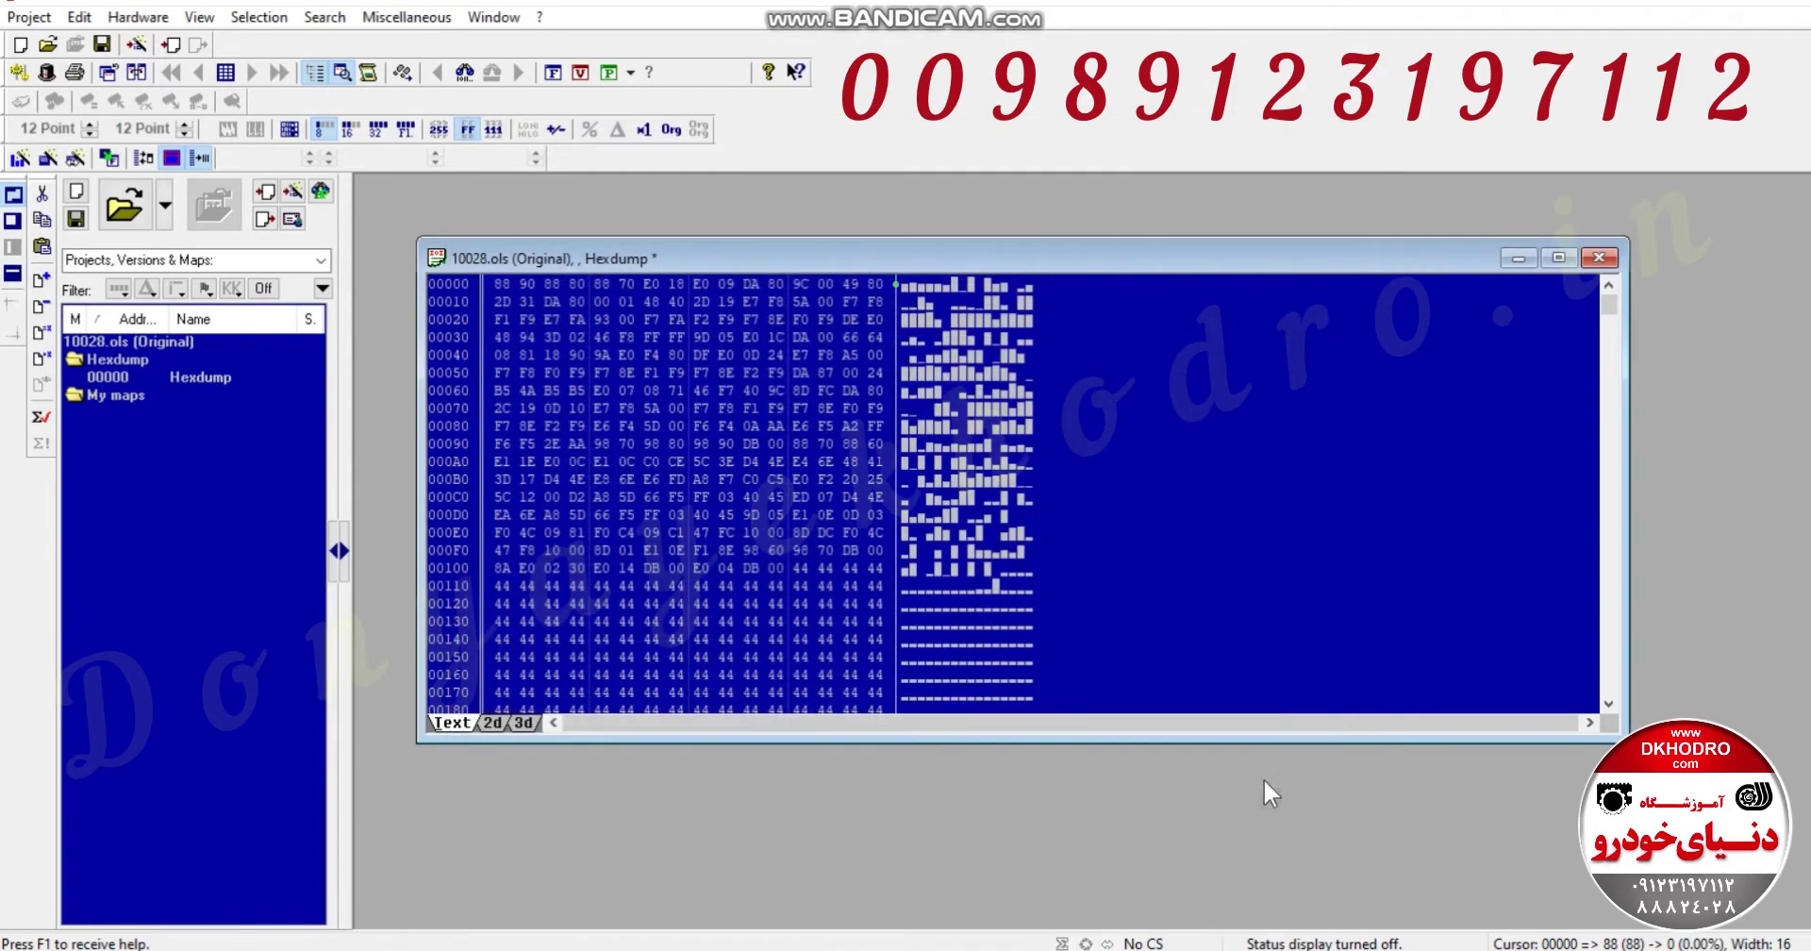
{"action": "left_click", "coordinate": [1562, 263]}
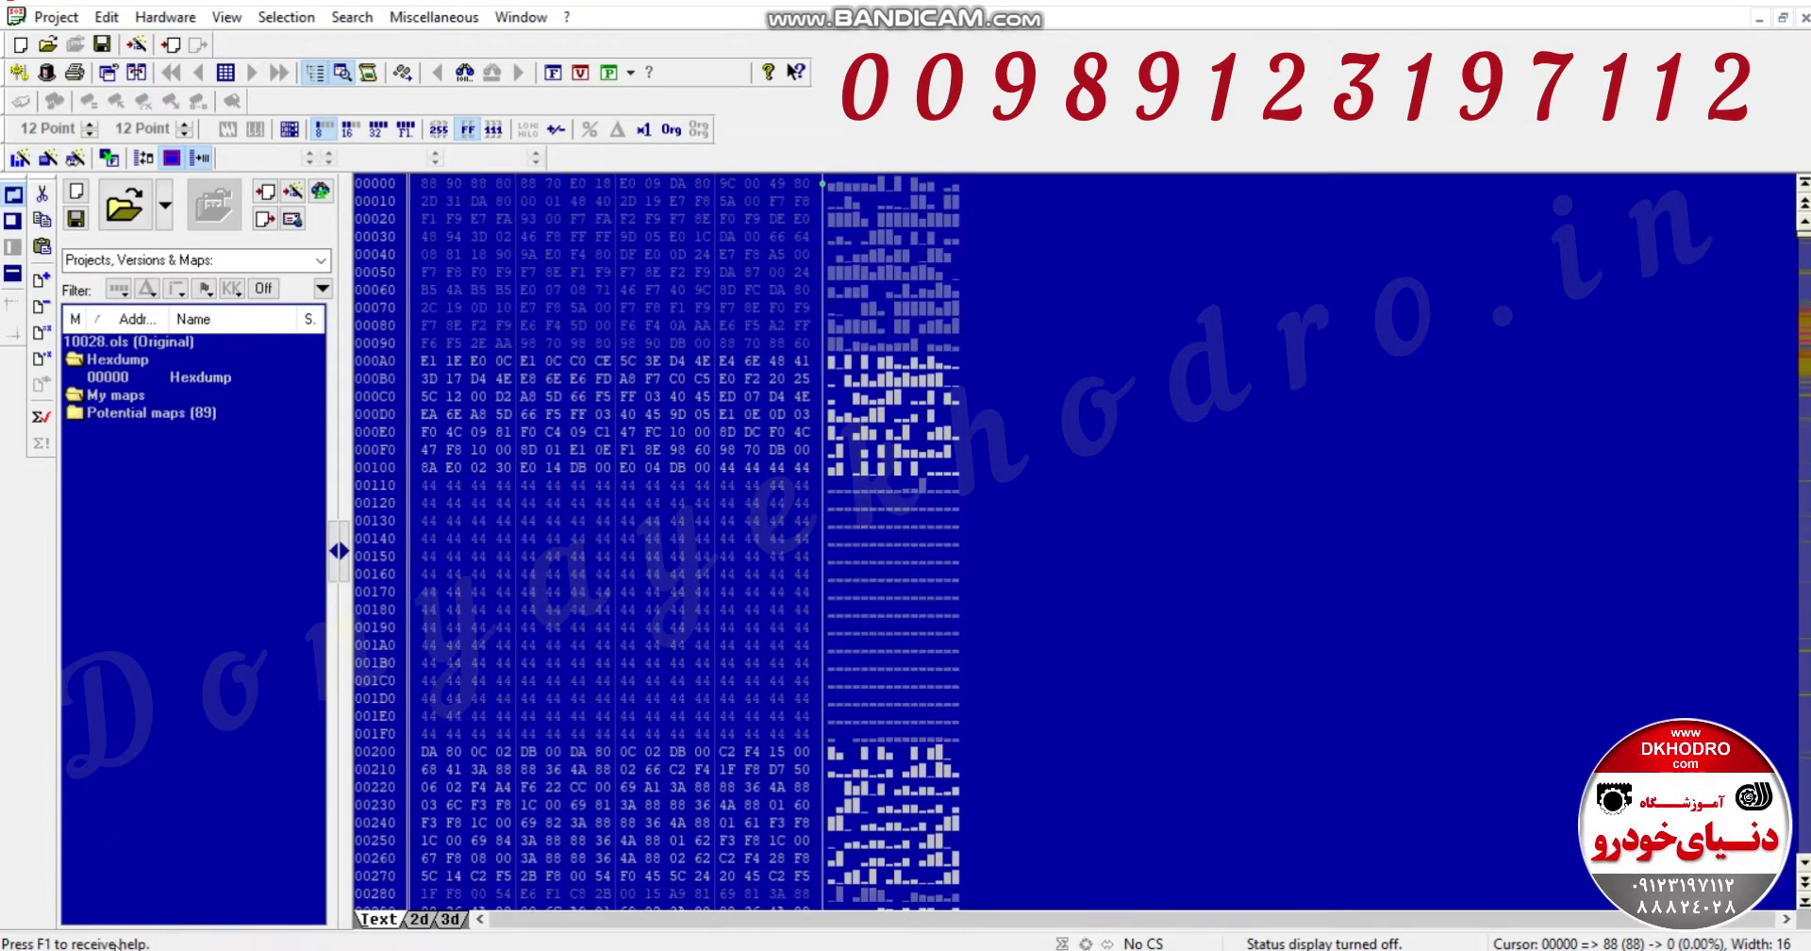
{"action": "mouse_move", "coordinate": [176, 415]}
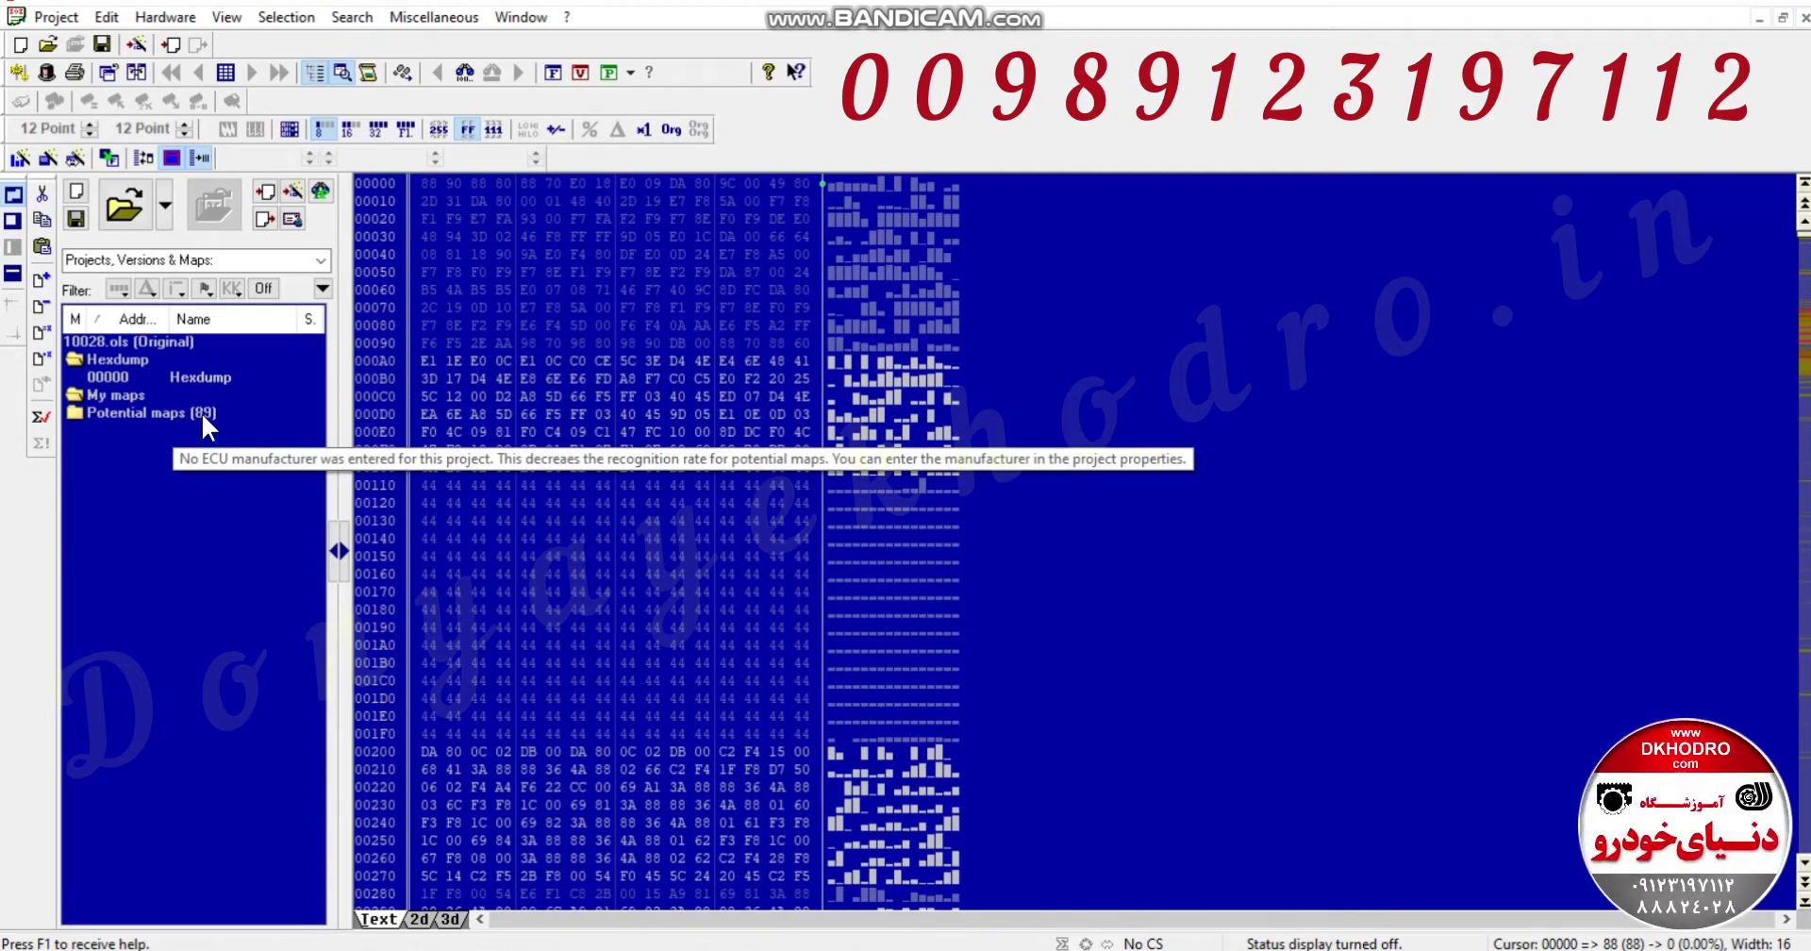
Select the dump's first byte and turn on the map Preview window.
{"action": "left_click", "coordinate": [429, 183]}
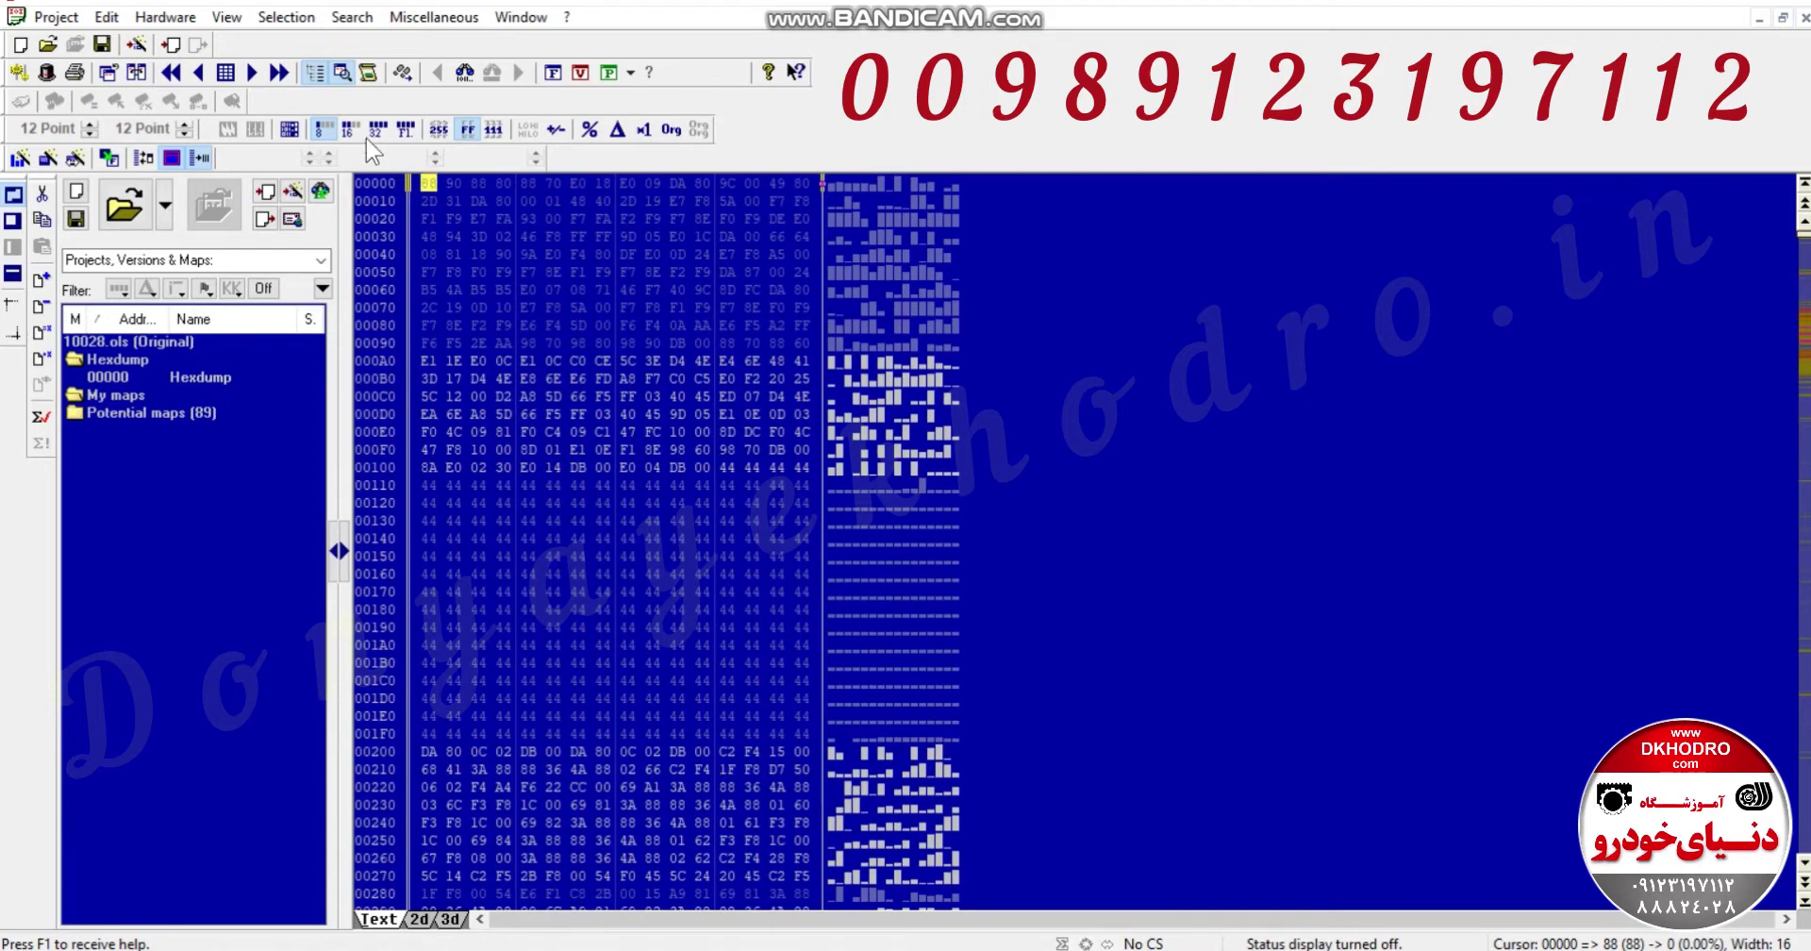
{"action": "left_click", "coordinate": [342, 73]}
{"action": "scroll", "coordinate": [526, 230], "scroll_direction": "down", "scroll_amount": 1}
{"action": "scroll", "coordinate": [509, 212], "scroll_direction": "up", "scroll_amount": 1}
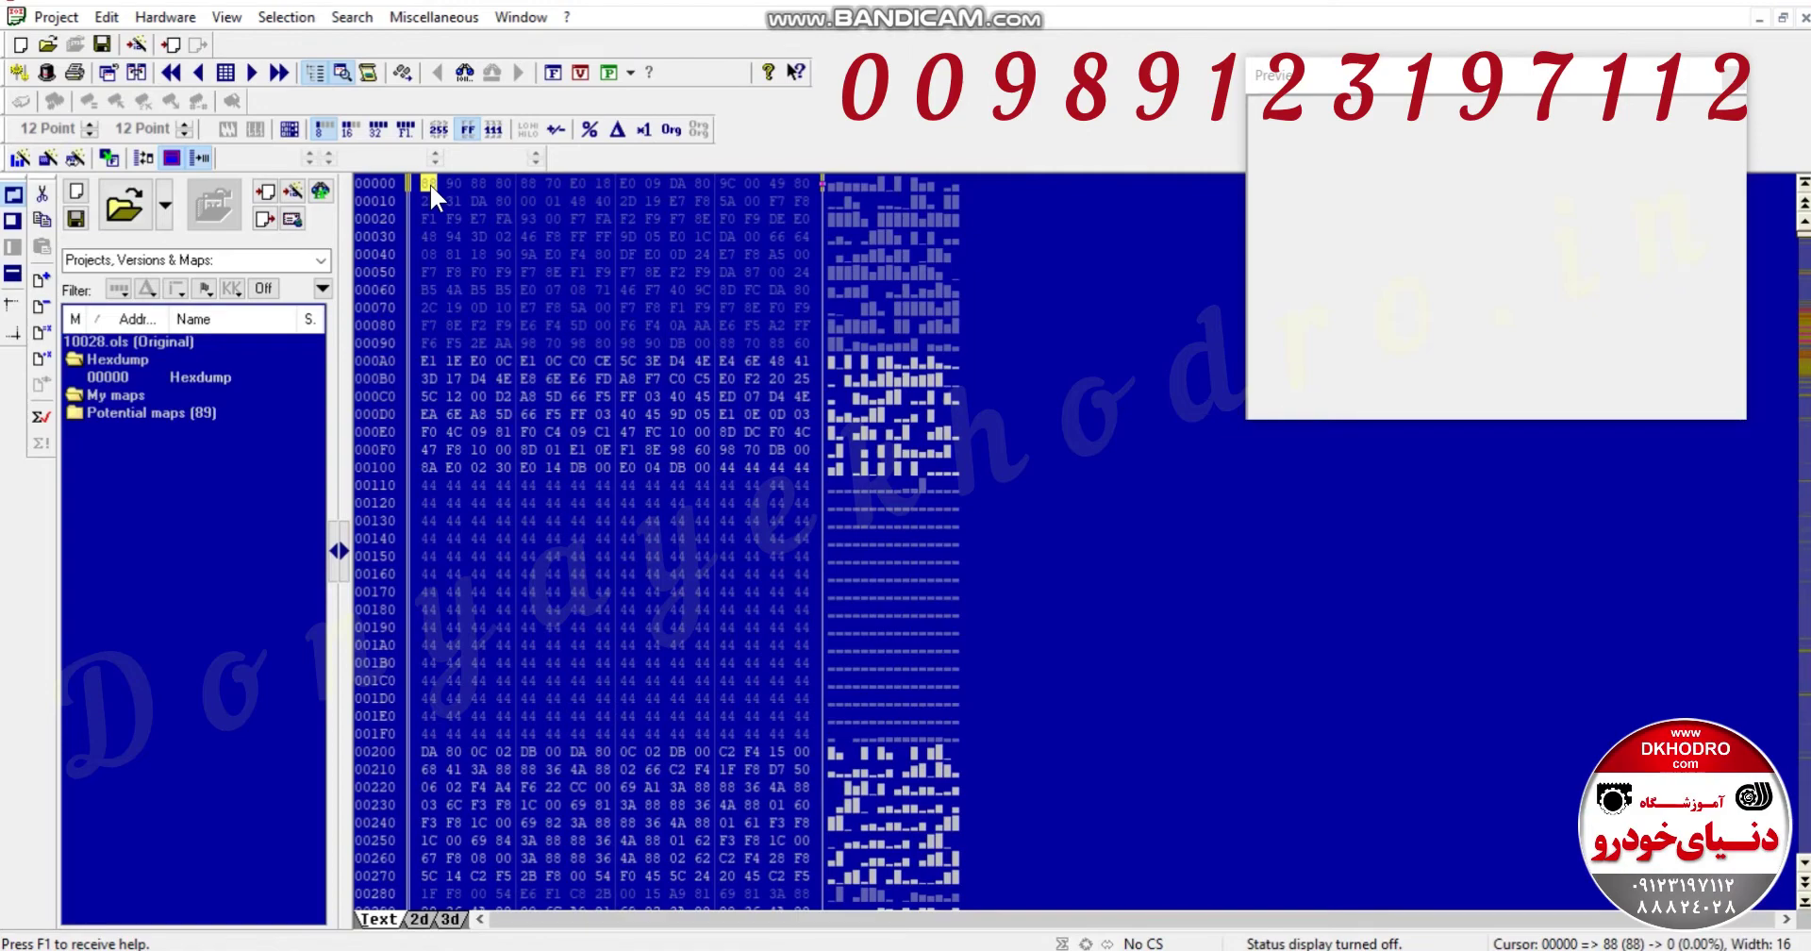
Jump through the potential maps, toggling 16/8-bit, to the 11x16 8-bit map at 105EB.
{"action": "key", "text": "2"}
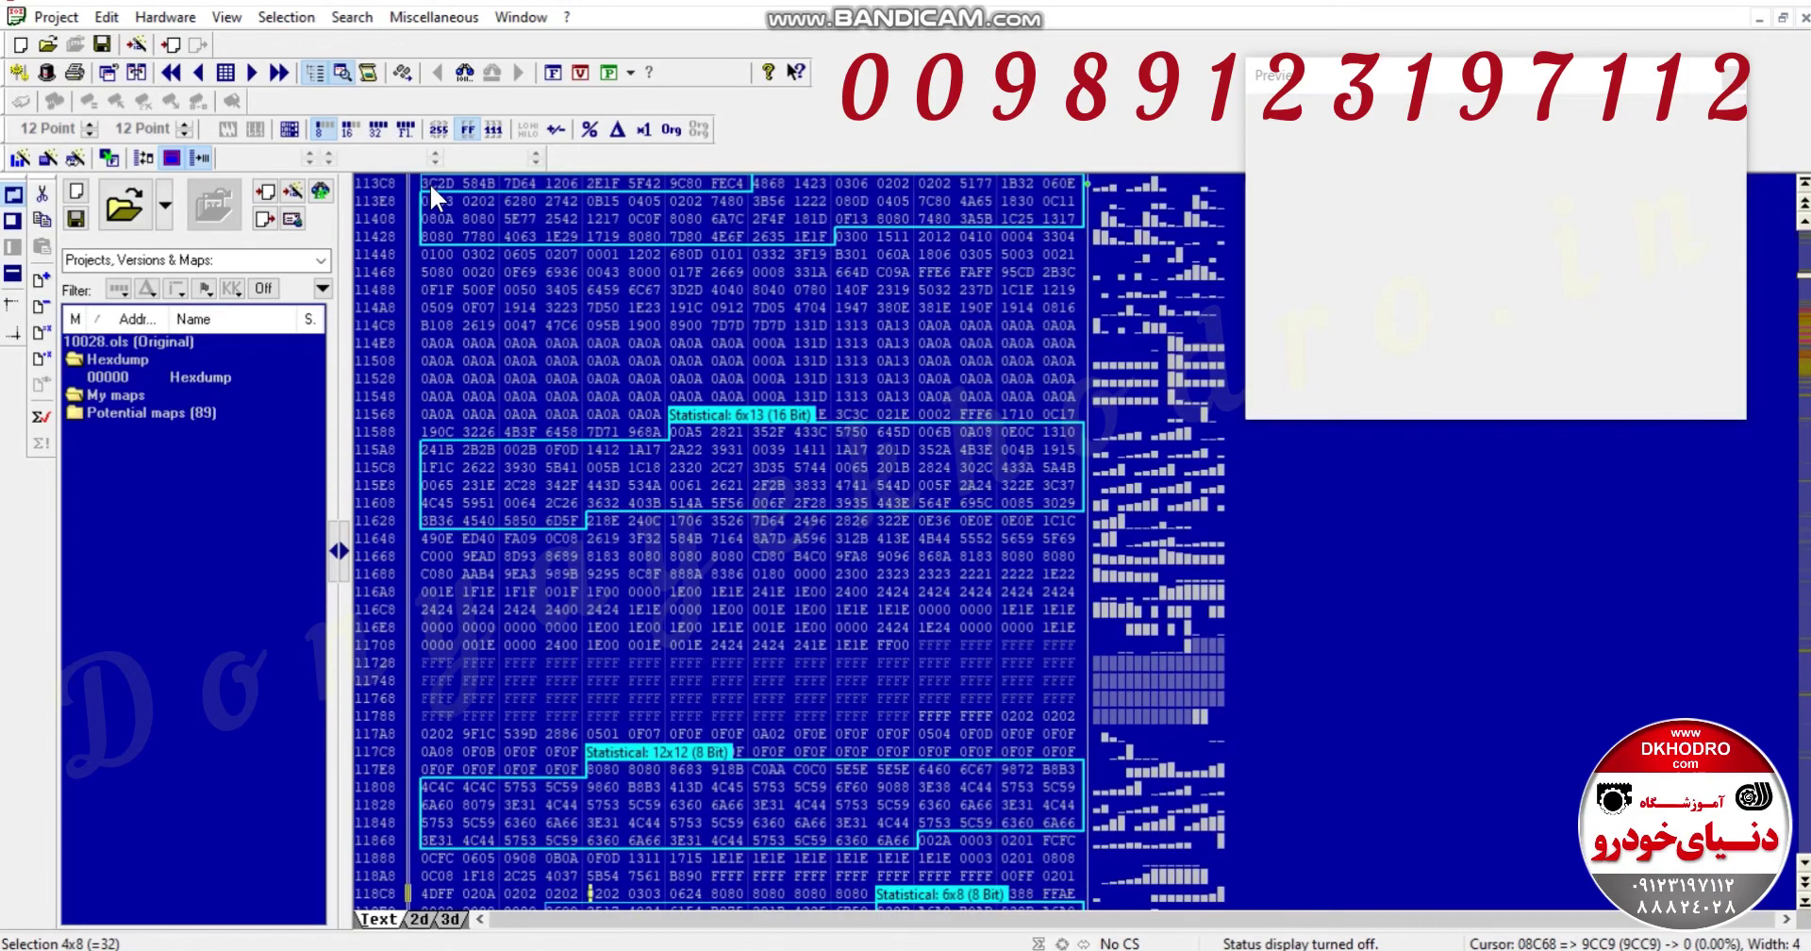
{"action": "key", "text": "k"}
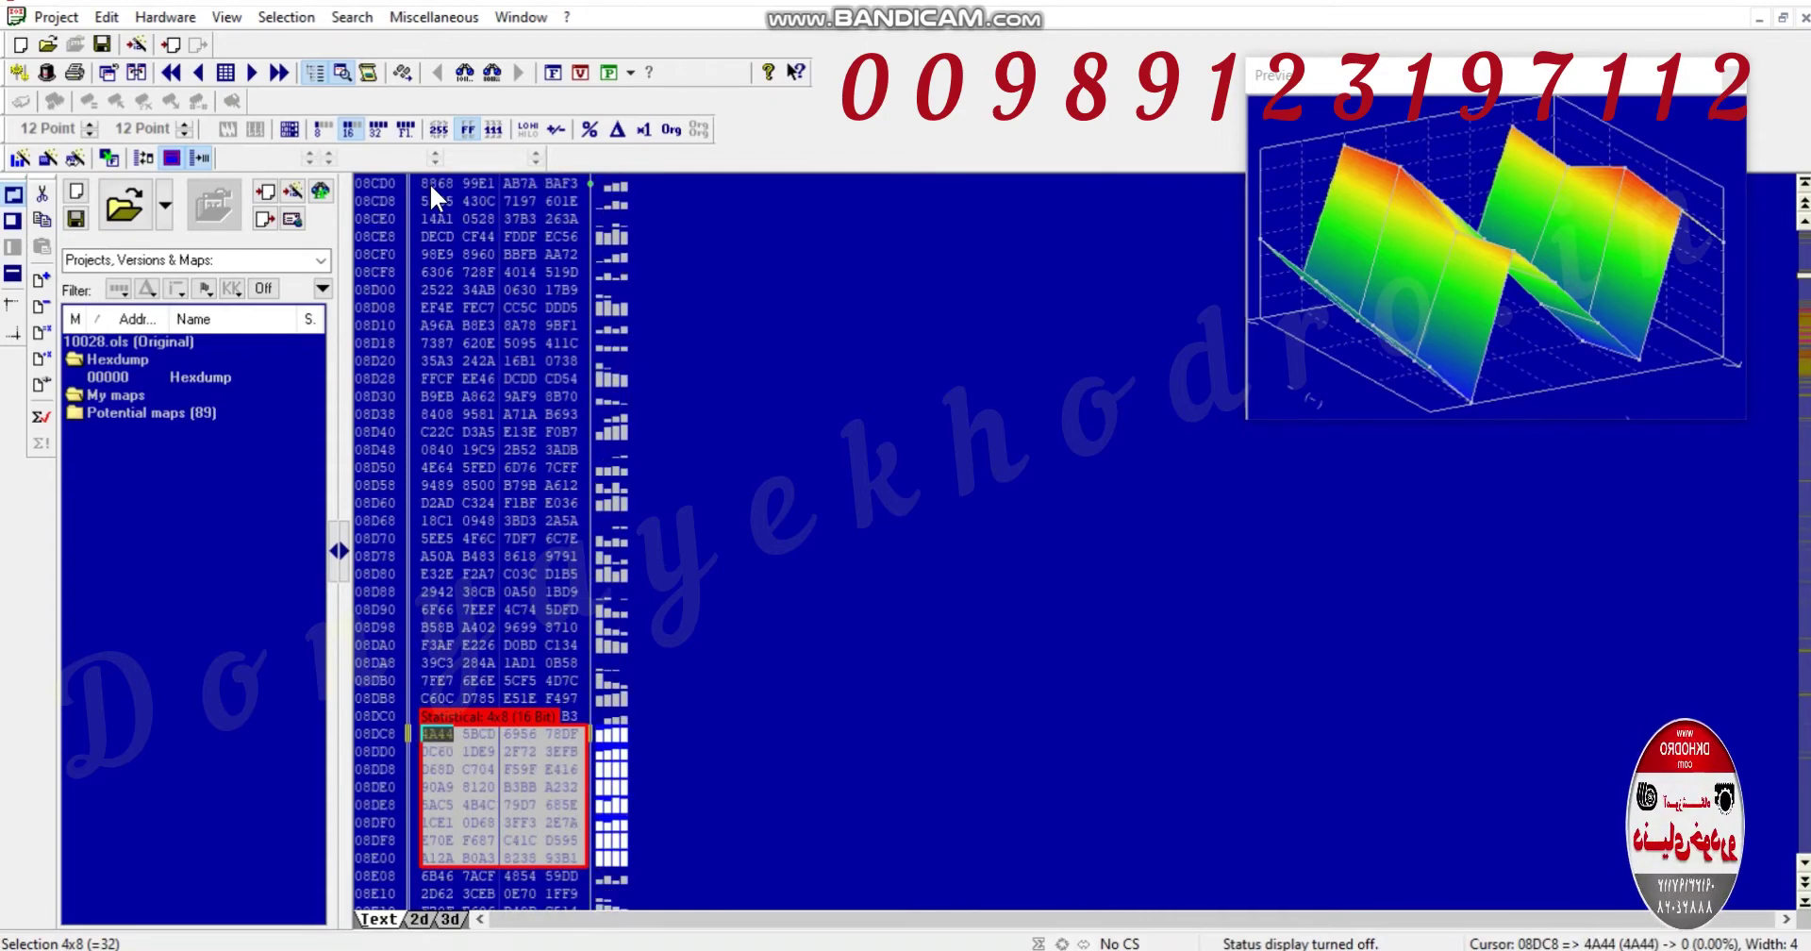
{"action": "key", "text": "k"}
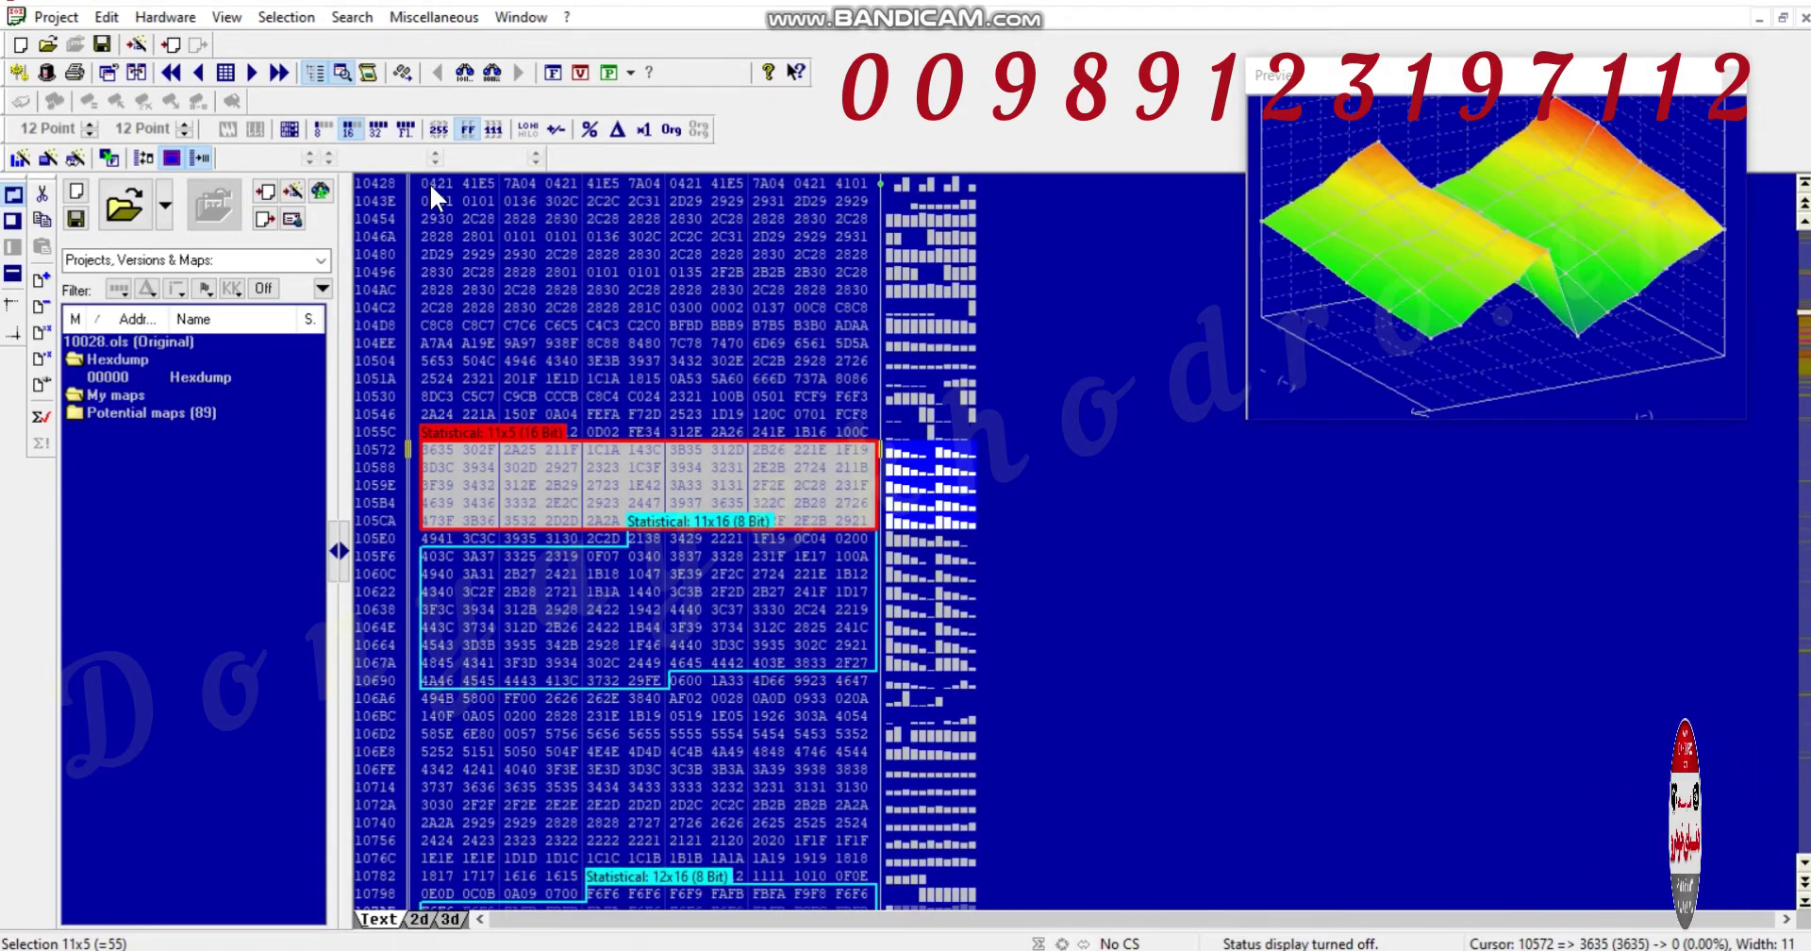
{"action": "key", "text": "1"}
{"action": "key", "text": "k"}
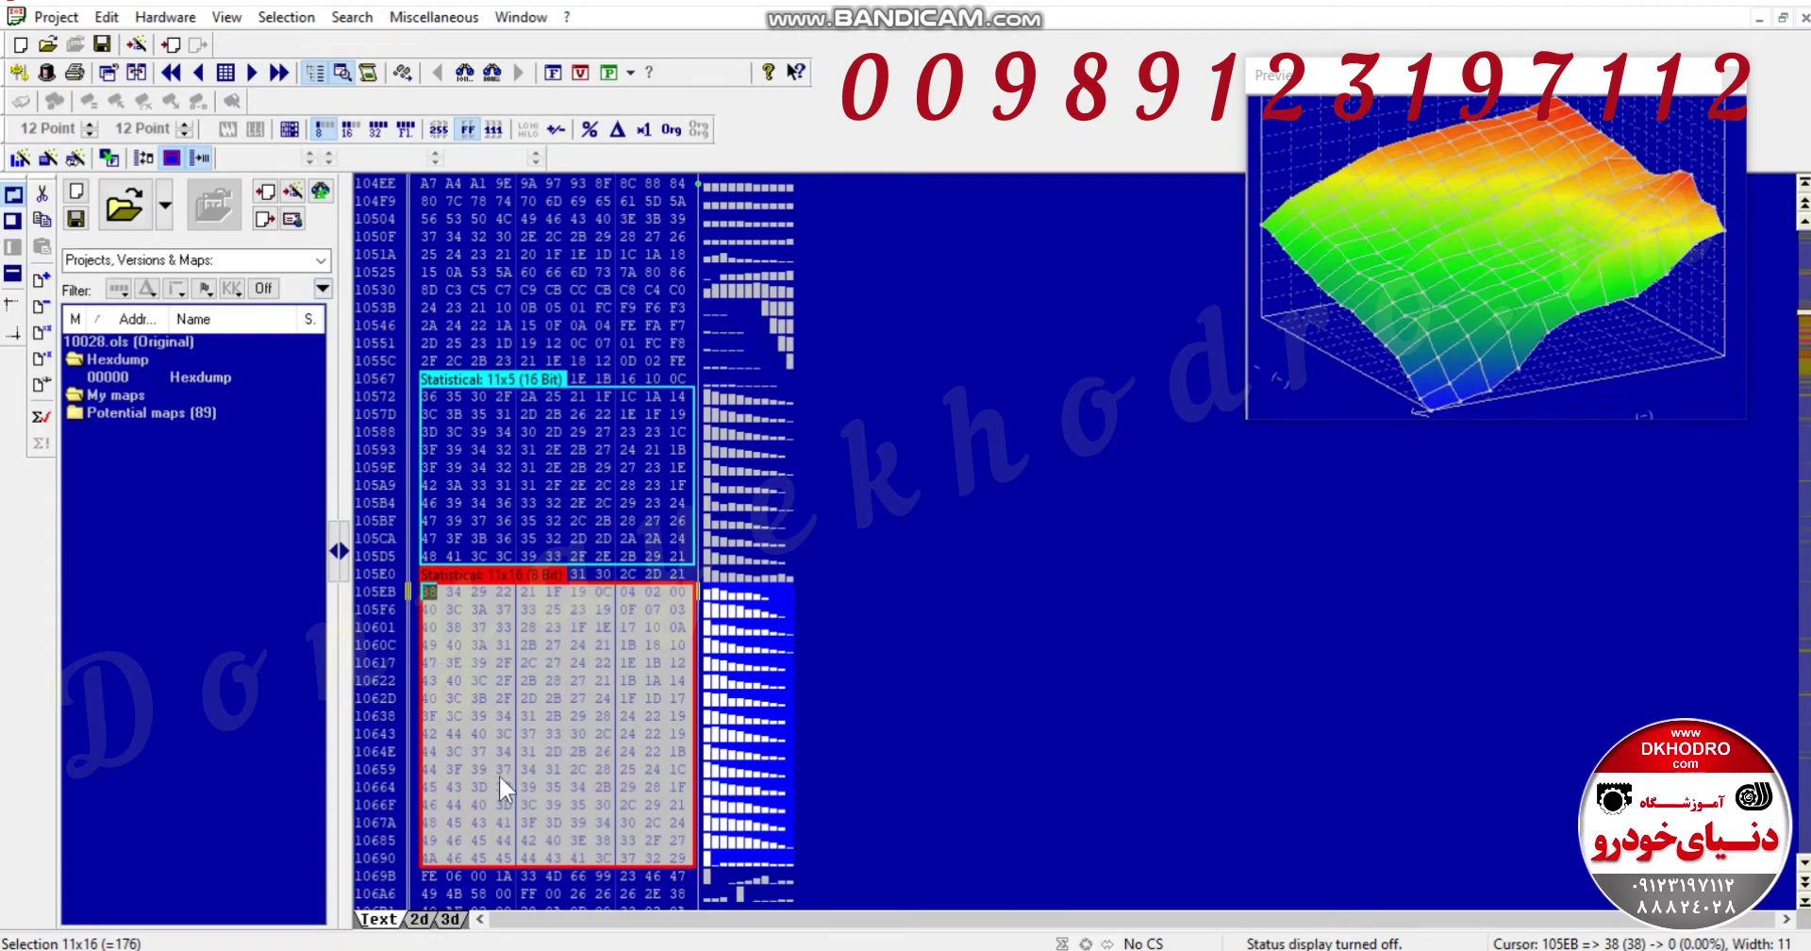
Switch to the 2d graph and delete the 'Statistical: 11x5 (16 Bit)' marker.
{"action": "left_click", "coordinate": [418, 921]}
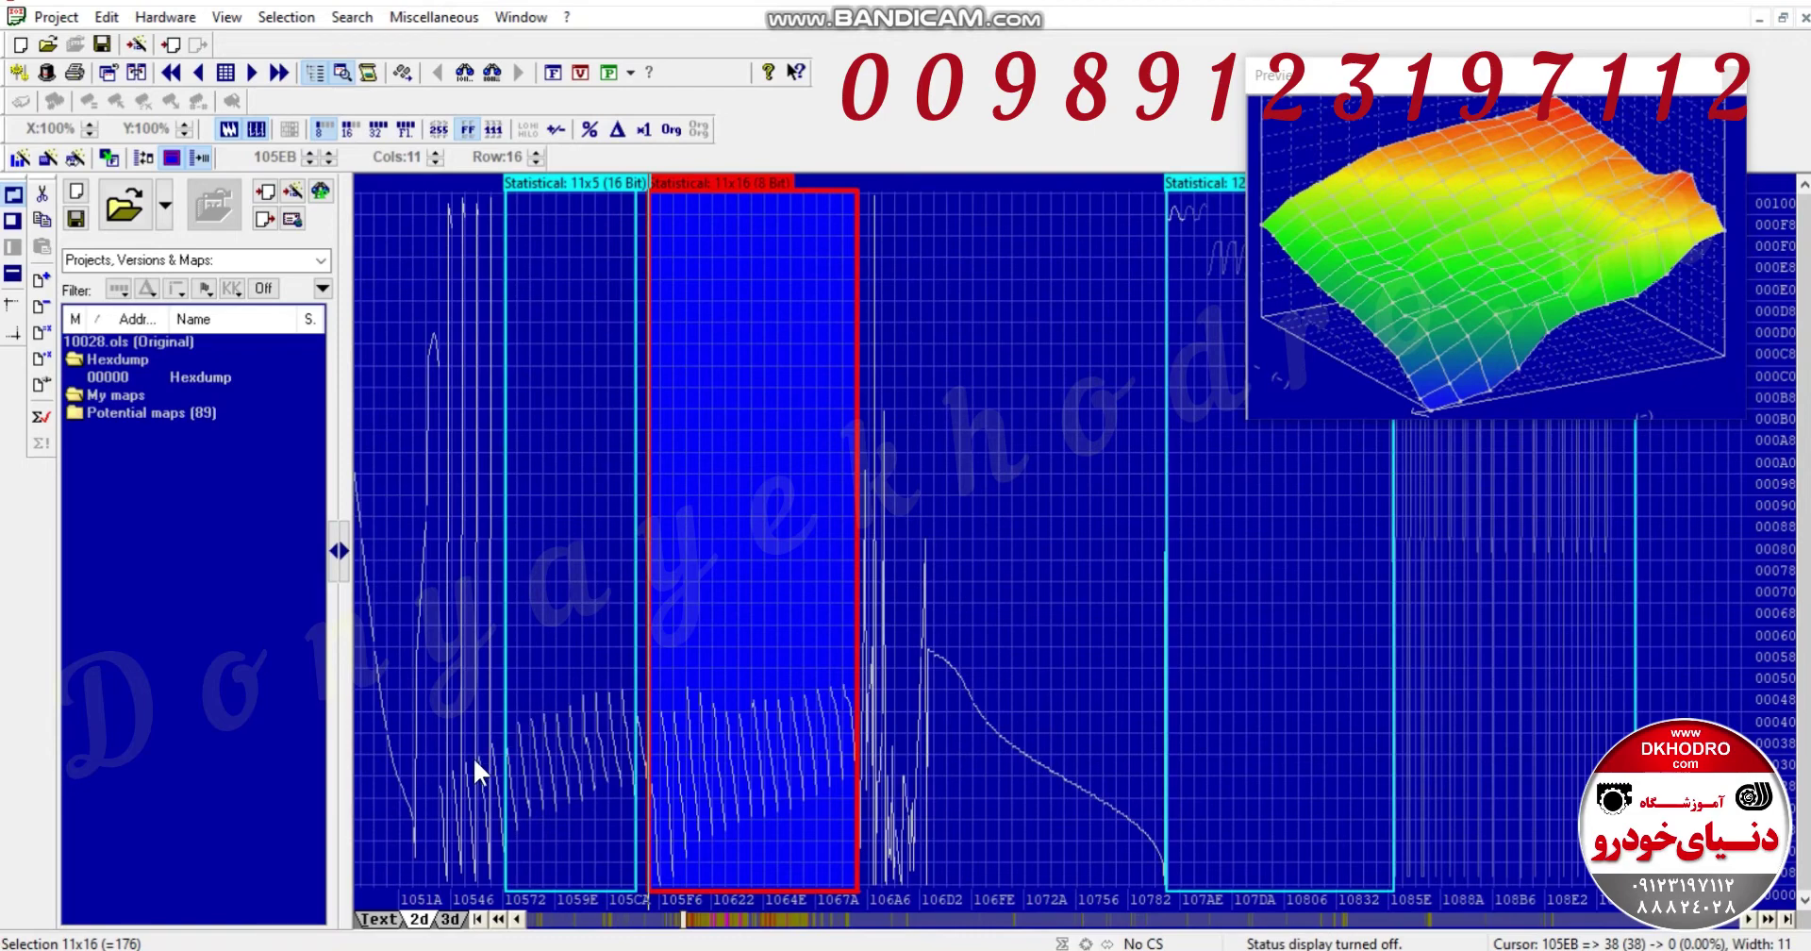
{"action": "right_click", "coordinate": [548, 186]}
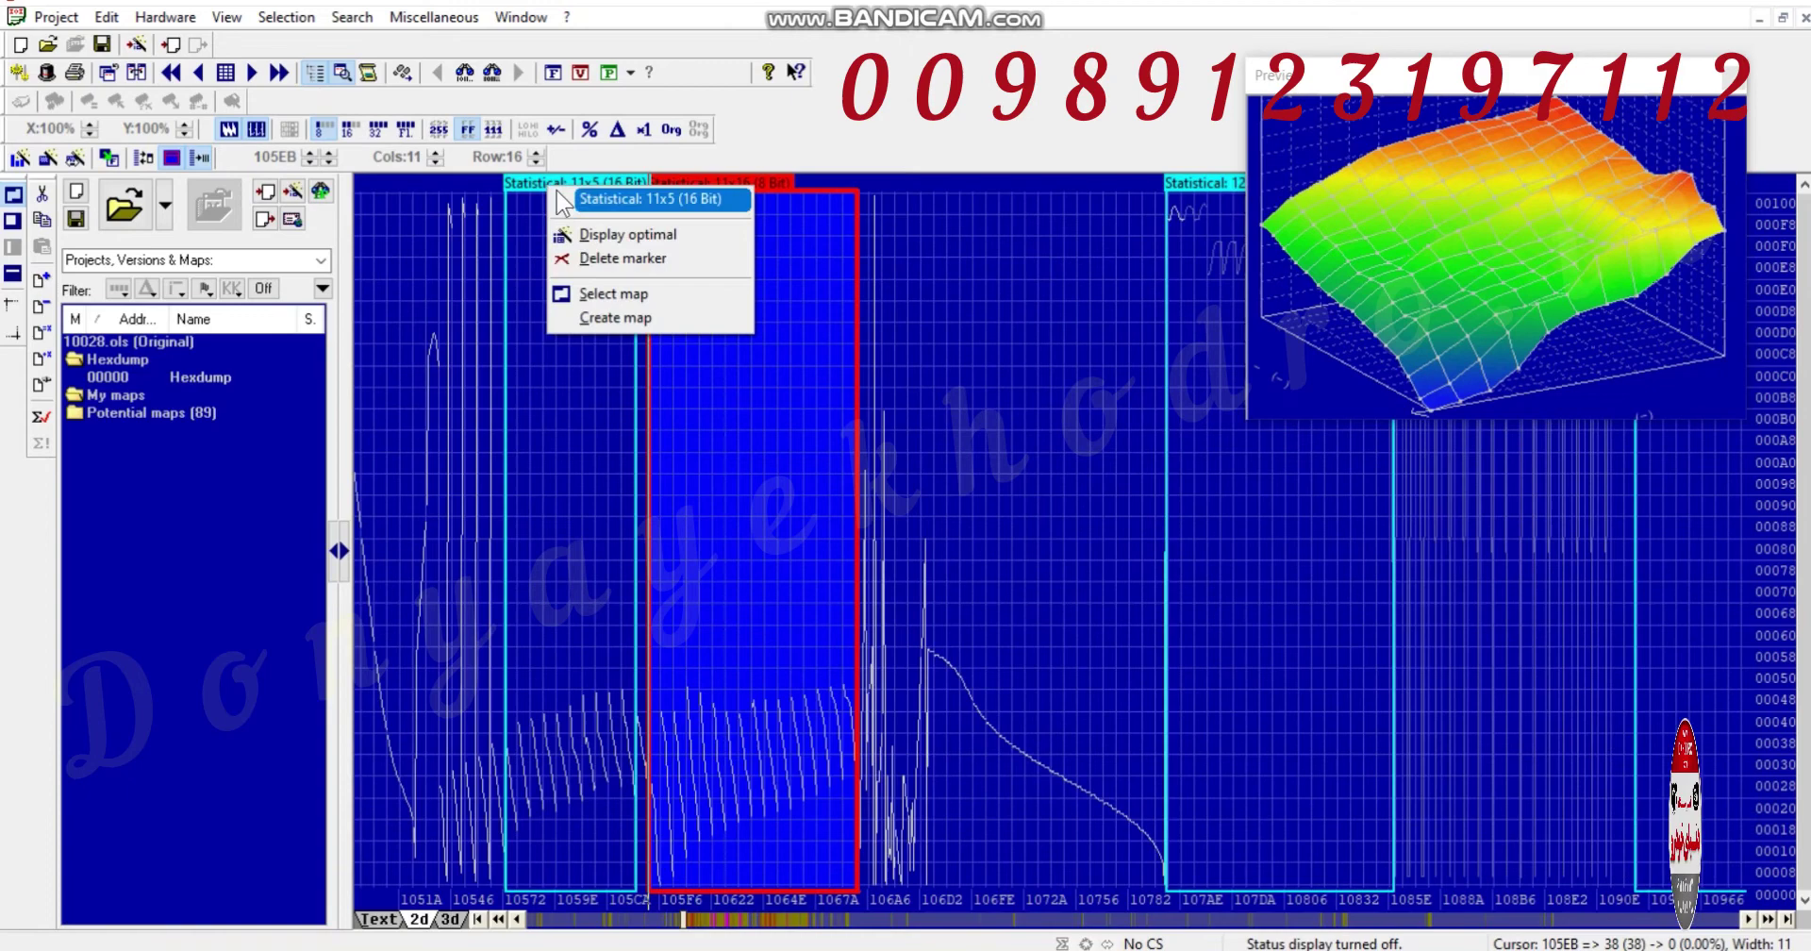
{"action": "left_click", "coordinate": [591, 259]}
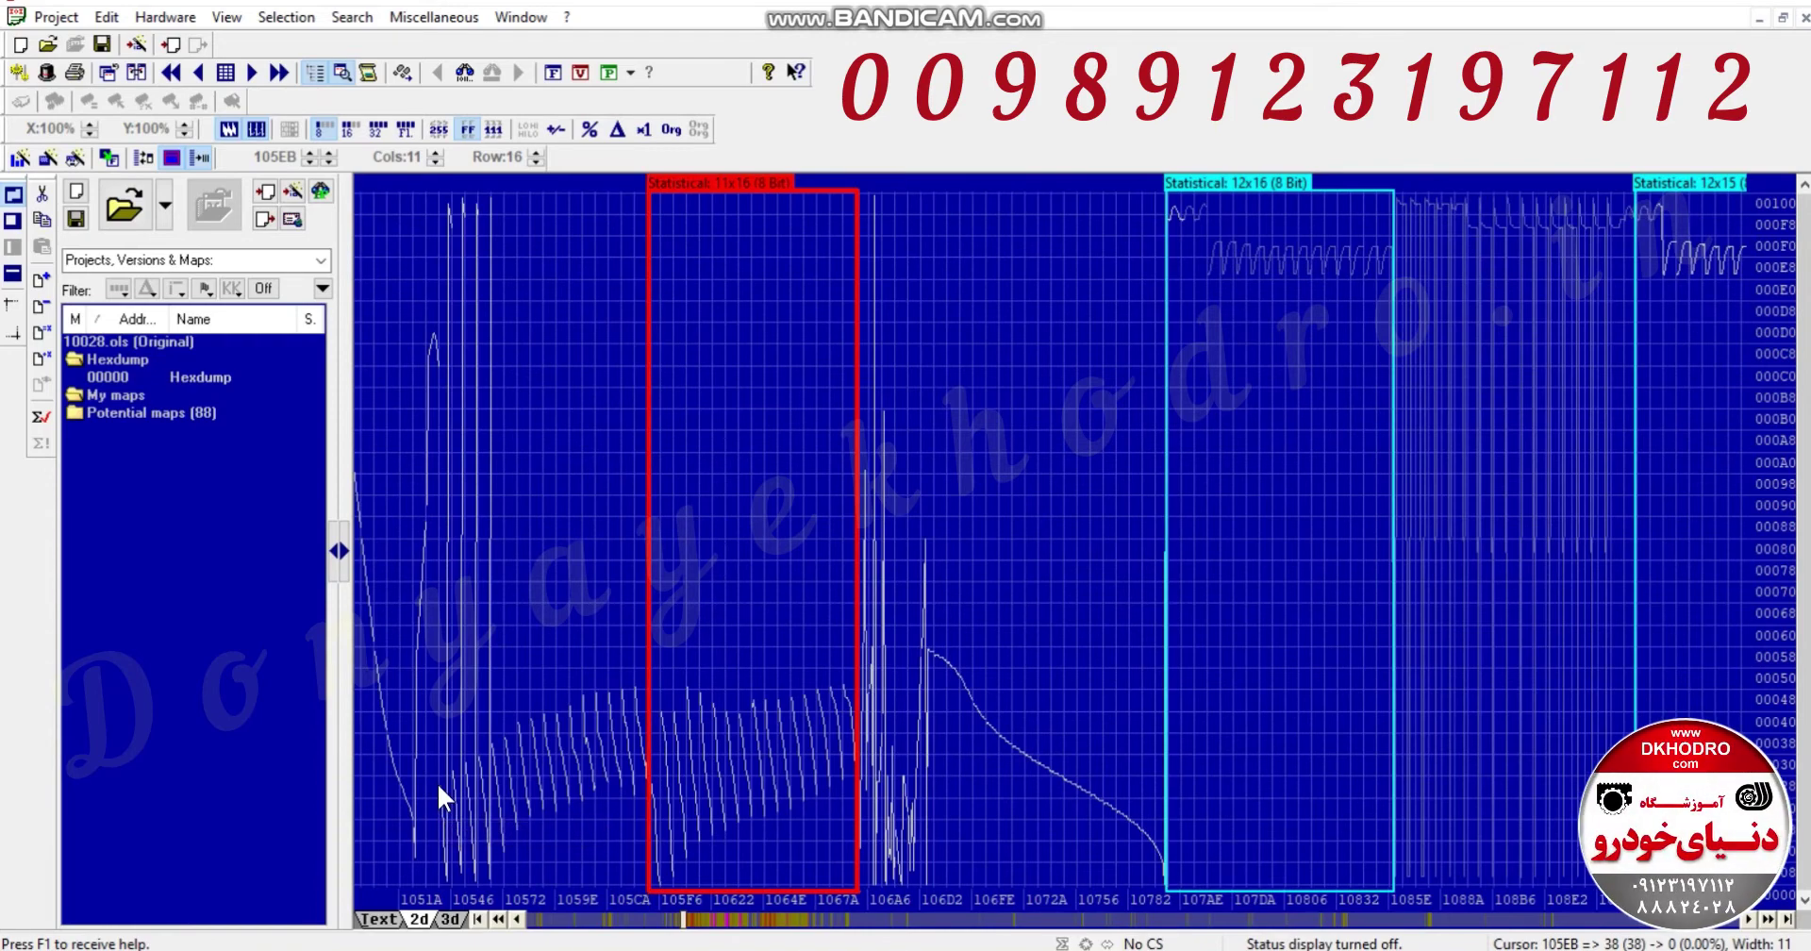
Select across the map region from address 1053A, then return to the Text hex view.
{"action": "left_click", "coordinate": [439, 782]}
{"action": "left_click_drag", "start_coordinate": [440, 782], "coordinate": [646, 778]}
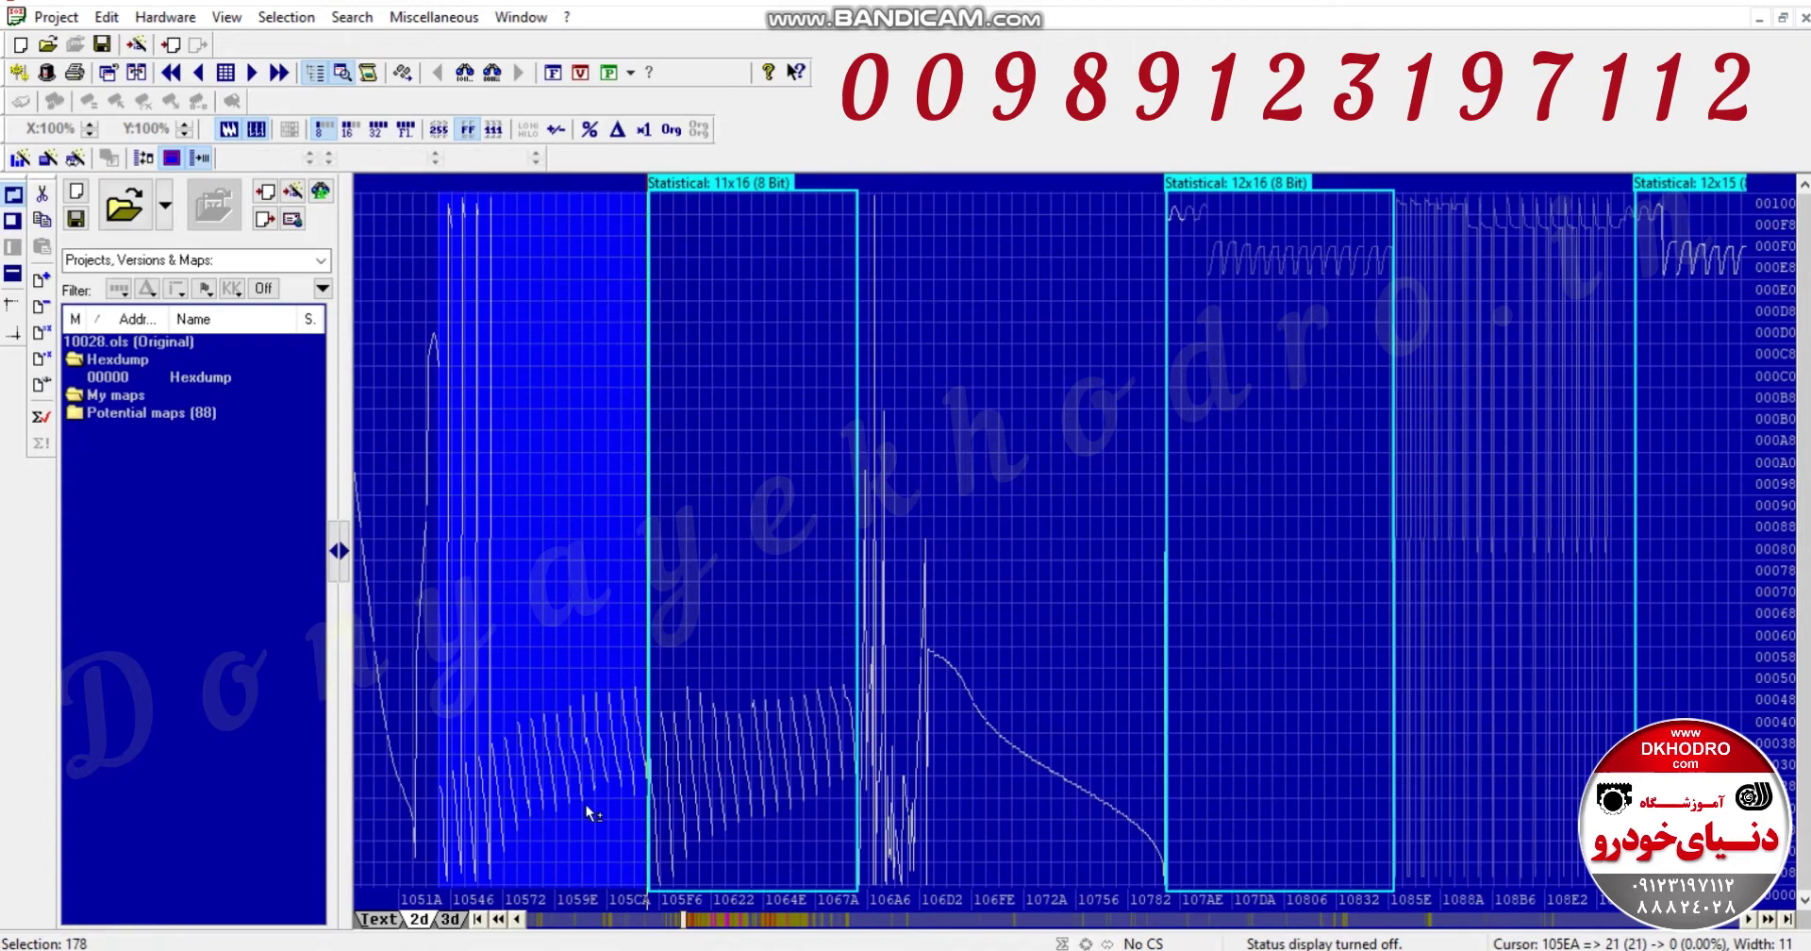
{"action": "mouse_move", "coordinate": [586, 808]}
{"action": "left_click", "coordinate": [381, 920]}
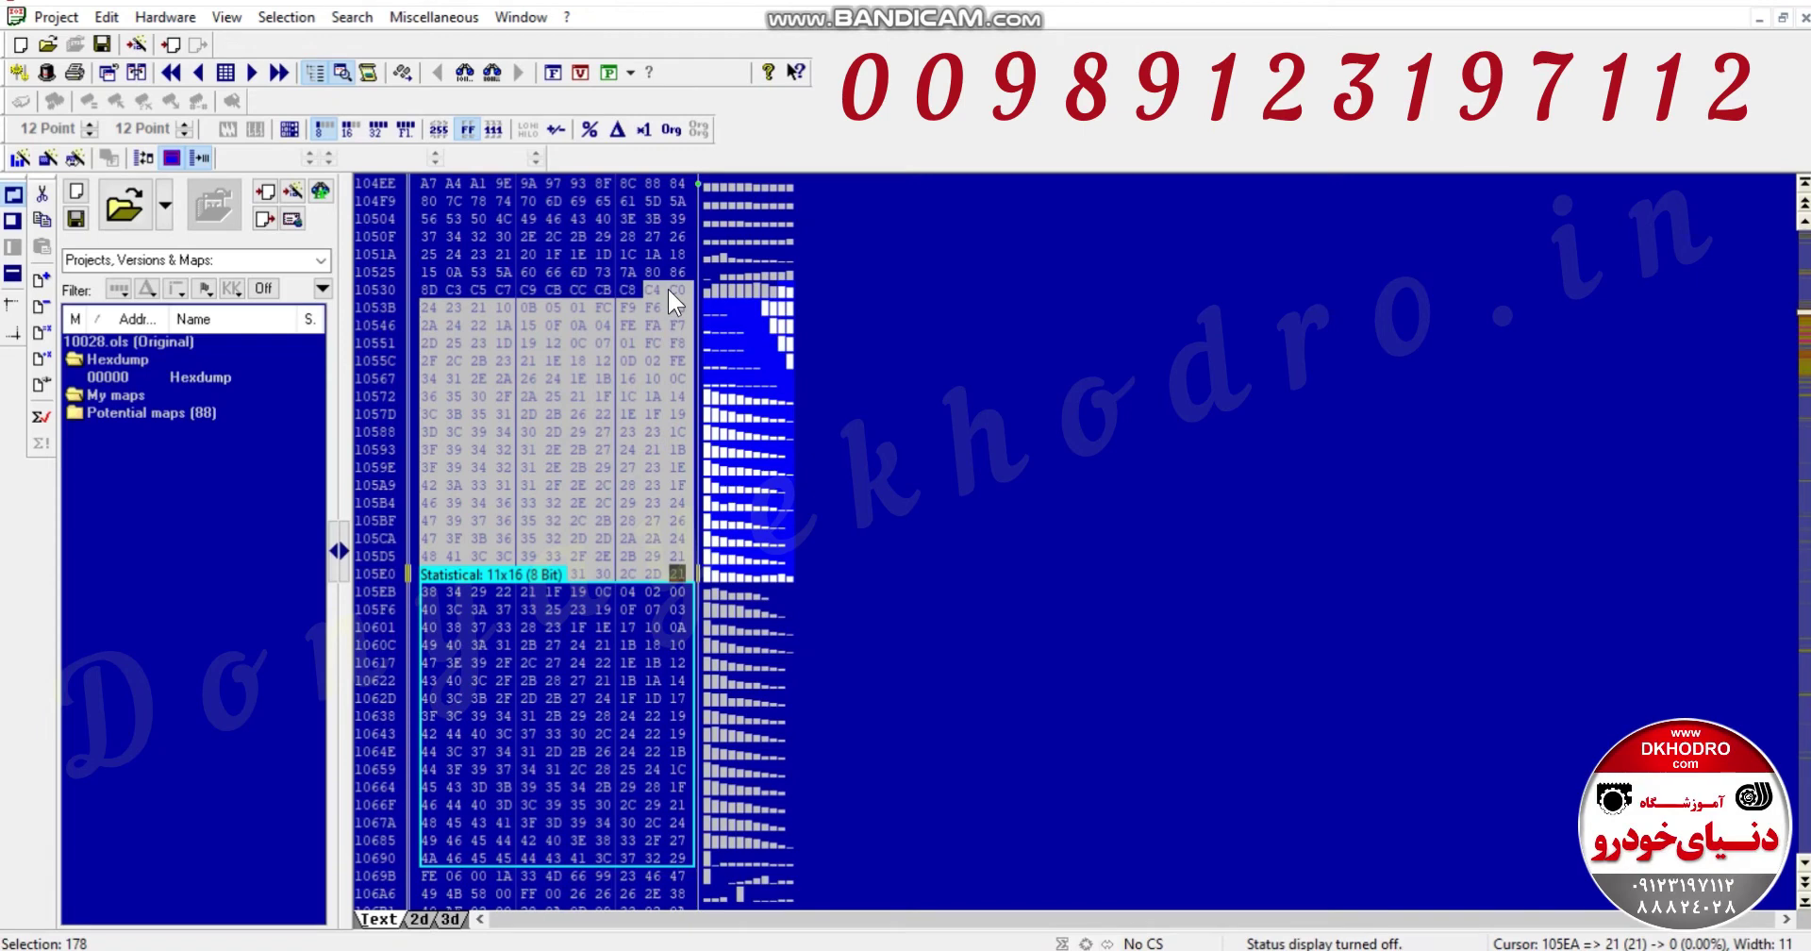
Create a new map from the 11x16 byte block starting at 1053B.
{"action": "key", "text": "Escape"}
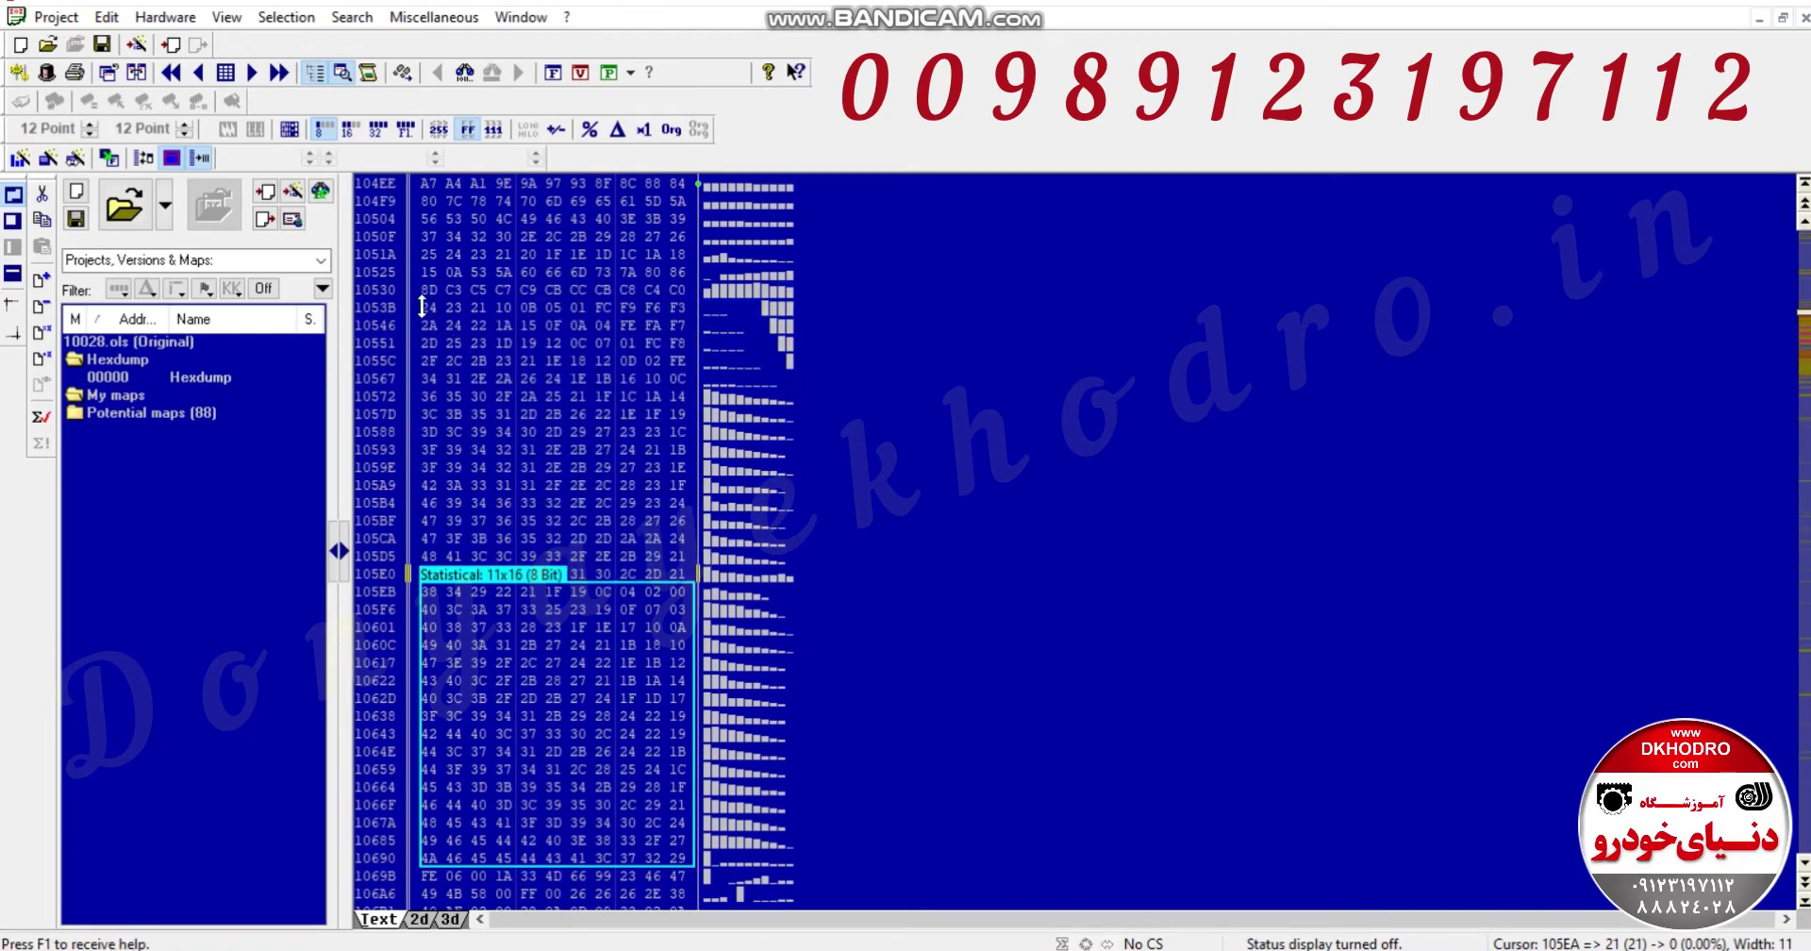
{"action": "mouse_move", "coordinate": [428, 304]}
{"action": "left_mouse_down"}
{"action": "mouse_move", "coordinate": [496, 413]}
{"action": "mouse_move", "coordinate": [671, 563]}
{"action": "left_mouse_up"}
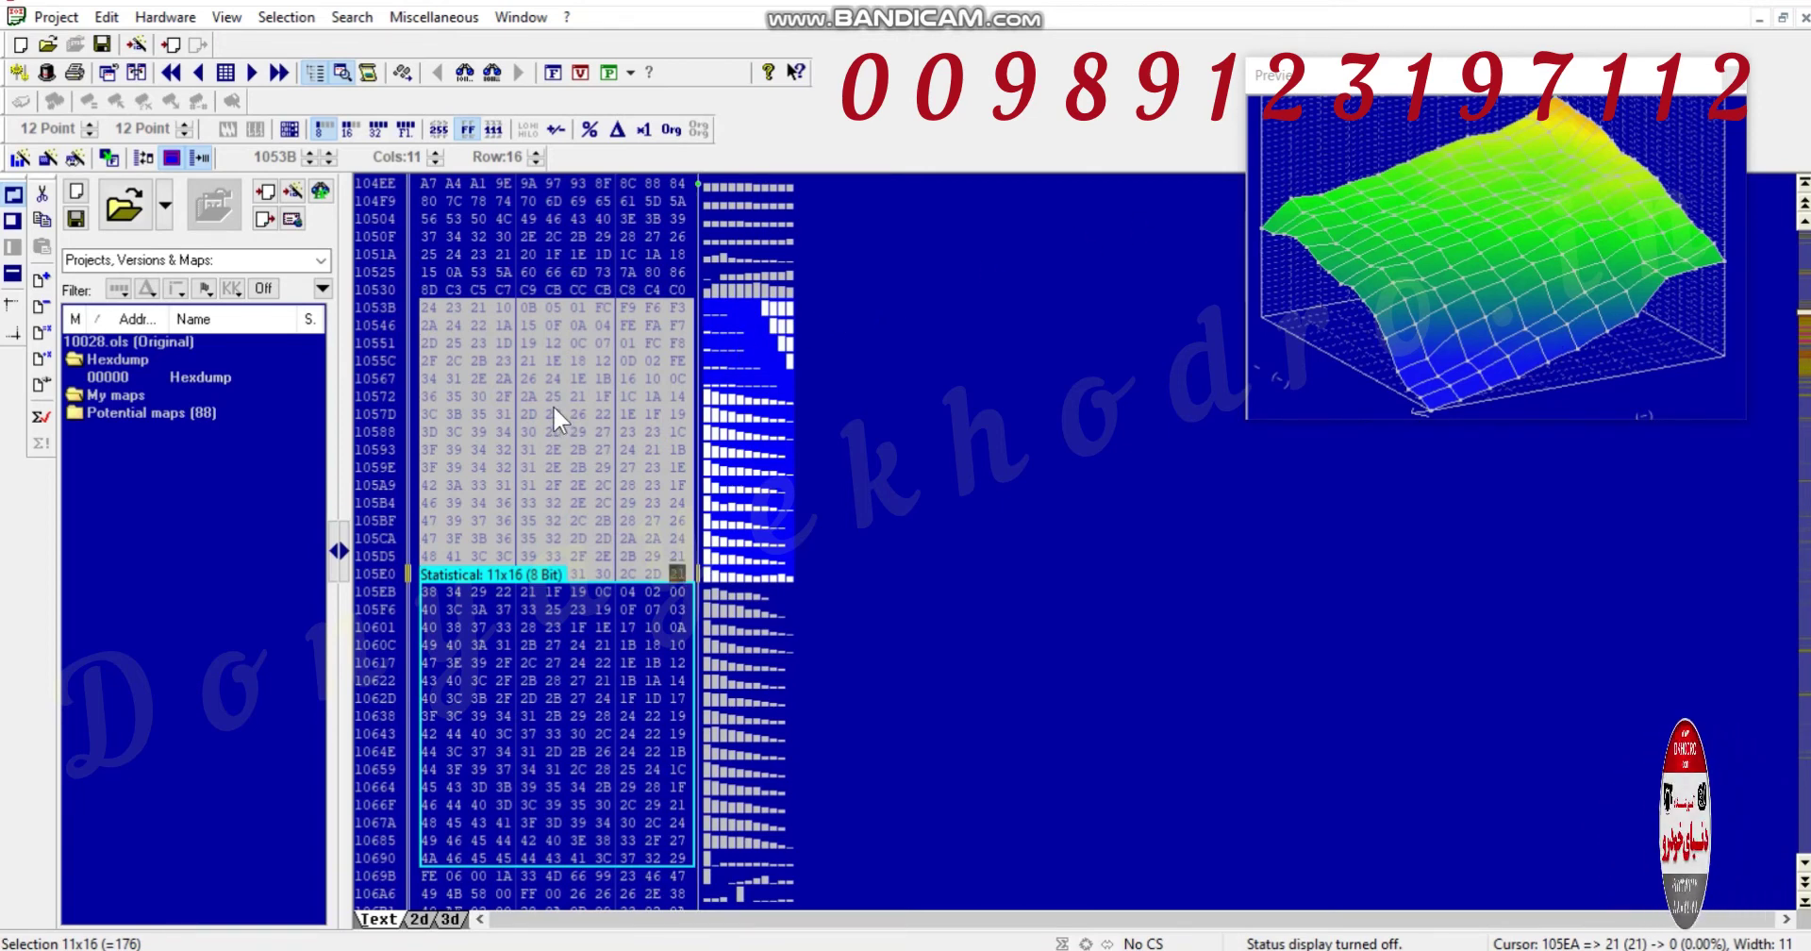
{"action": "key", "text": "k"}
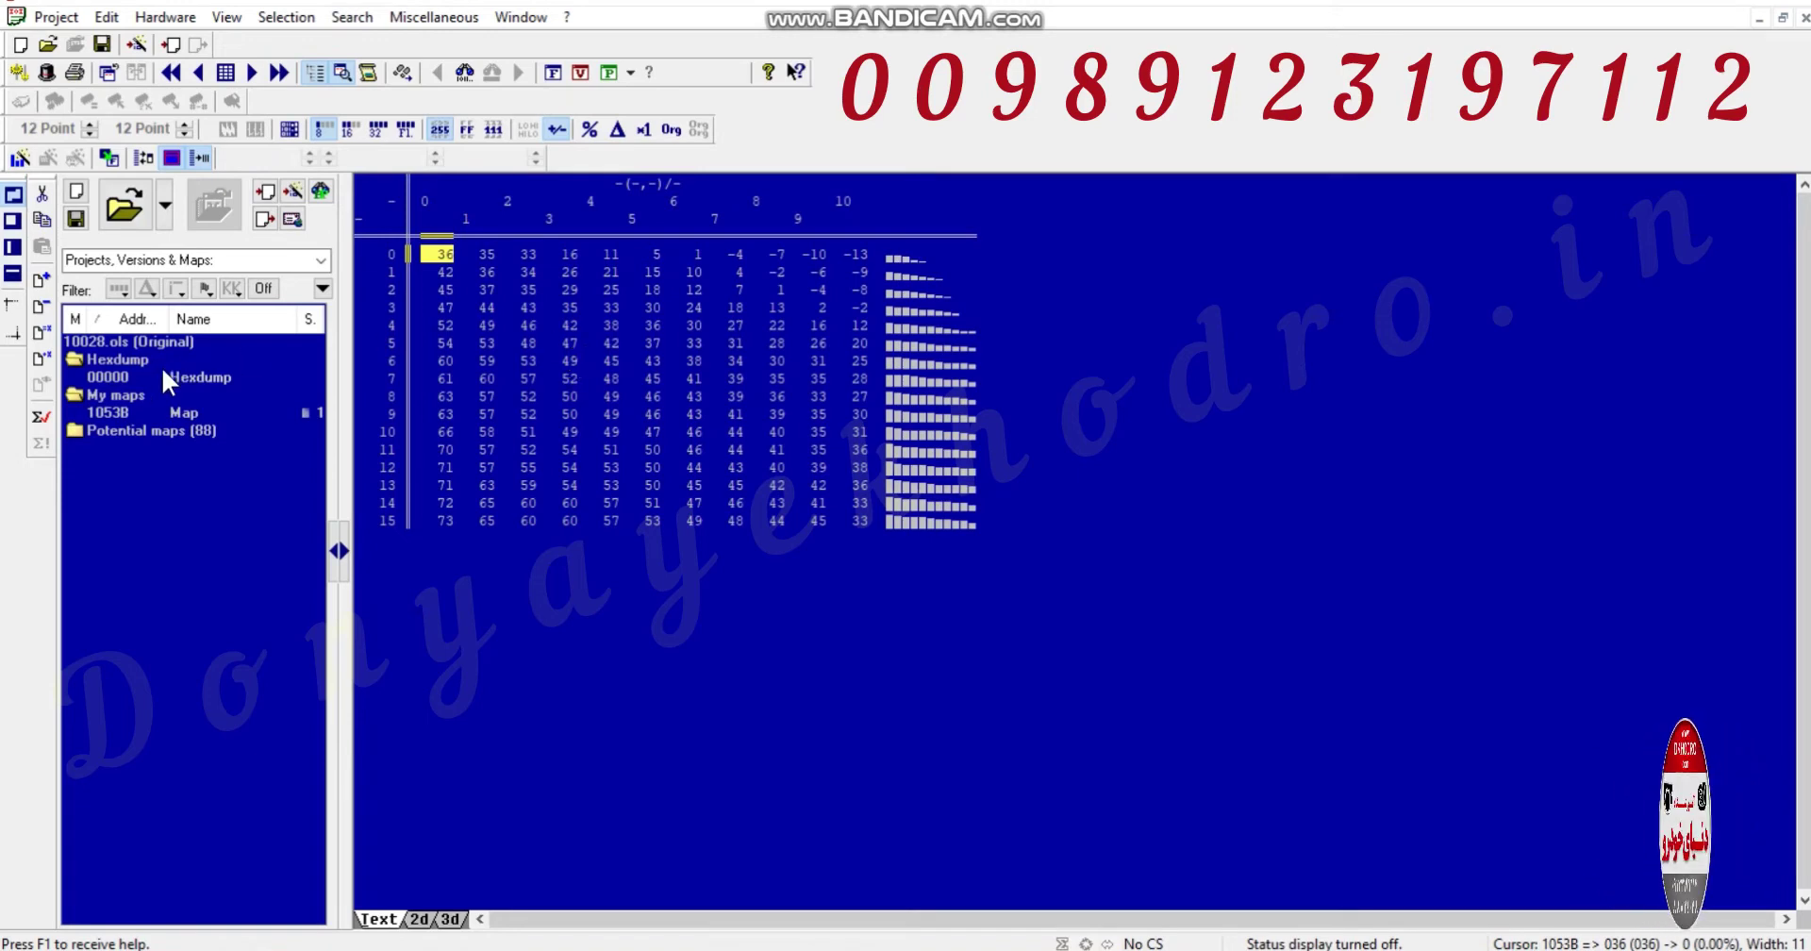
Bring up the context menu of the 1053B Map under My maps.
{"action": "right_click", "coordinate": [116, 417]}
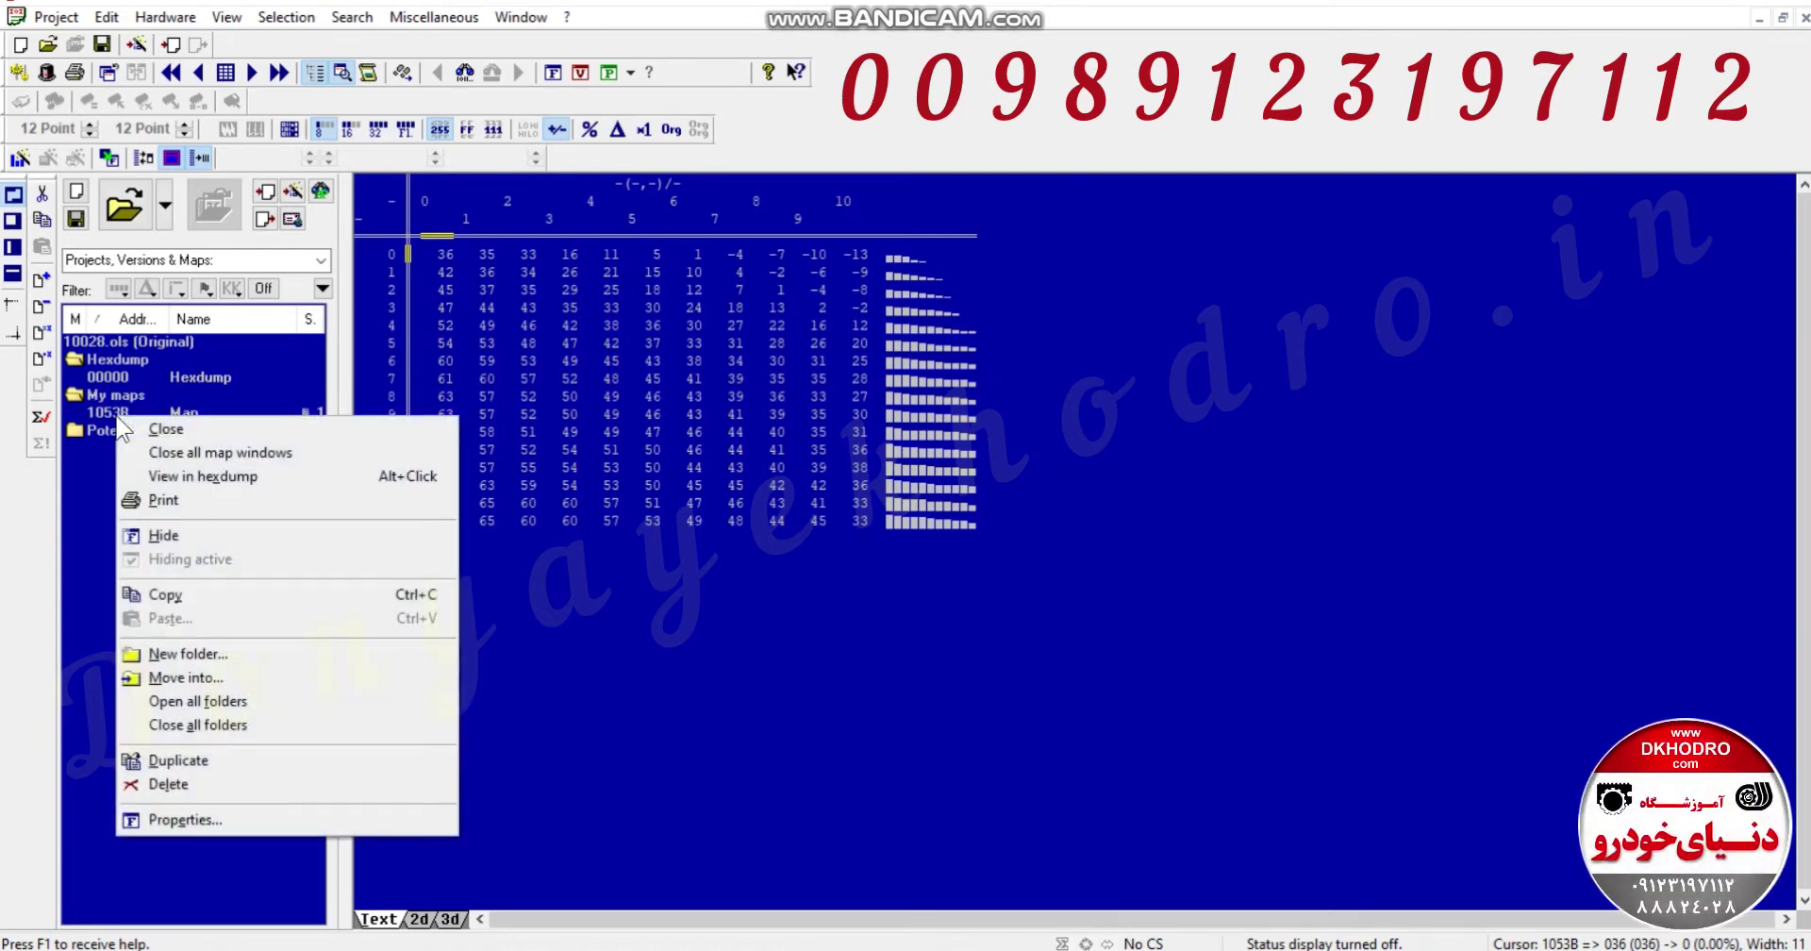
Set the 1053B map's description and name to 'spark advance 1' in Properties.
{"action": "left_click", "coordinate": [212, 817]}
{"action": "type", "text": "spa"}
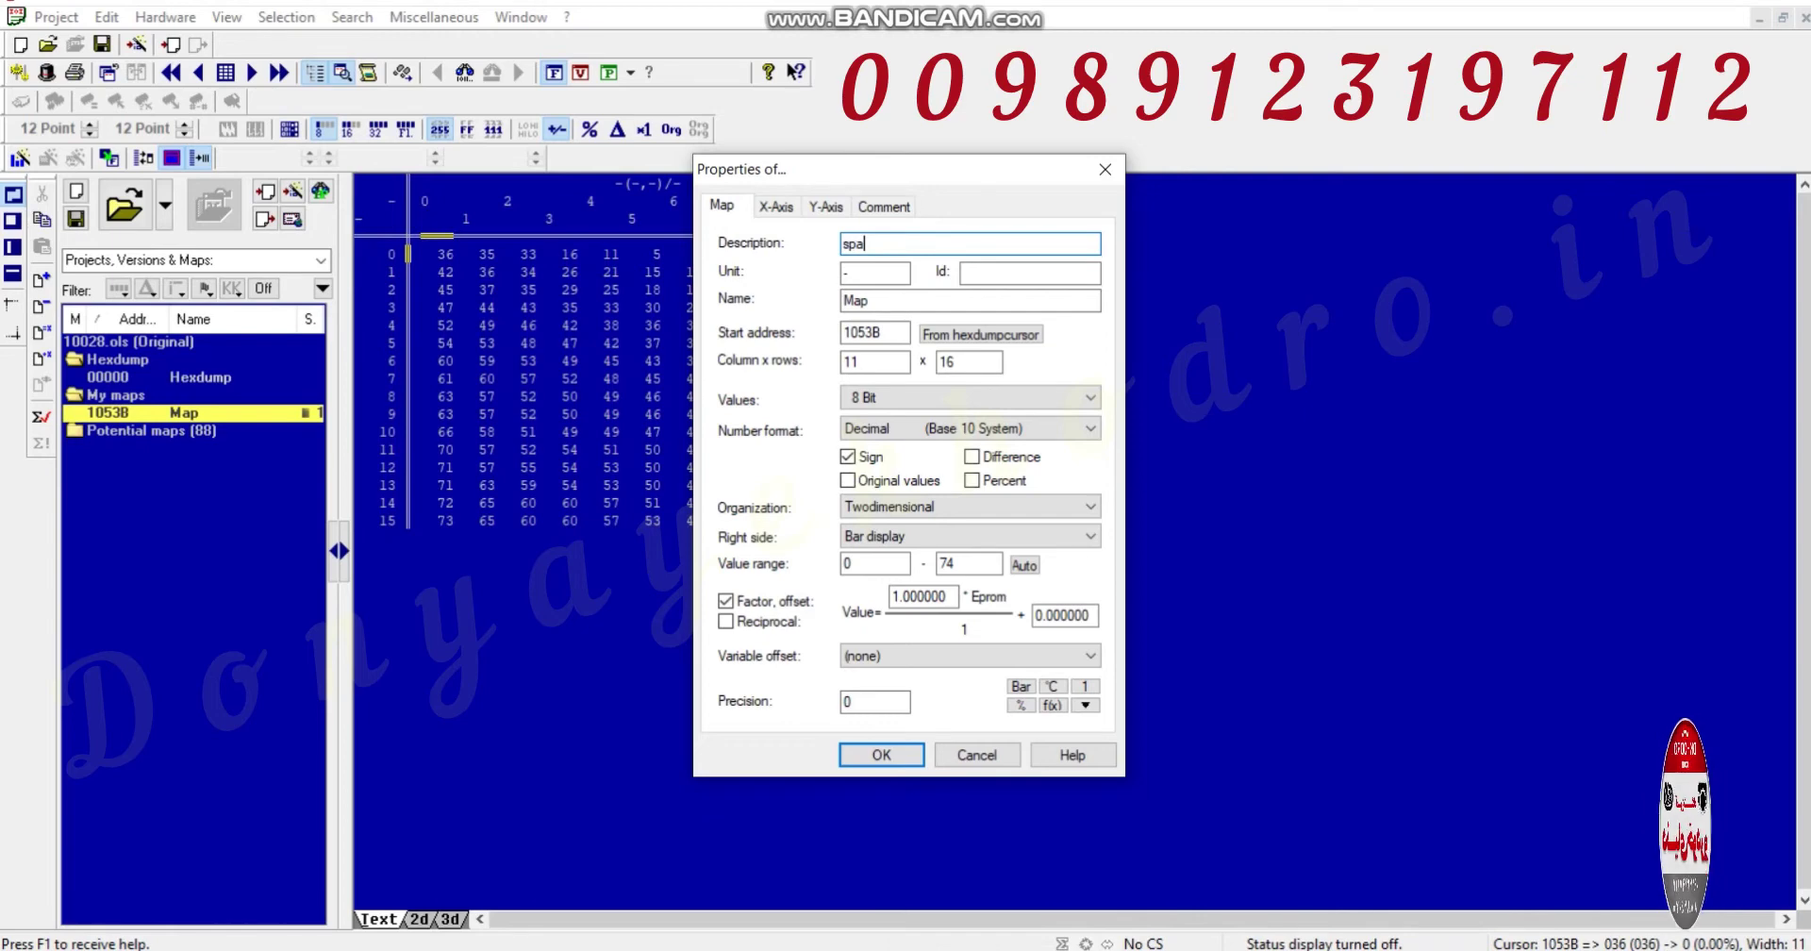
{"action": "type", "text": "rk advanc"}
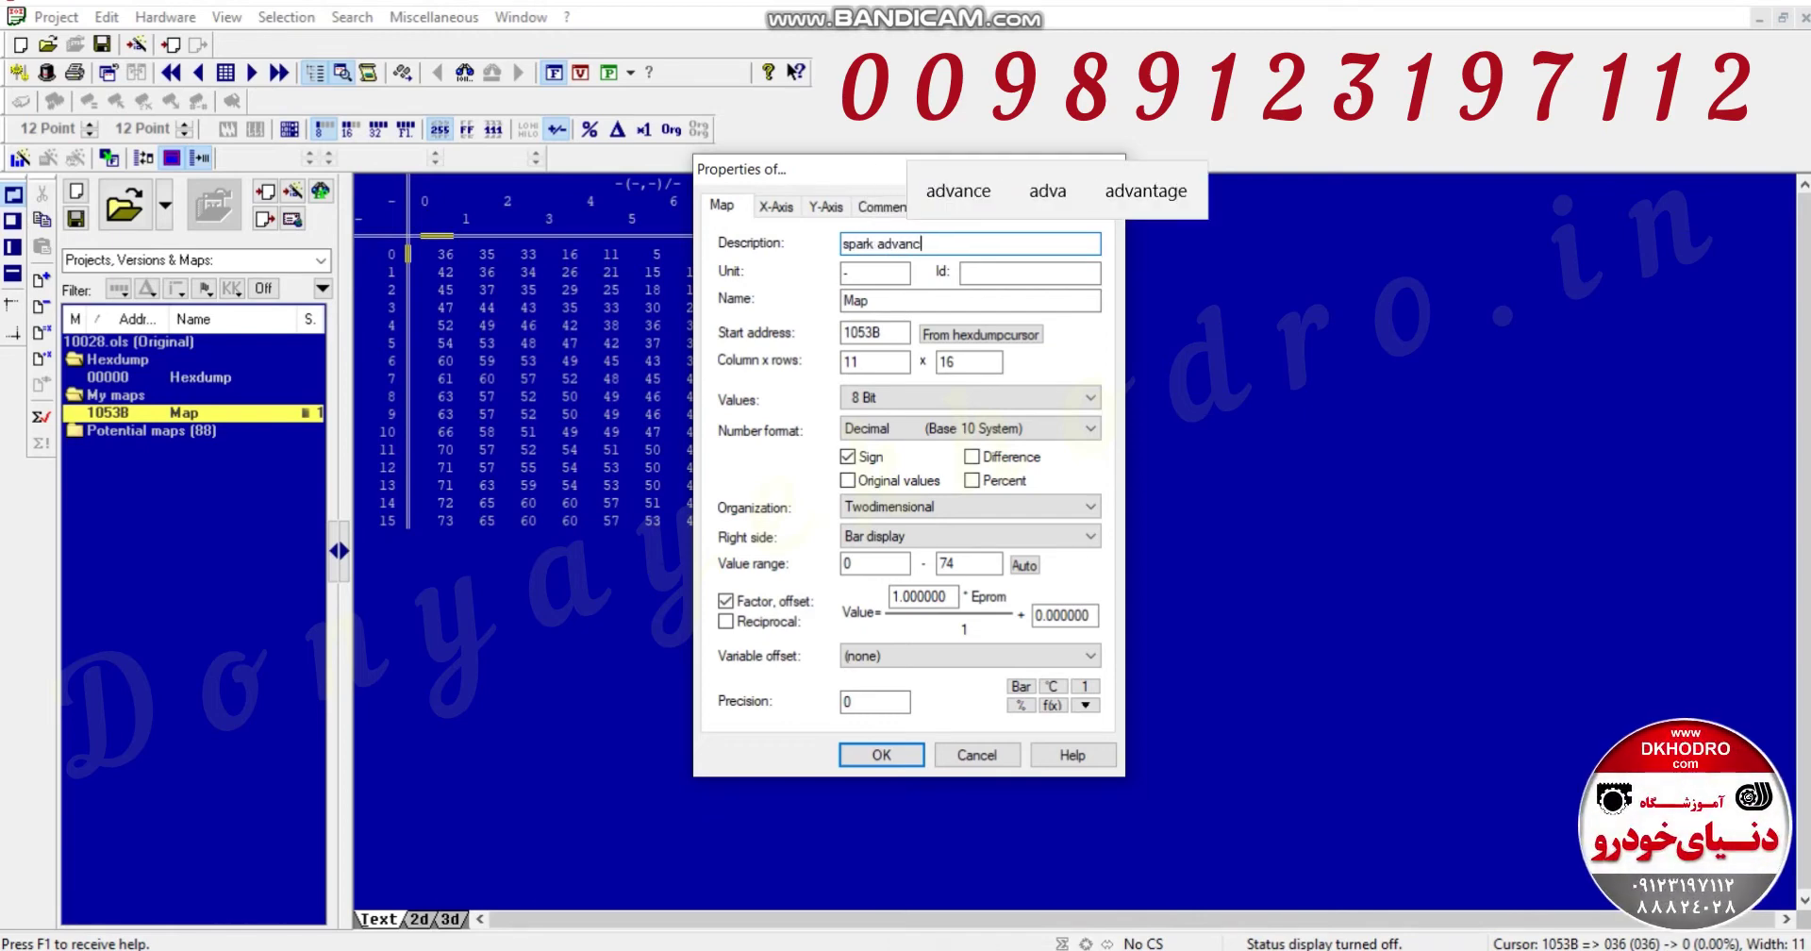
{"action": "type", "text": "e 1"}
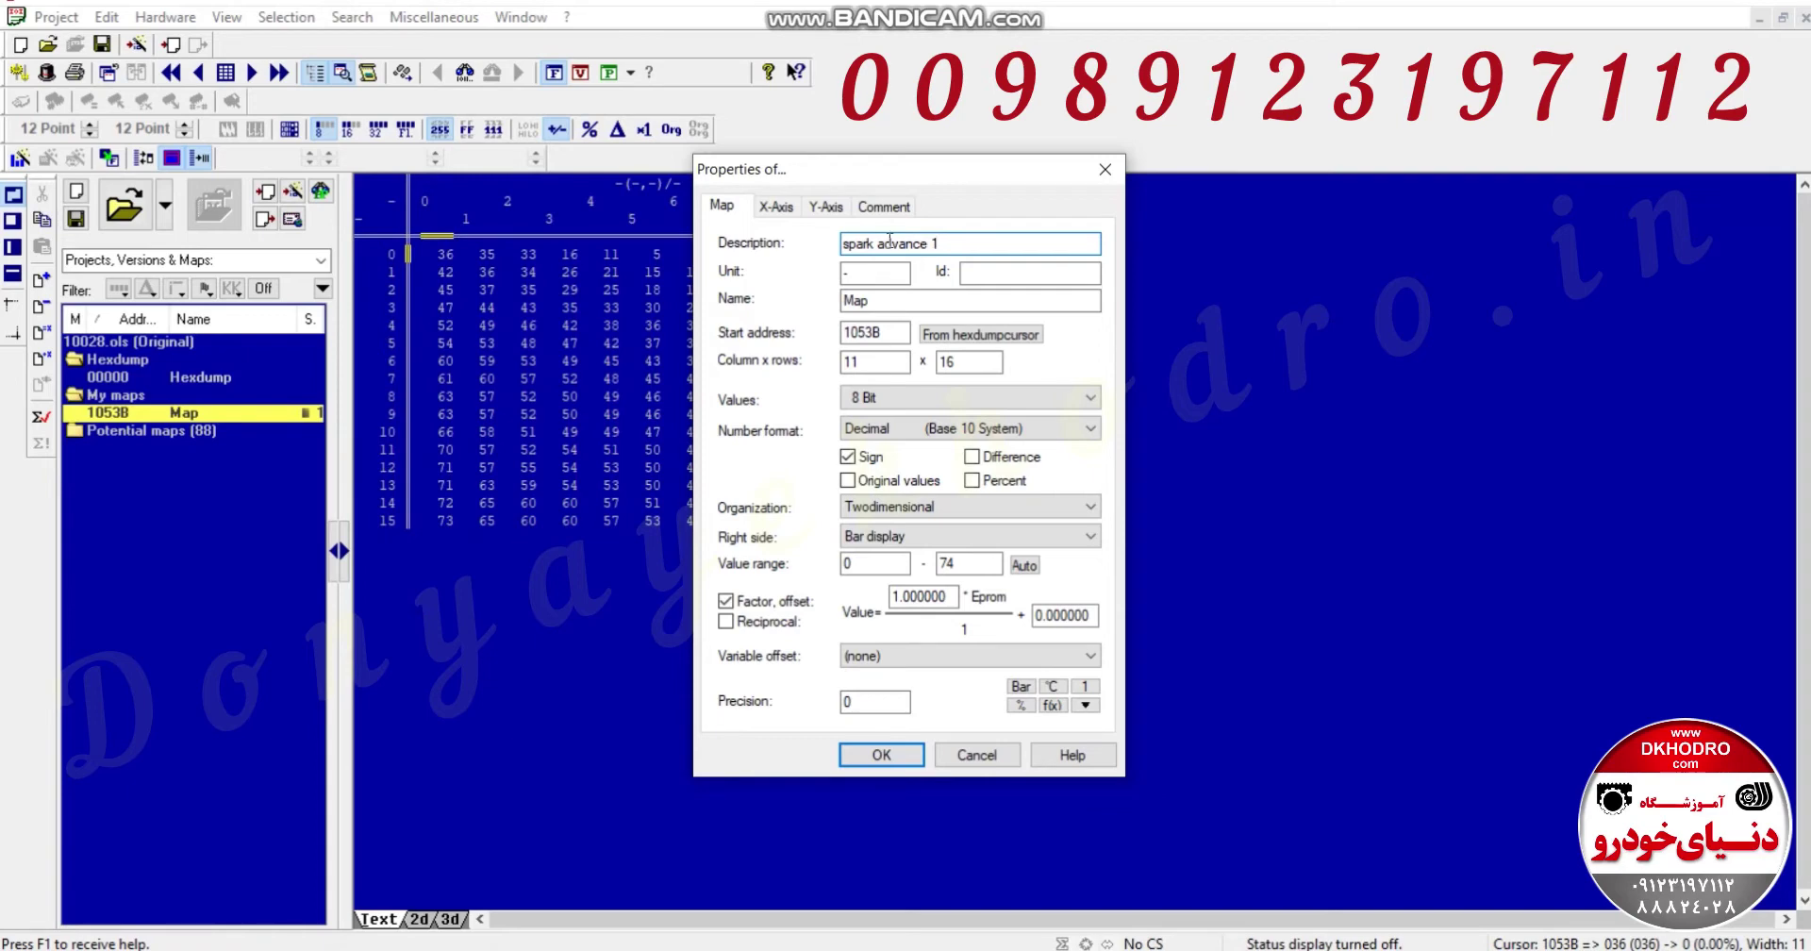
{"action": "left_click", "coordinate": [923, 298]}
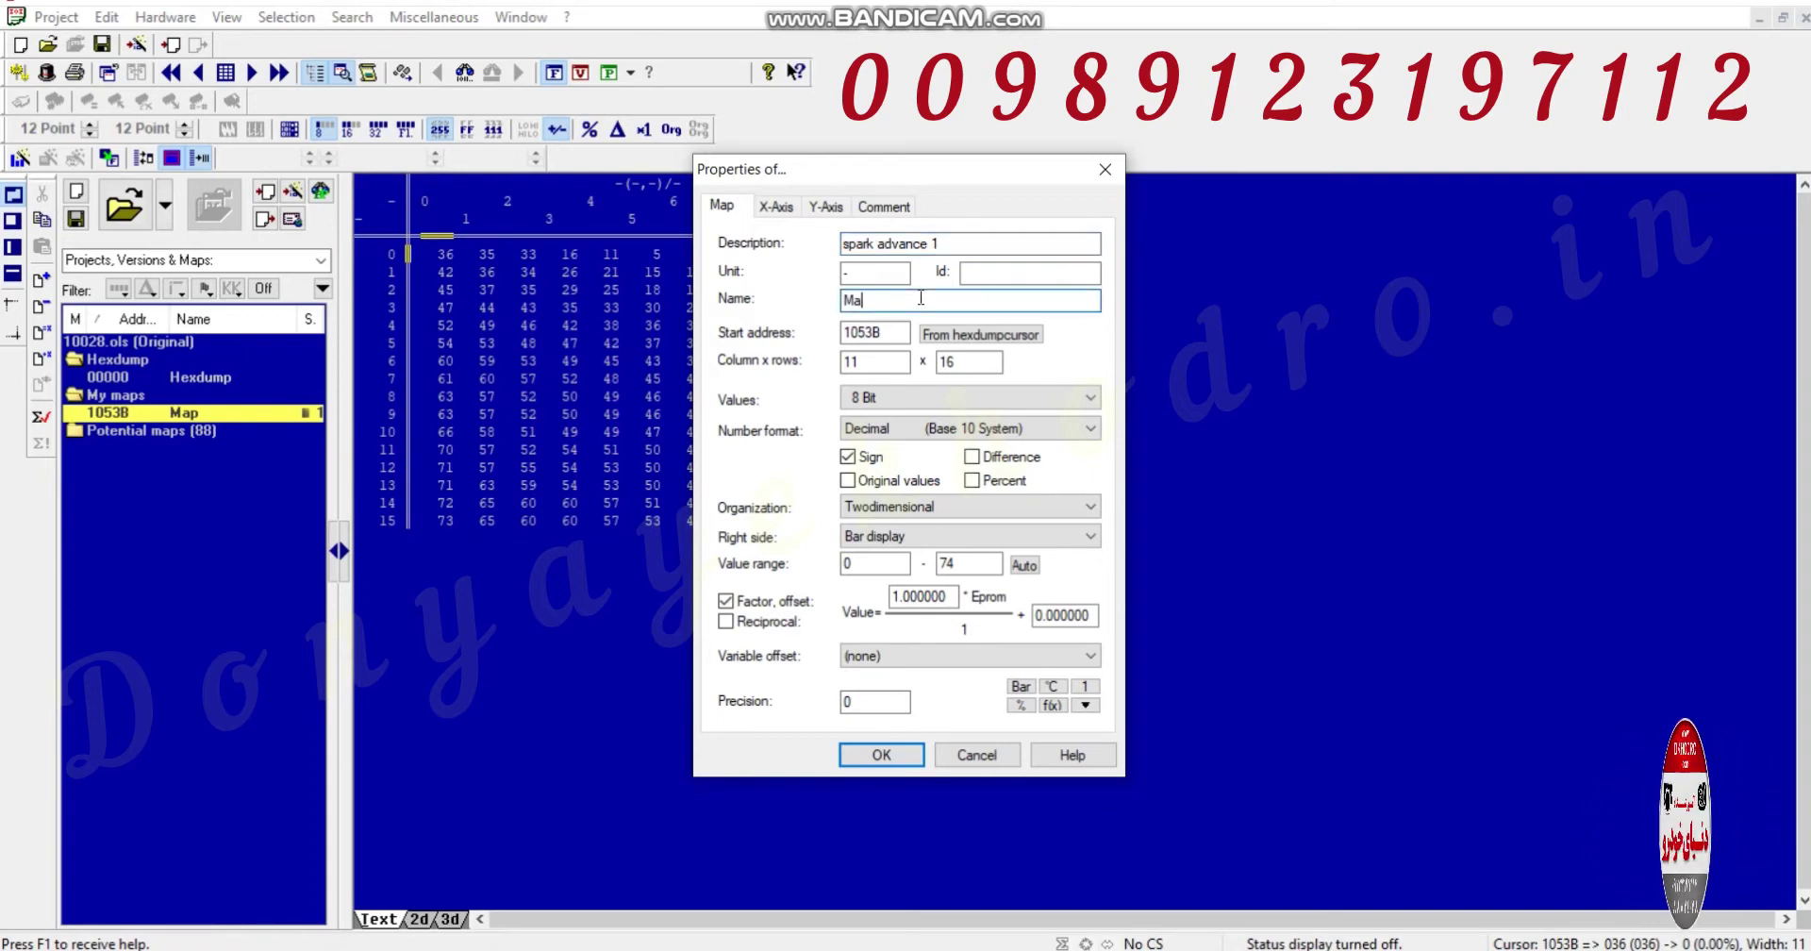
{"action": "key", "text": "BackSpace"}
{"action": "key", "text": "BackSpace"}
{"action": "type", "text": "spa"}
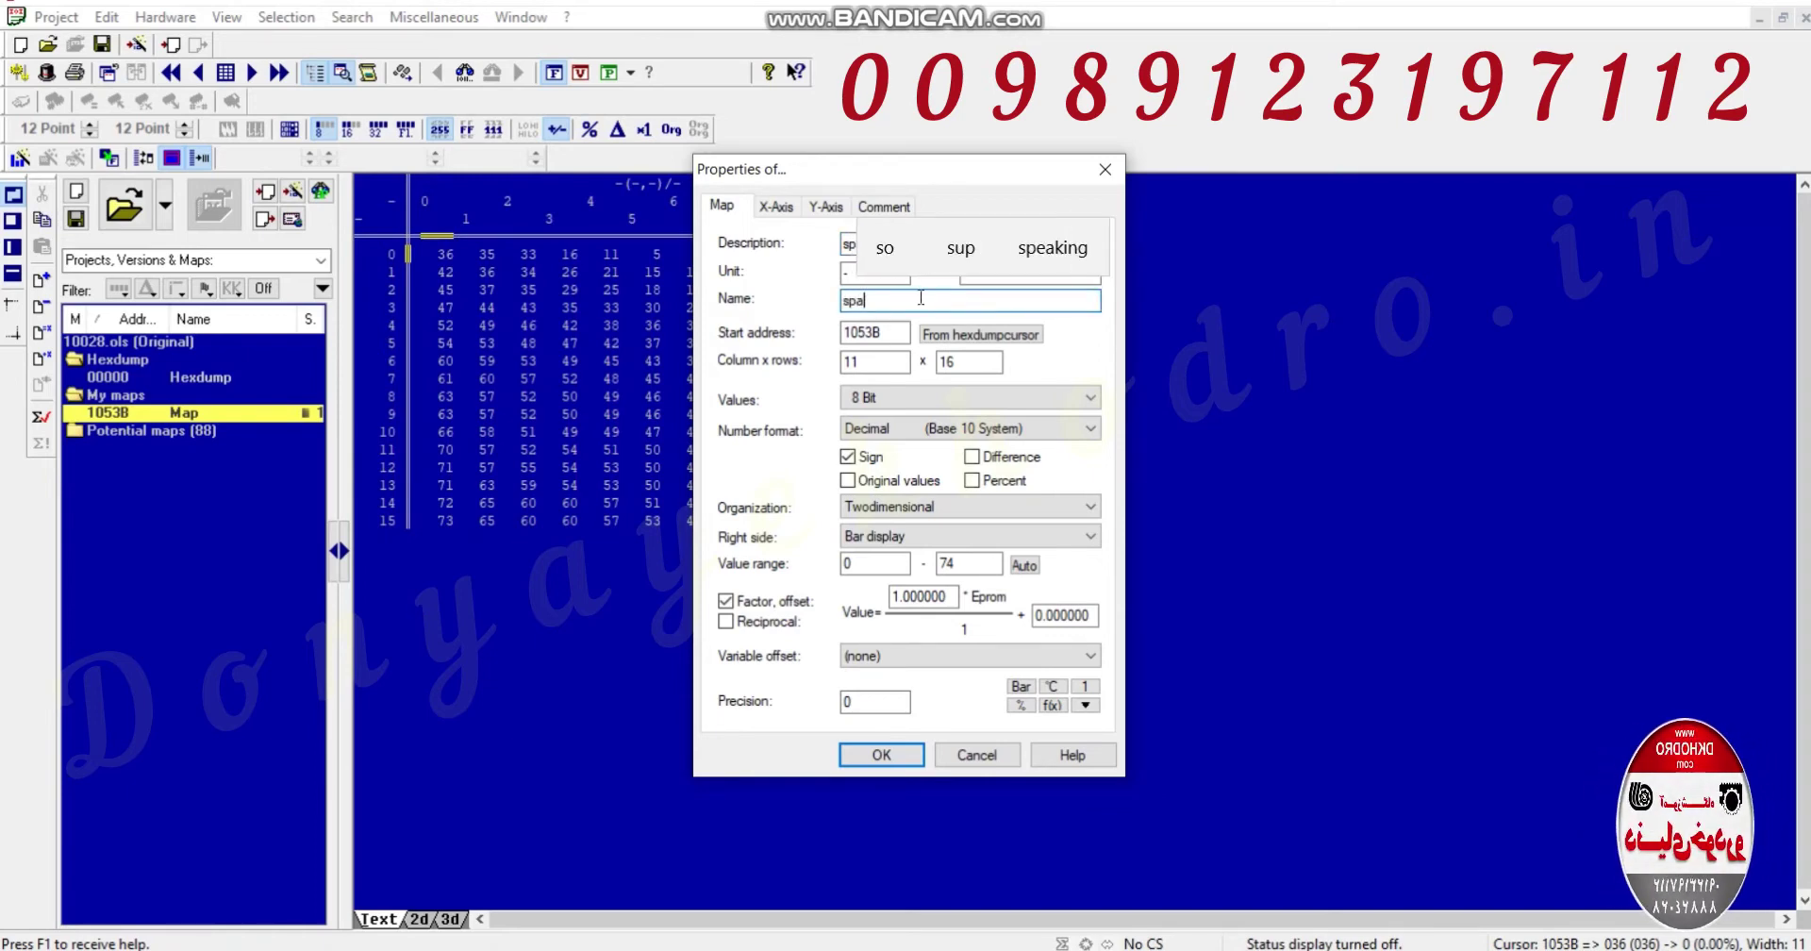
{"action": "type", "text": "rk ad"}
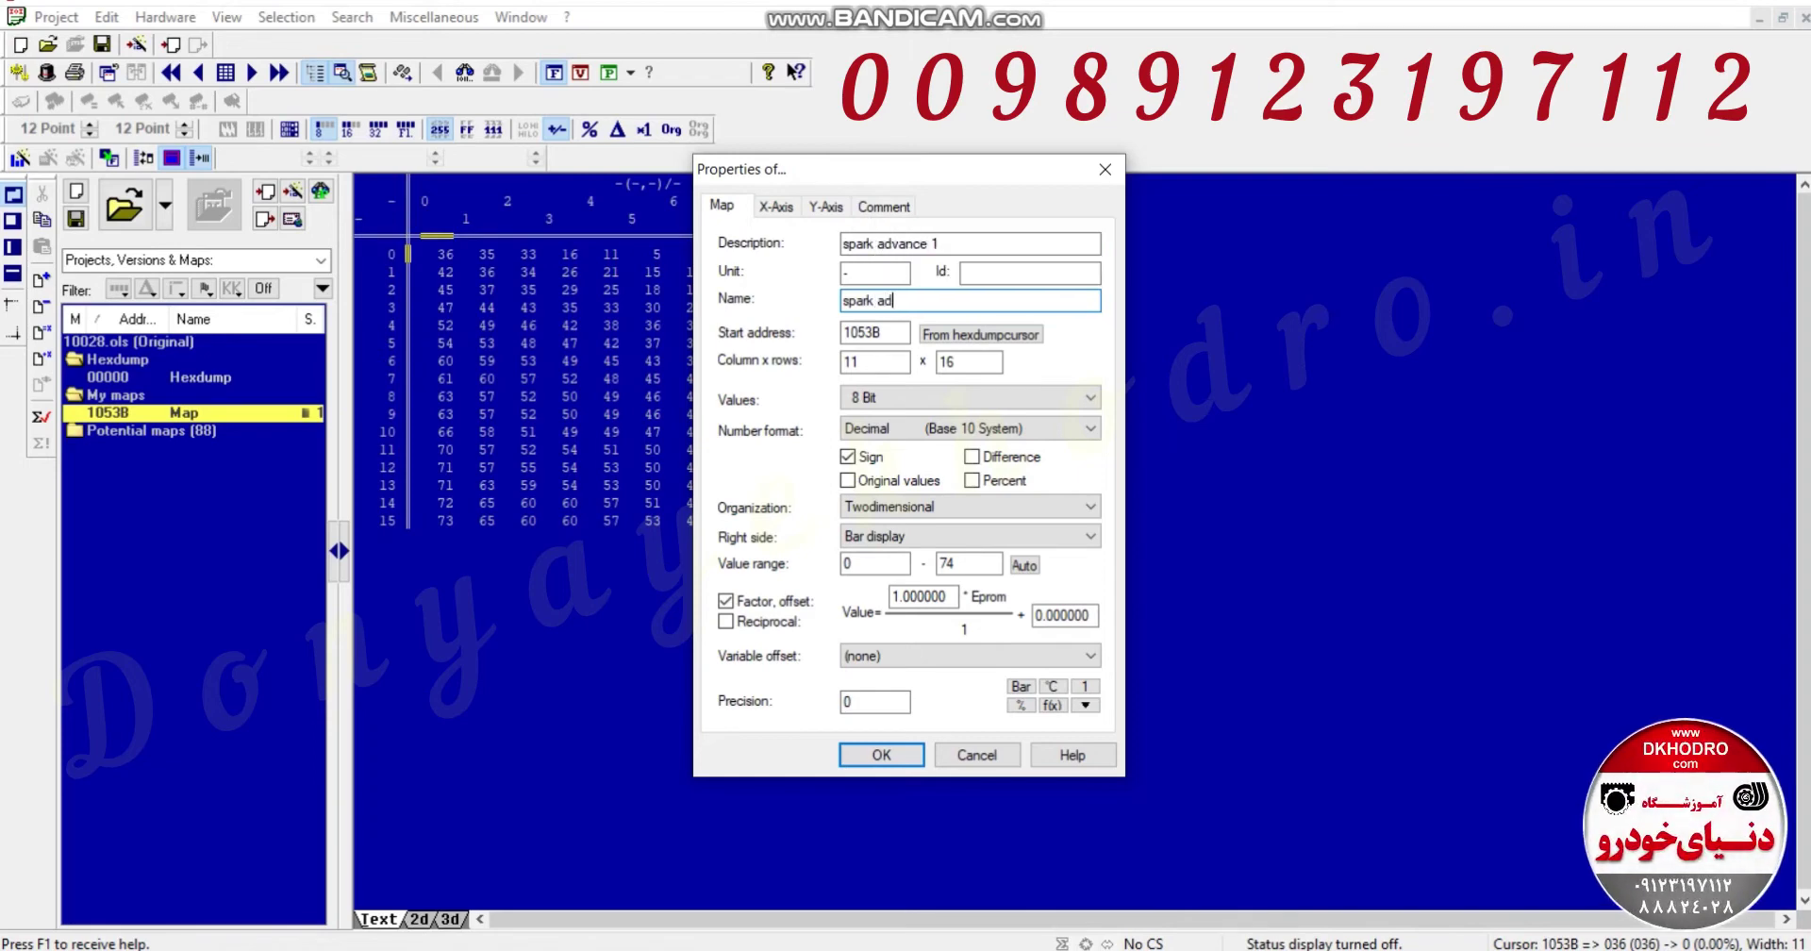
{"action": "type", "text": "vance "}
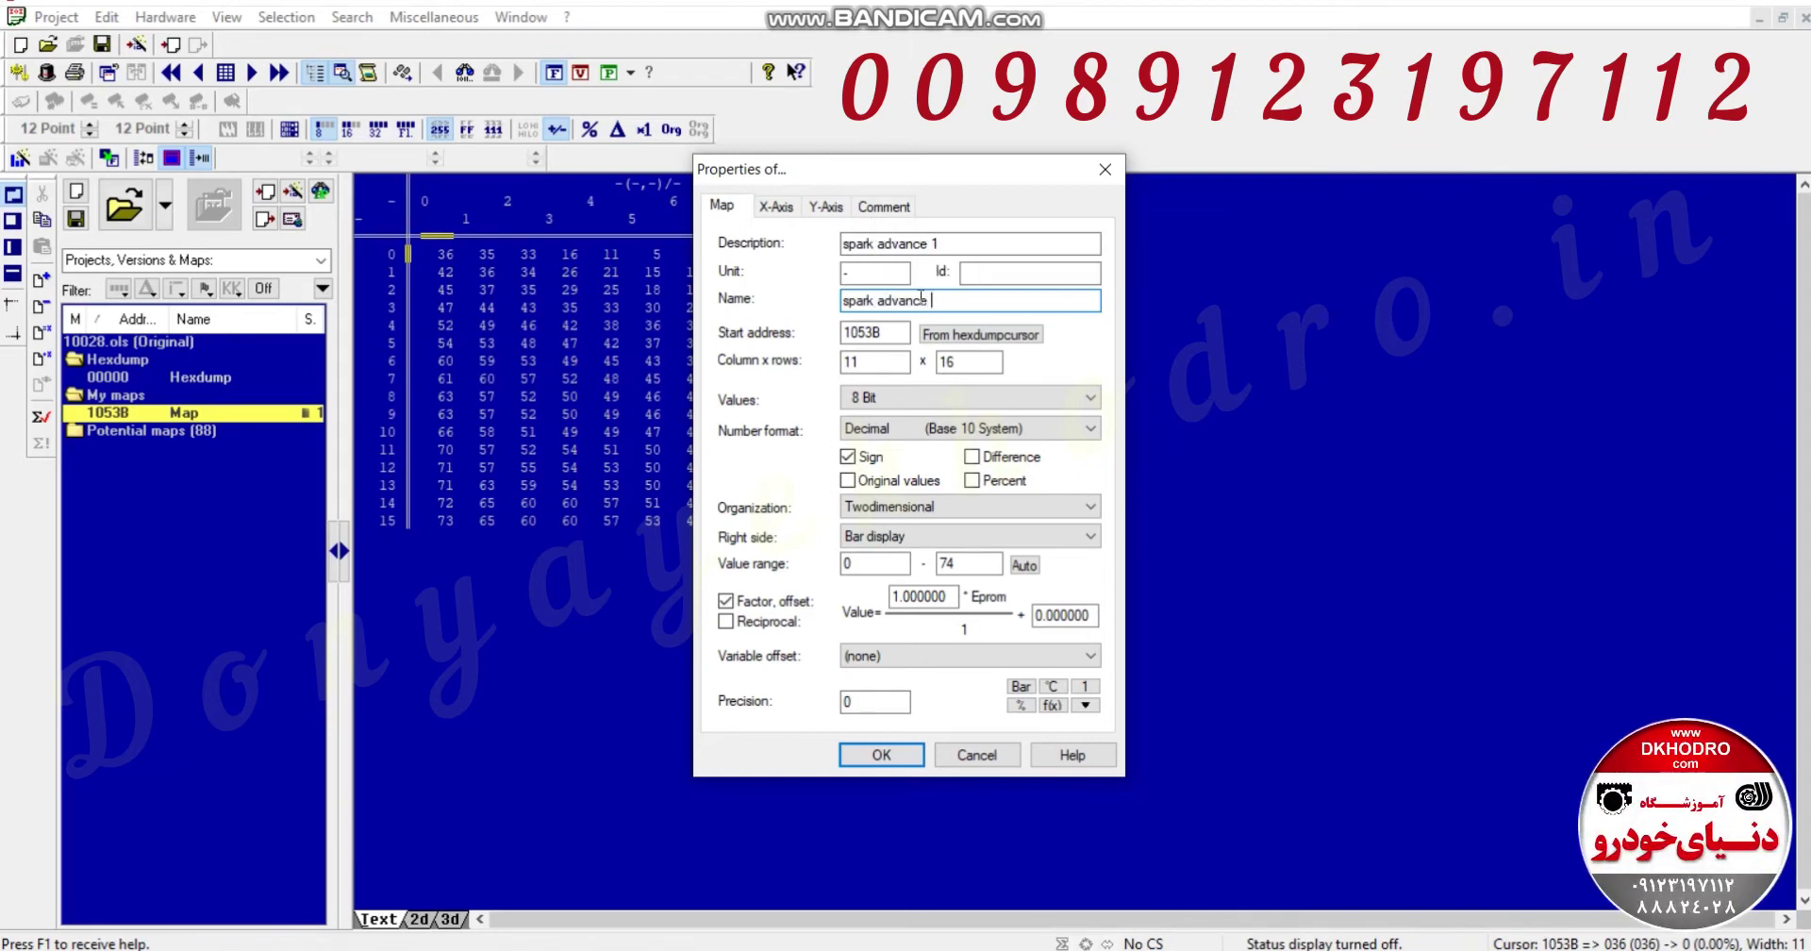
{"action": "type", "text": "1"}
Label the X axis 'map' and set its data source to Free editable.
{"action": "left_click", "coordinate": [776, 206]}
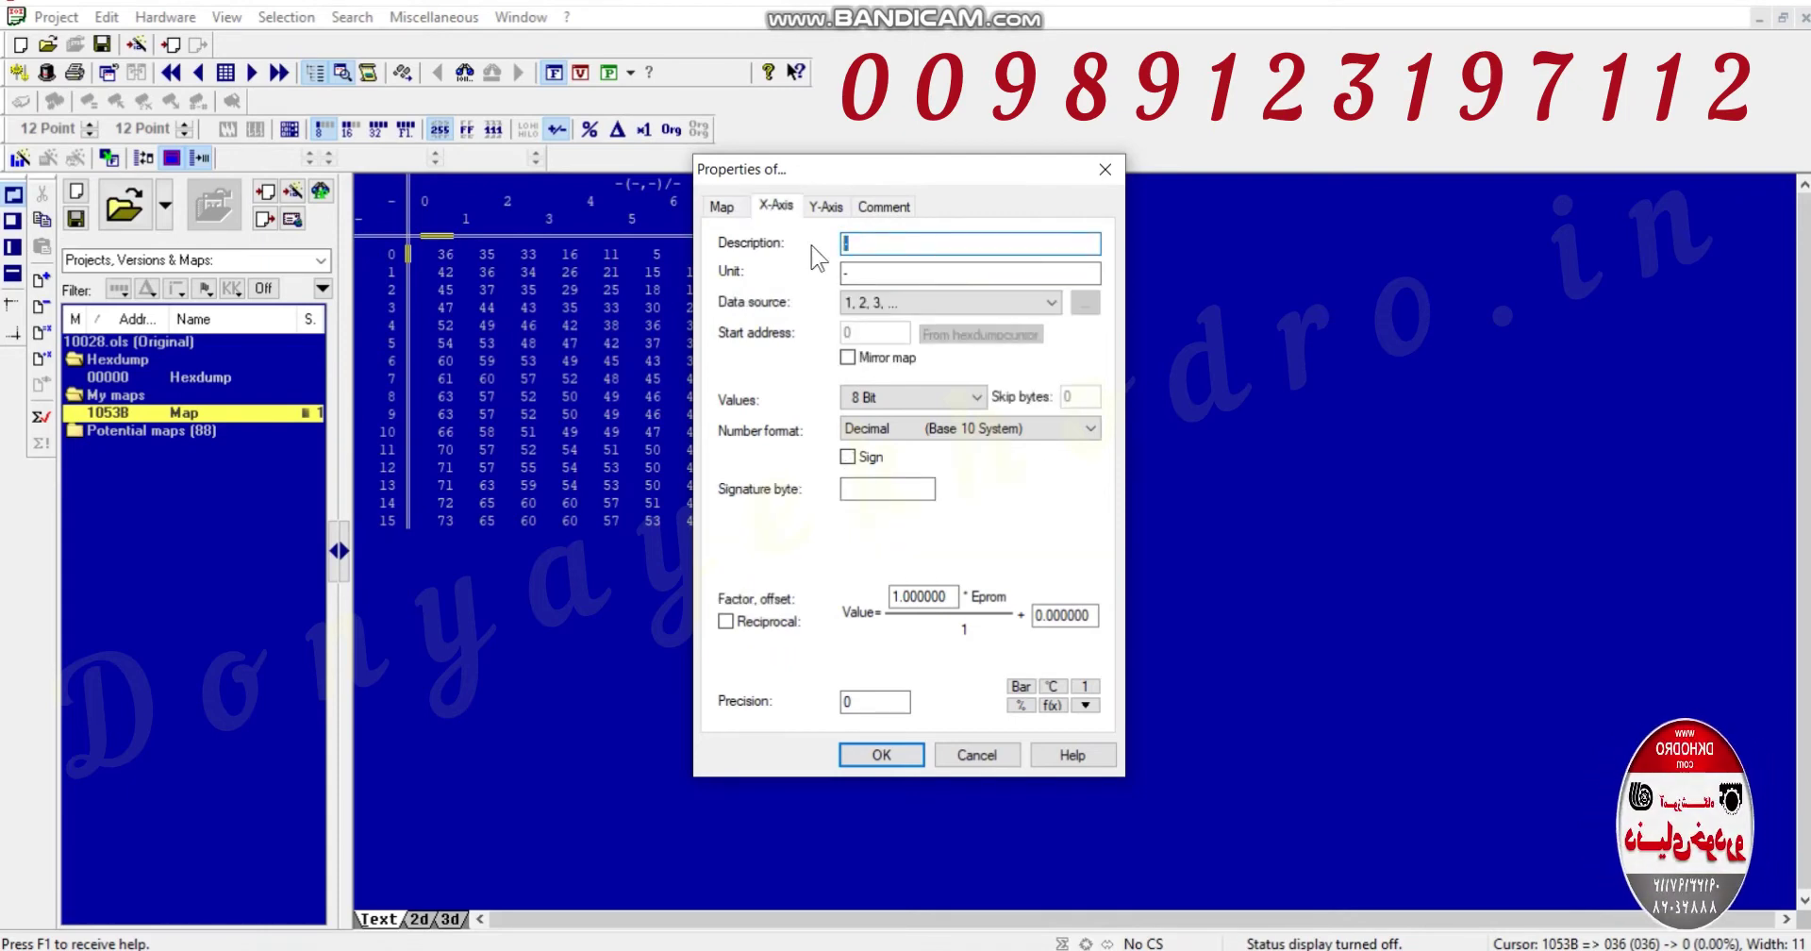
{"action": "type", "text": "map"}
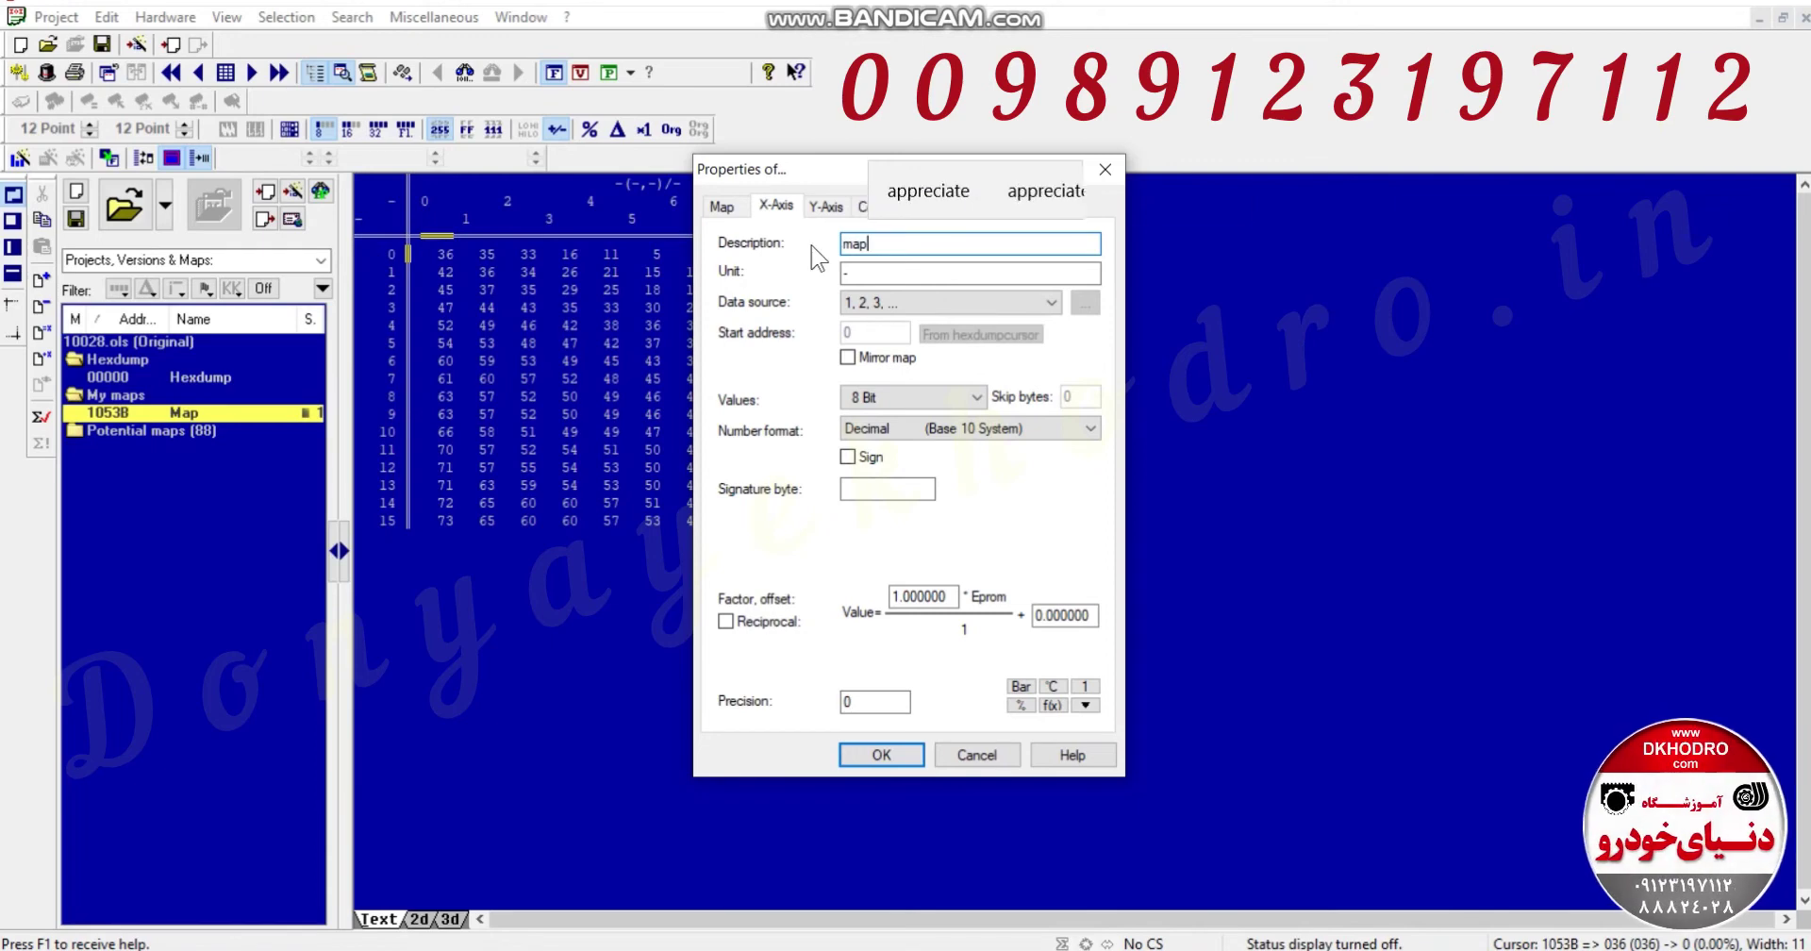
{"action": "left_click", "coordinate": [849, 272]}
{"action": "type", "text": "m"}
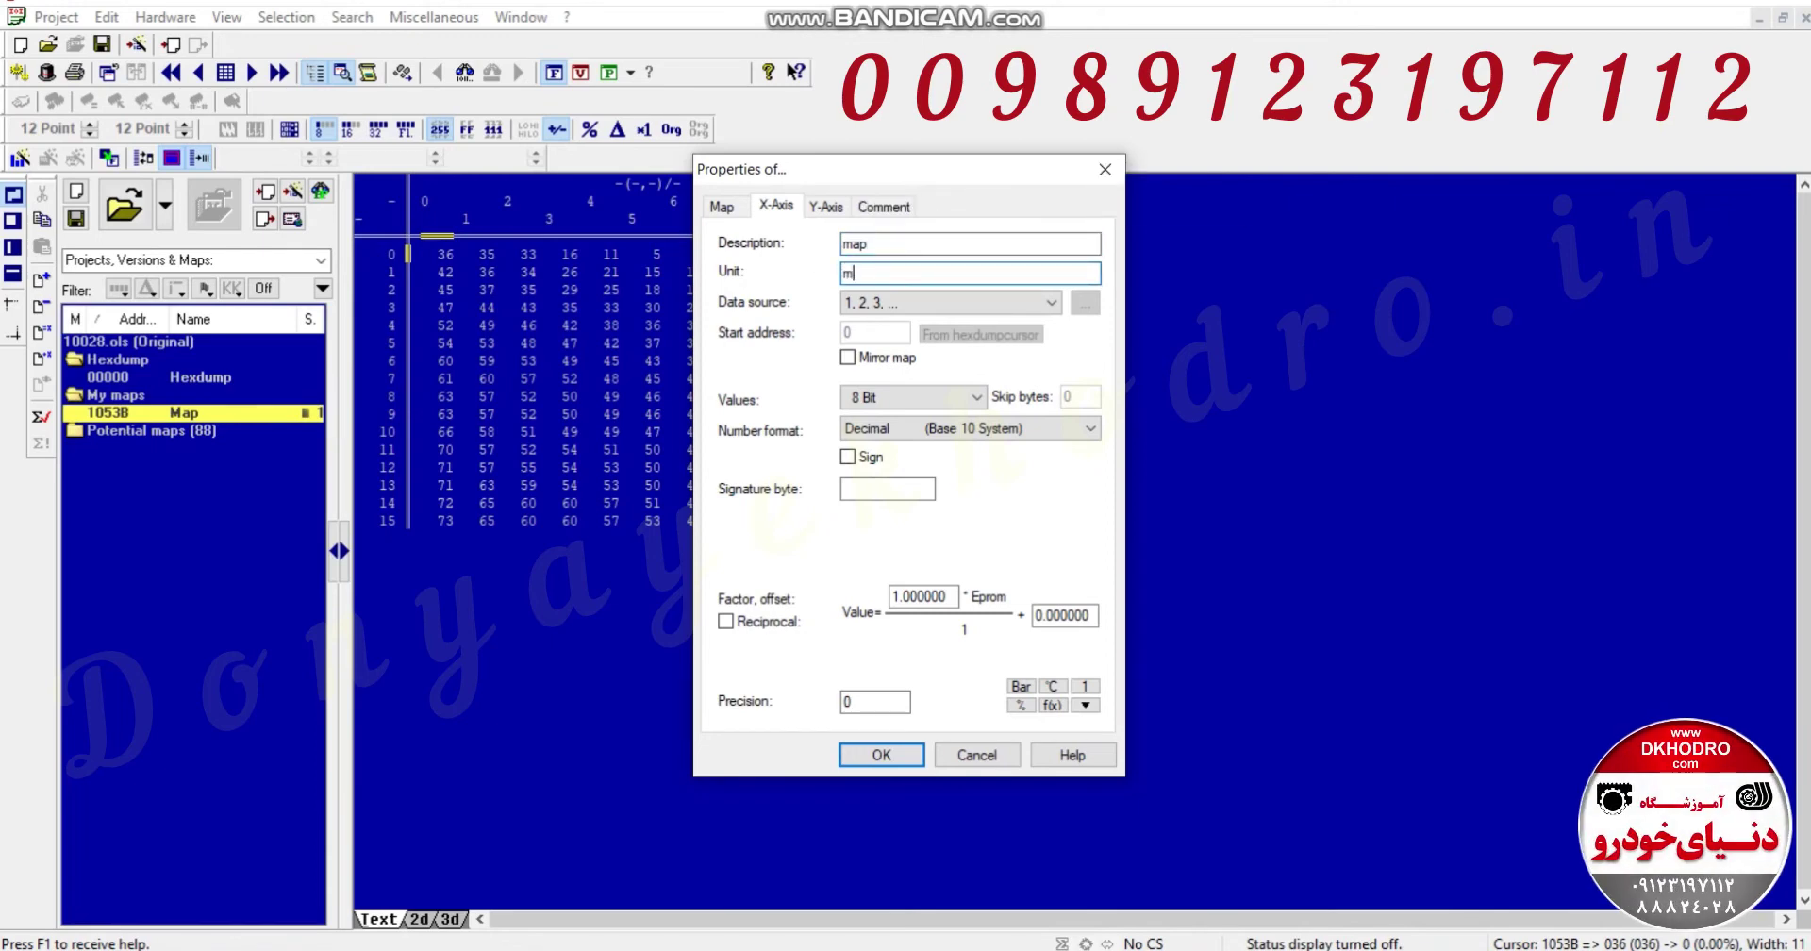
{"action": "type", "text": "ap"}
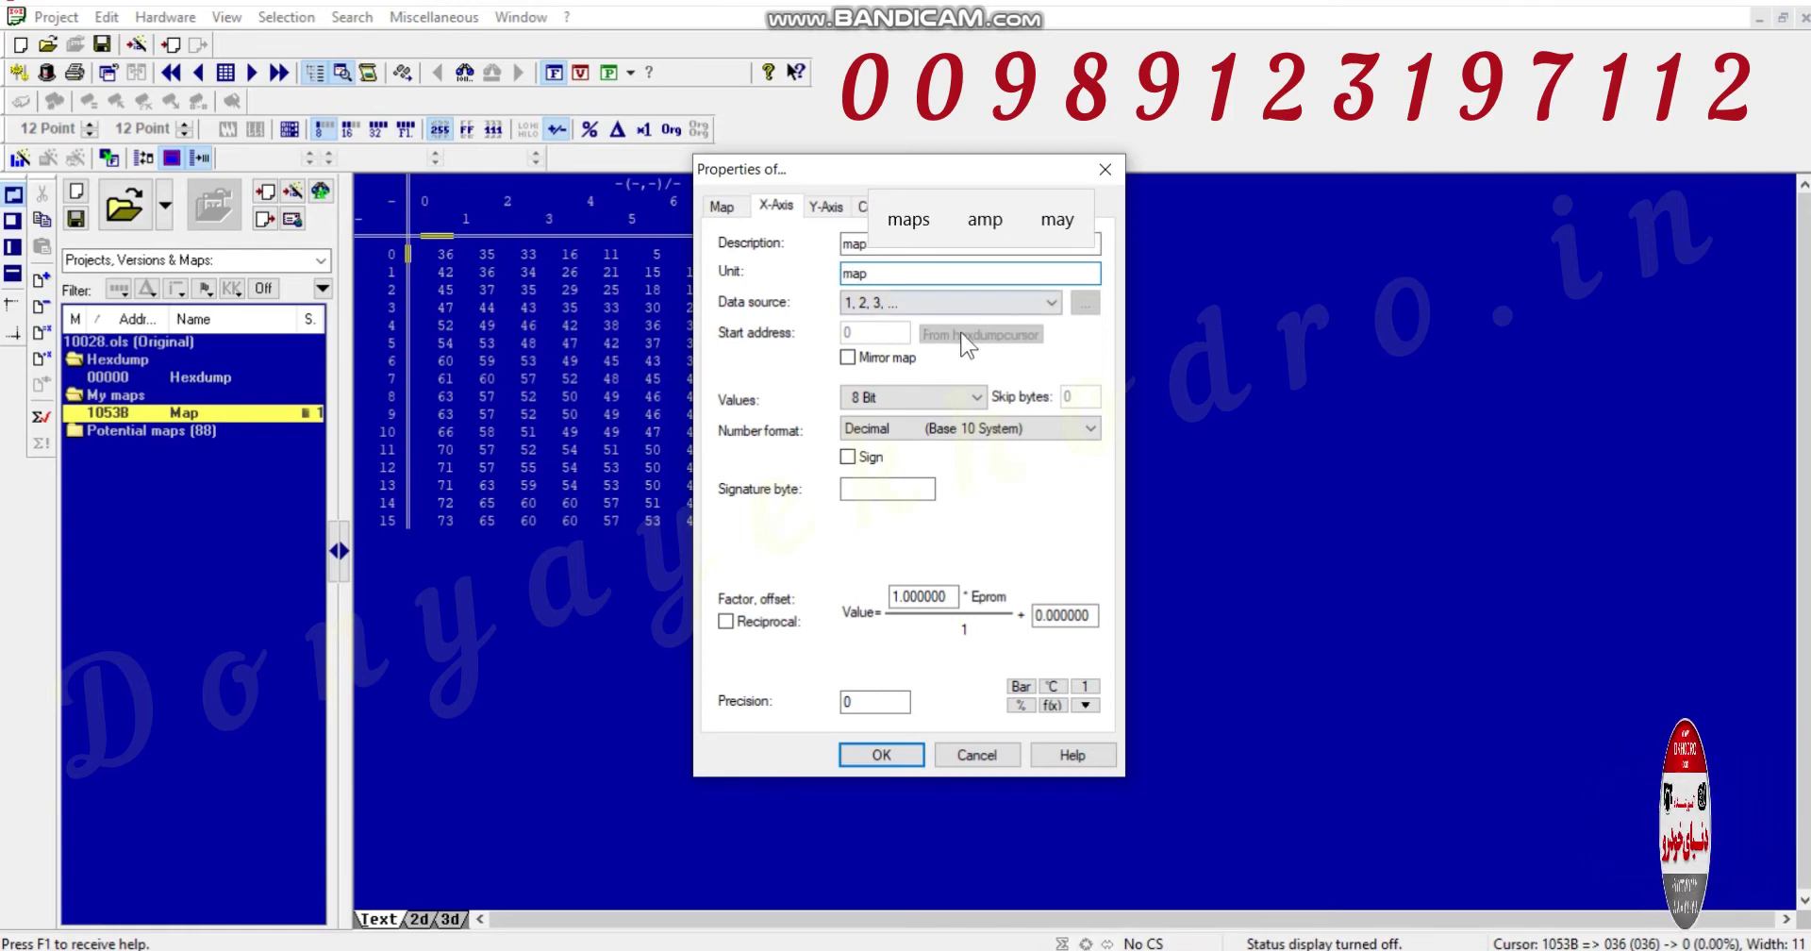
{"action": "left_click", "coordinate": [1052, 302]}
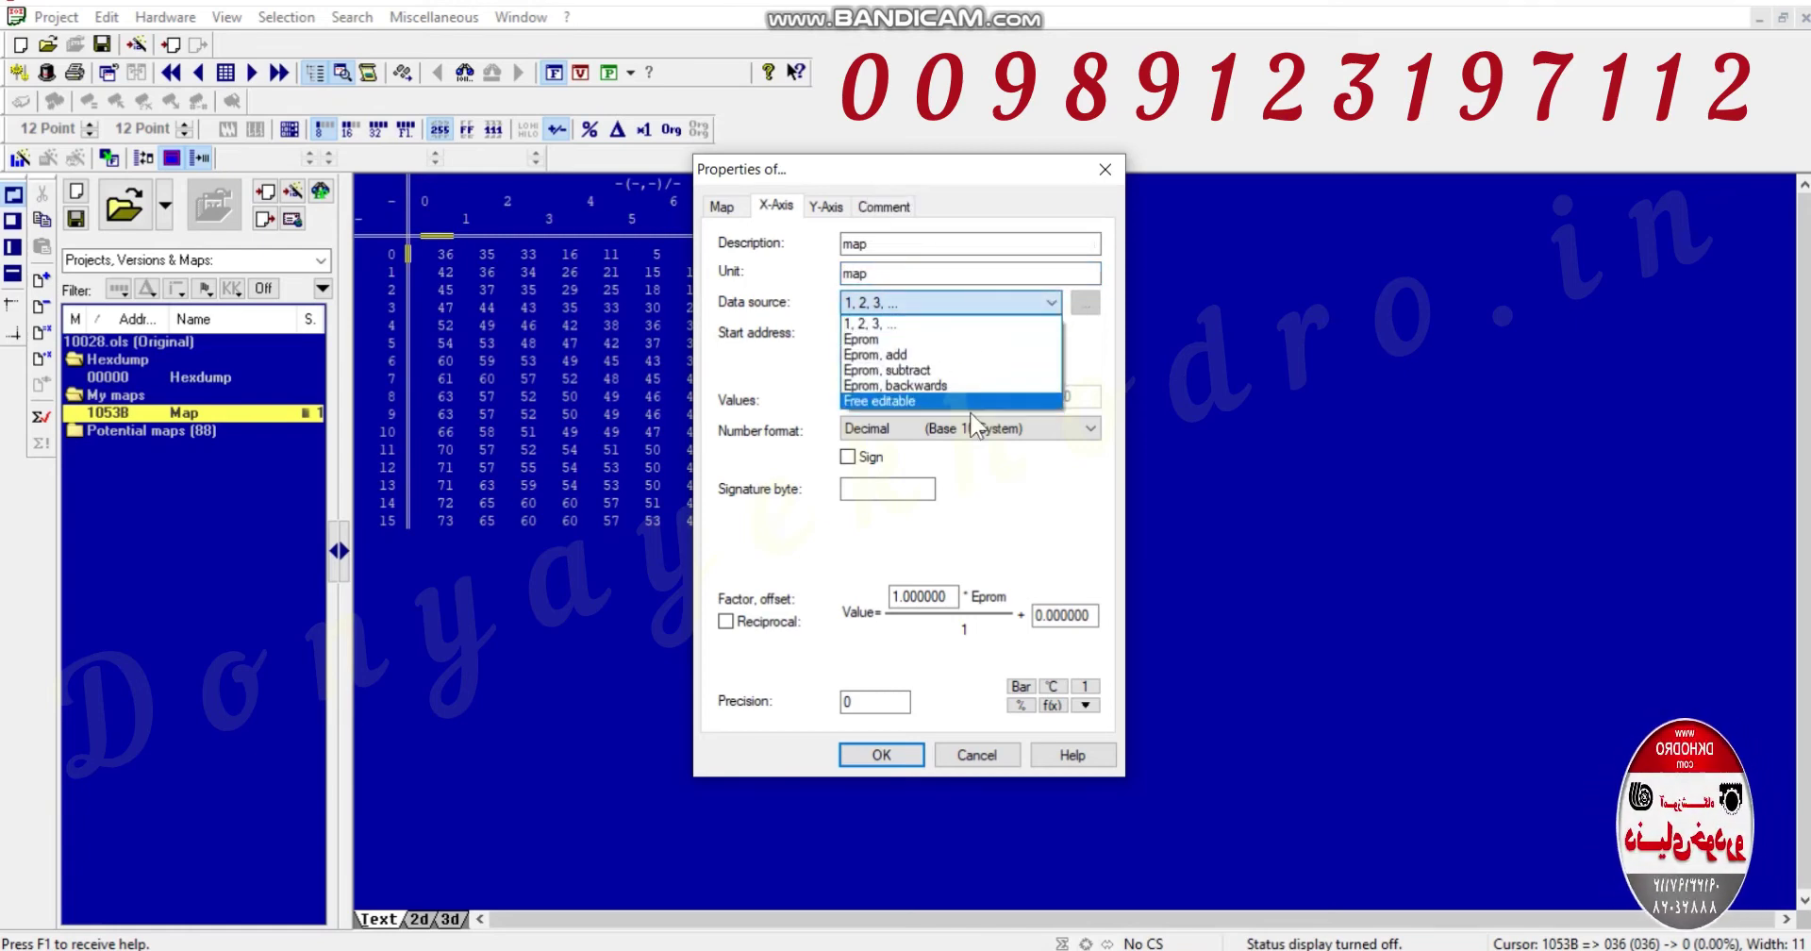
{"action": "left_click", "coordinate": [1075, 340]}
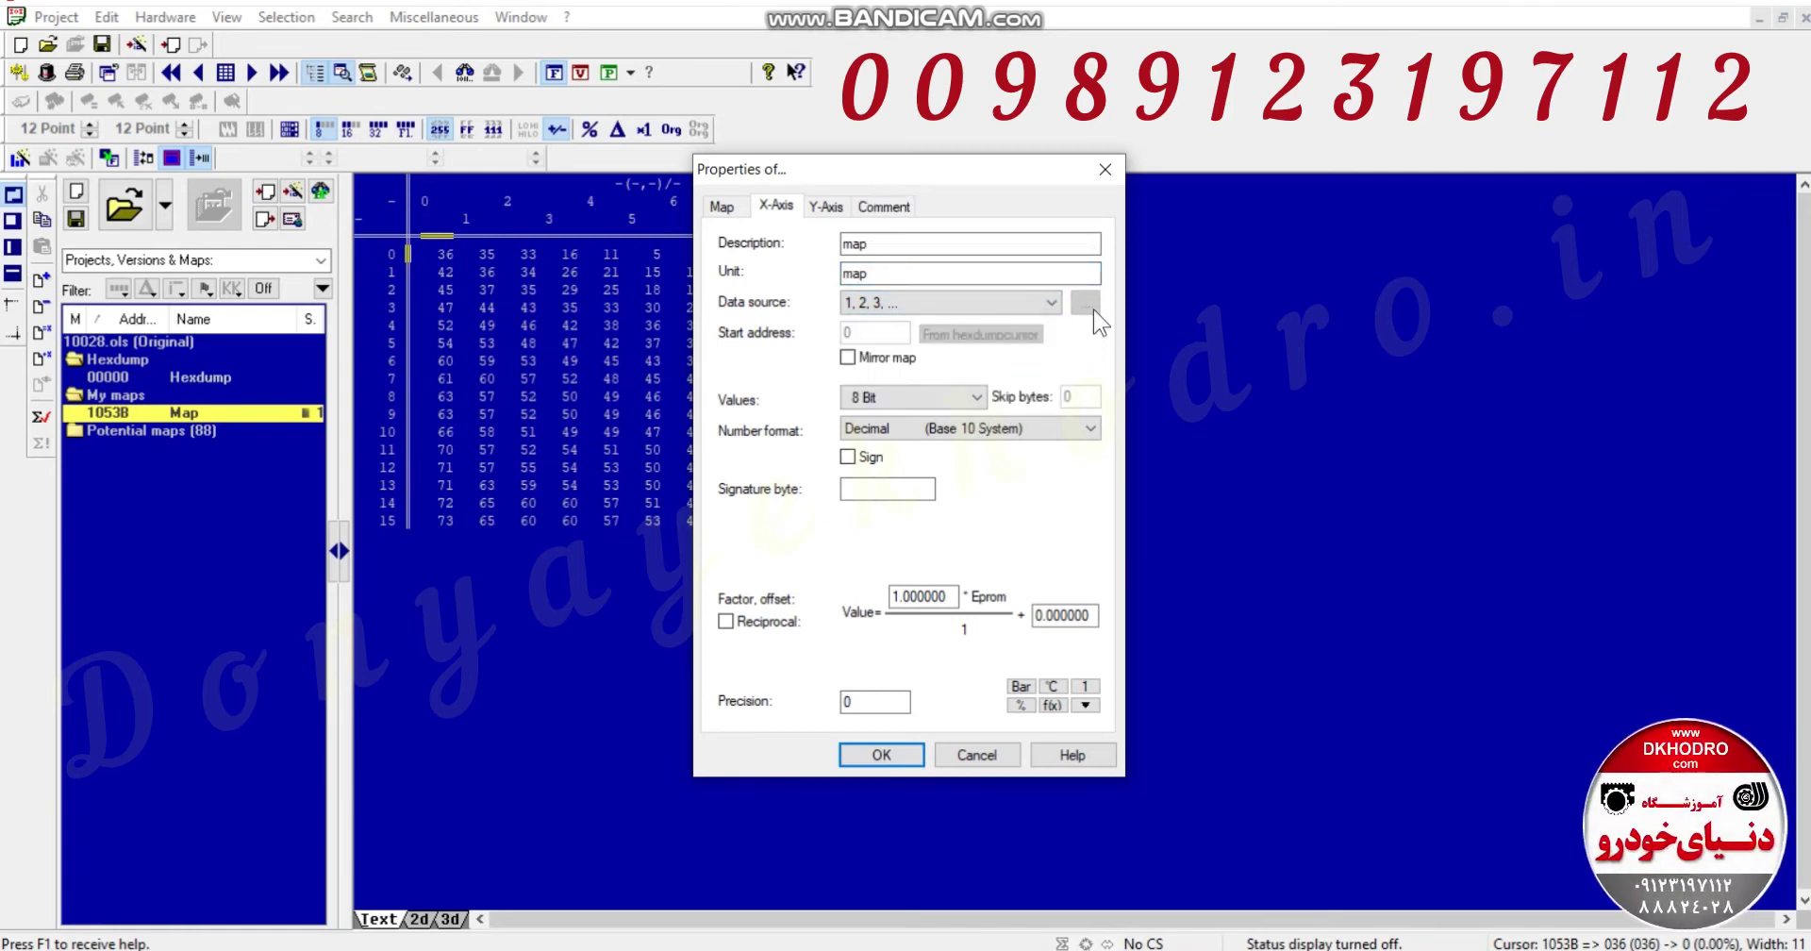
{"action": "left_click", "coordinate": [1055, 303]}
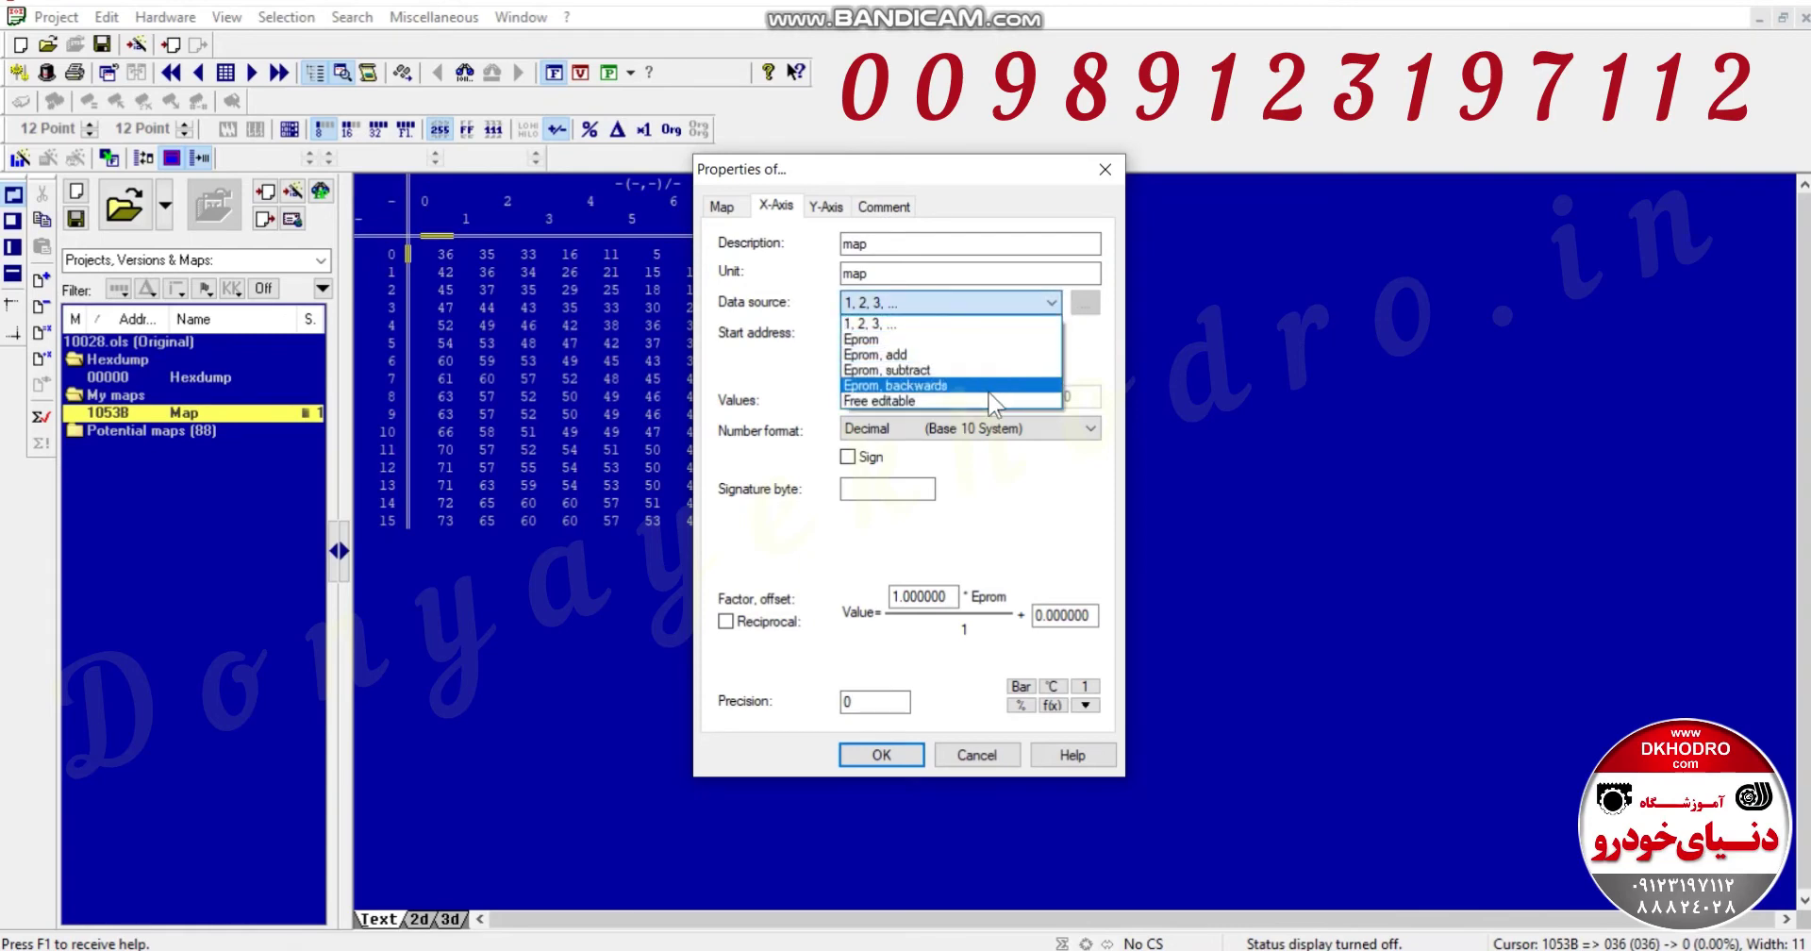
{"action": "left_click", "coordinate": [990, 401]}
Fill the X-axis values linearly from 0 to 100, then show the Y-axis settings.
{"action": "left_click", "coordinate": [1083, 304]}
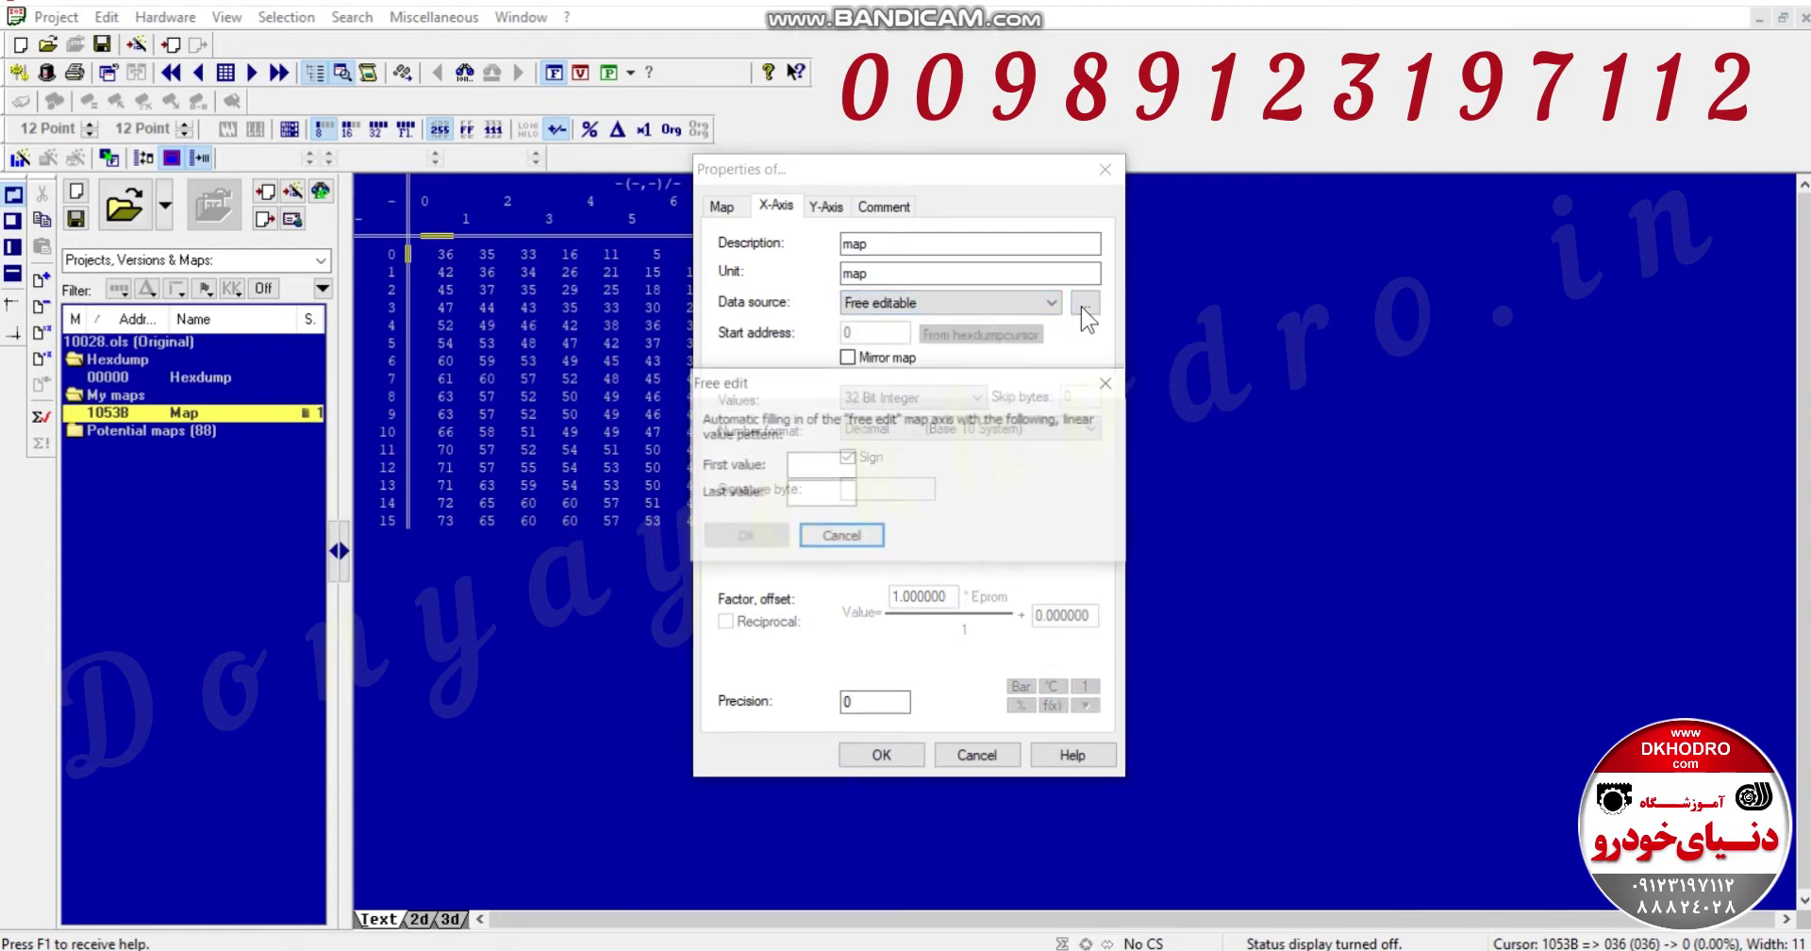
{"action": "left_click", "coordinate": [830, 464]}
{"action": "type", "text": "0"}
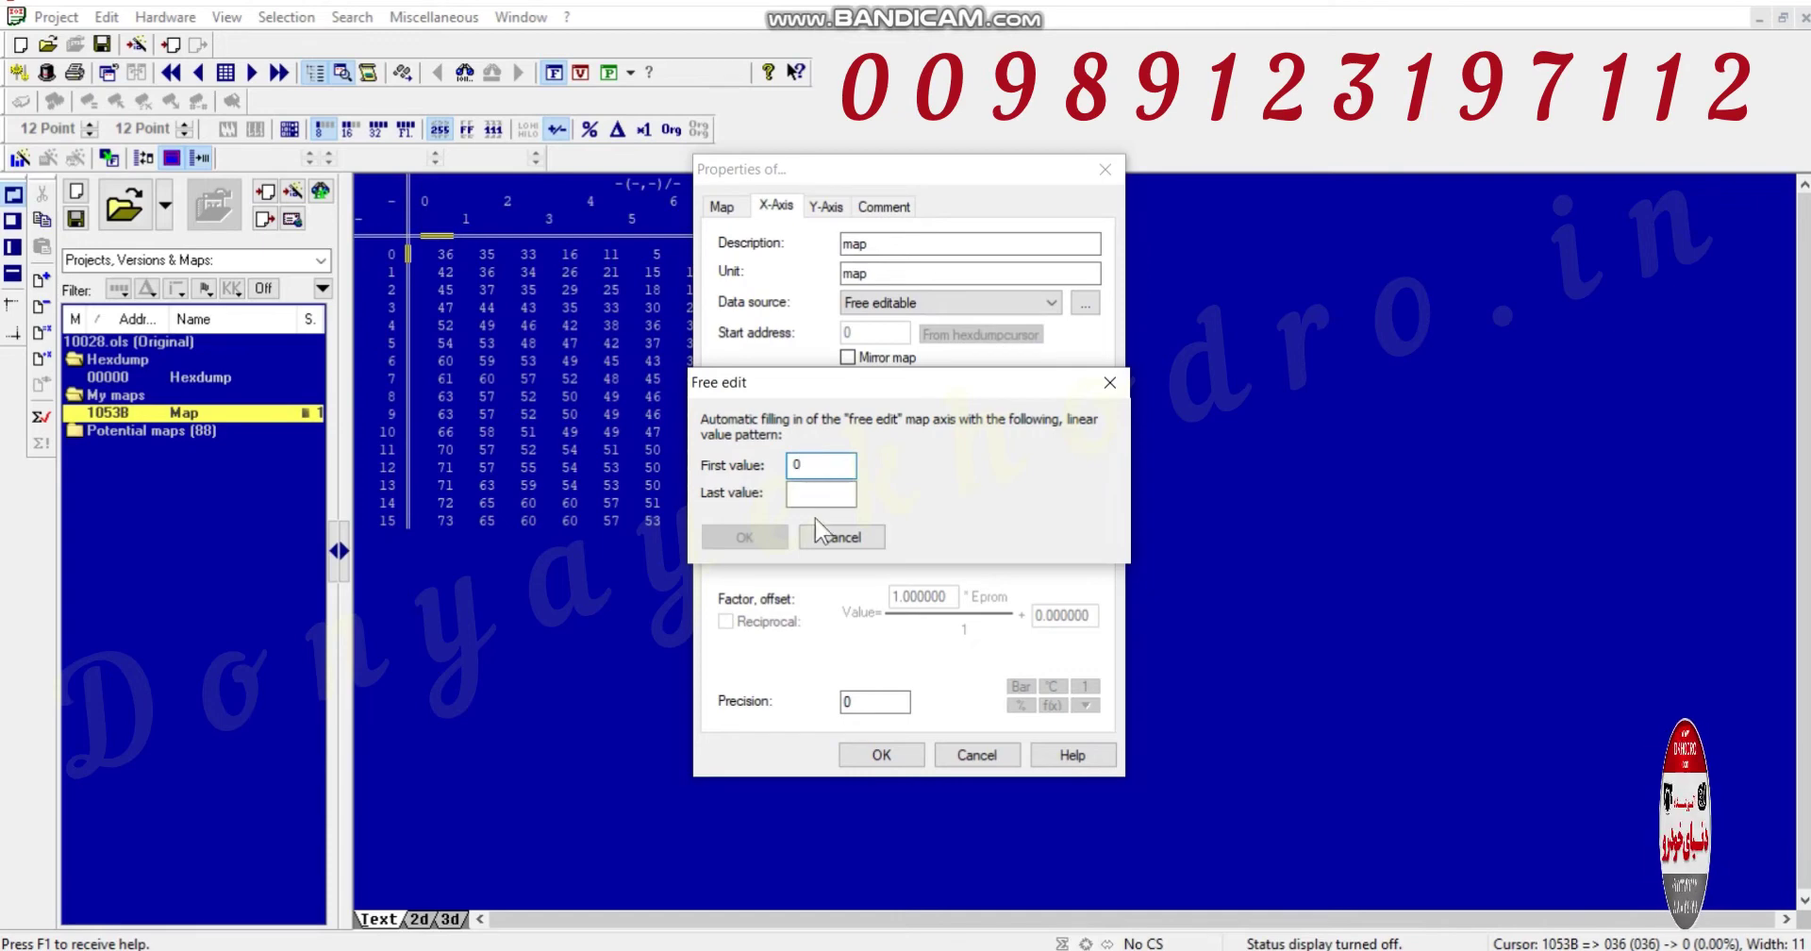
{"action": "left_click", "coordinate": [817, 495]}
{"action": "type", "text": "1"}
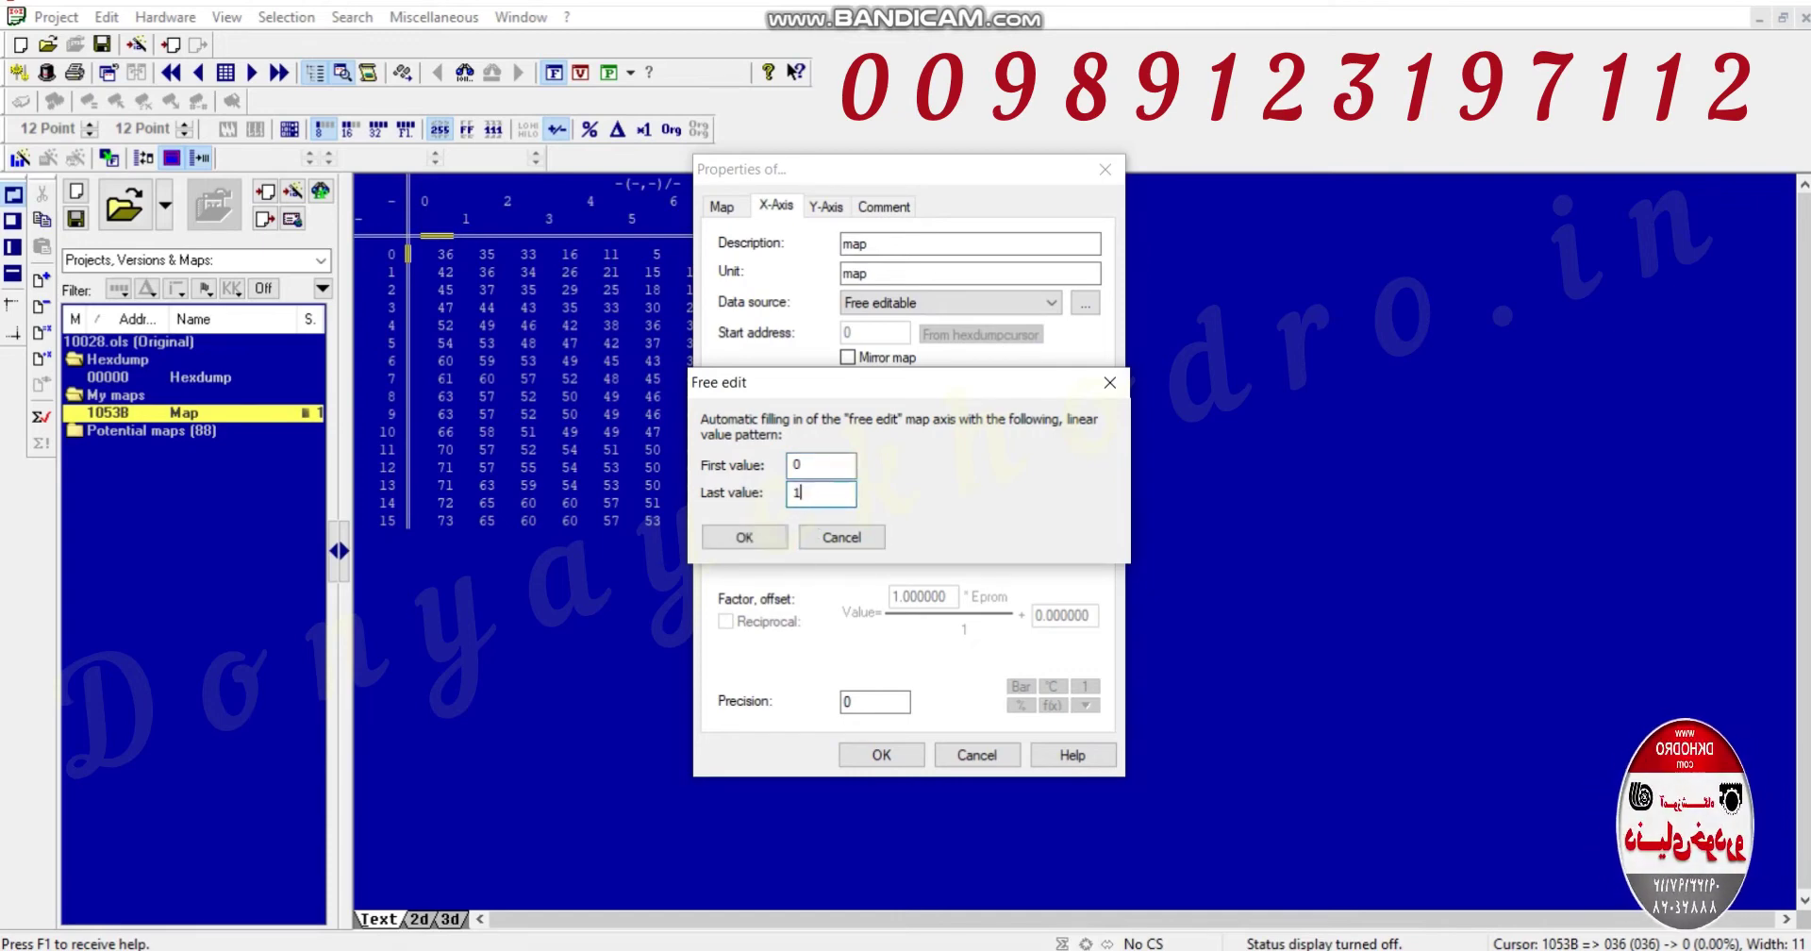
{"action": "type", "text": "00"}
{"action": "left_click", "coordinate": [753, 536]}
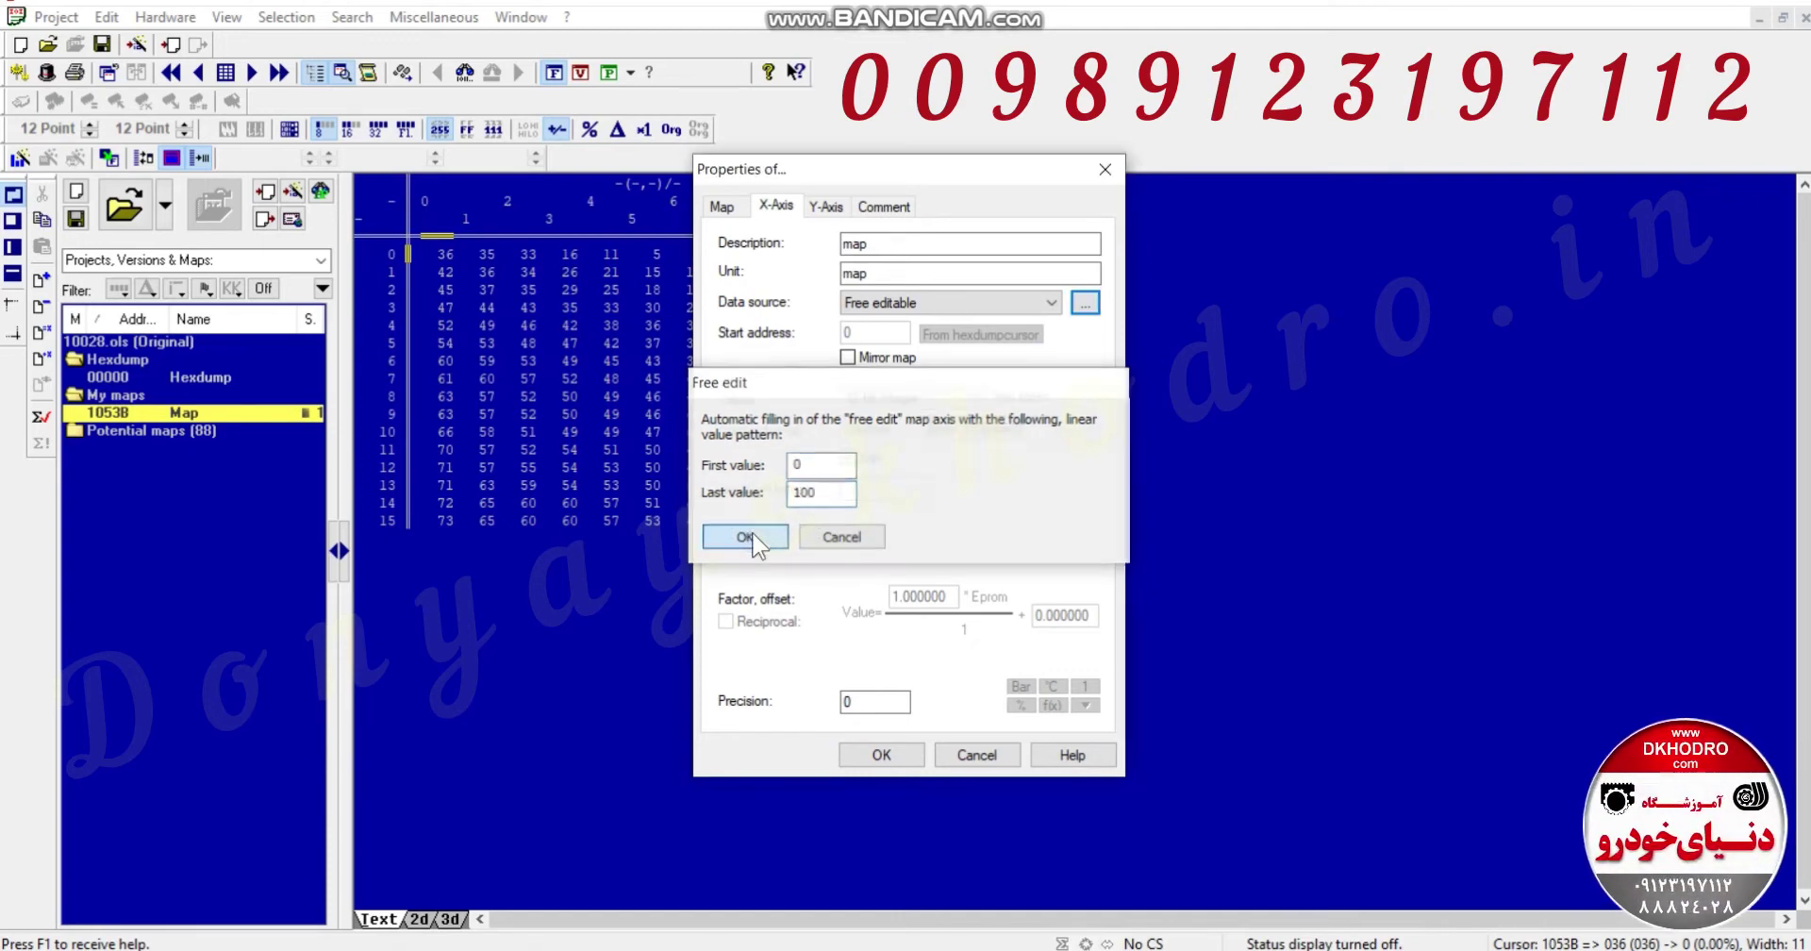
{"action": "left_click", "coordinate": [827, 208]}
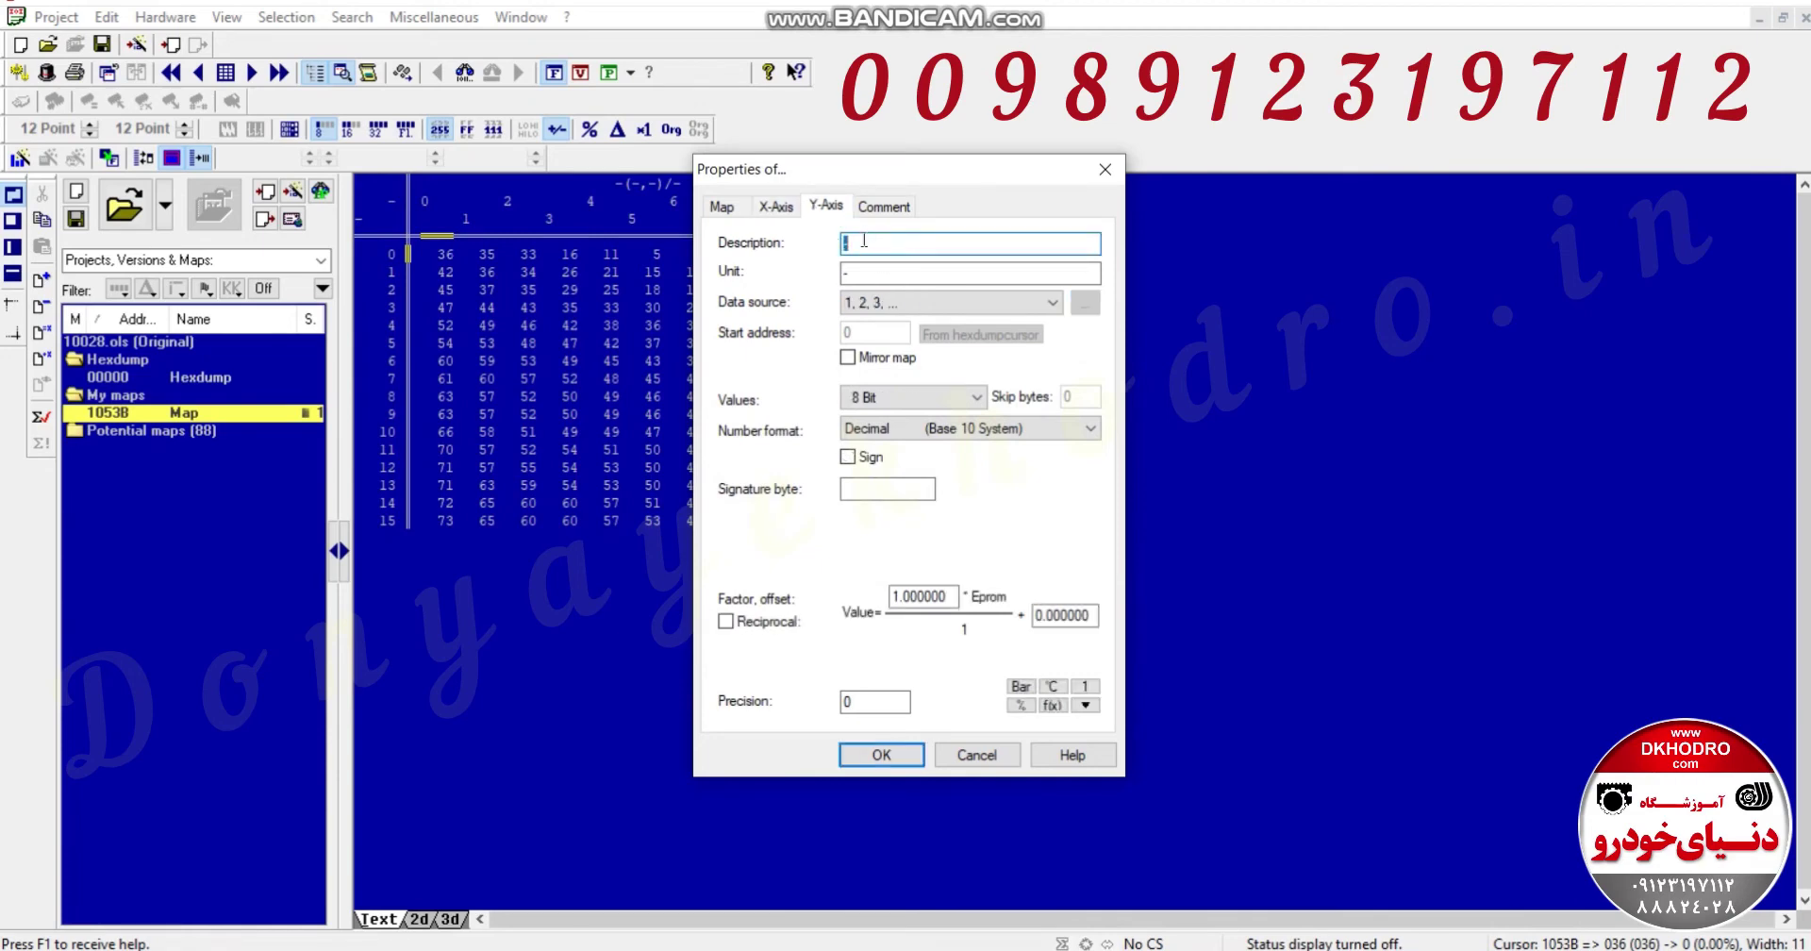
Give the Y axis description and unit rpm, Free editable, filled linearly from 400 to 6500.
{"action": "type", "text": "rp"}
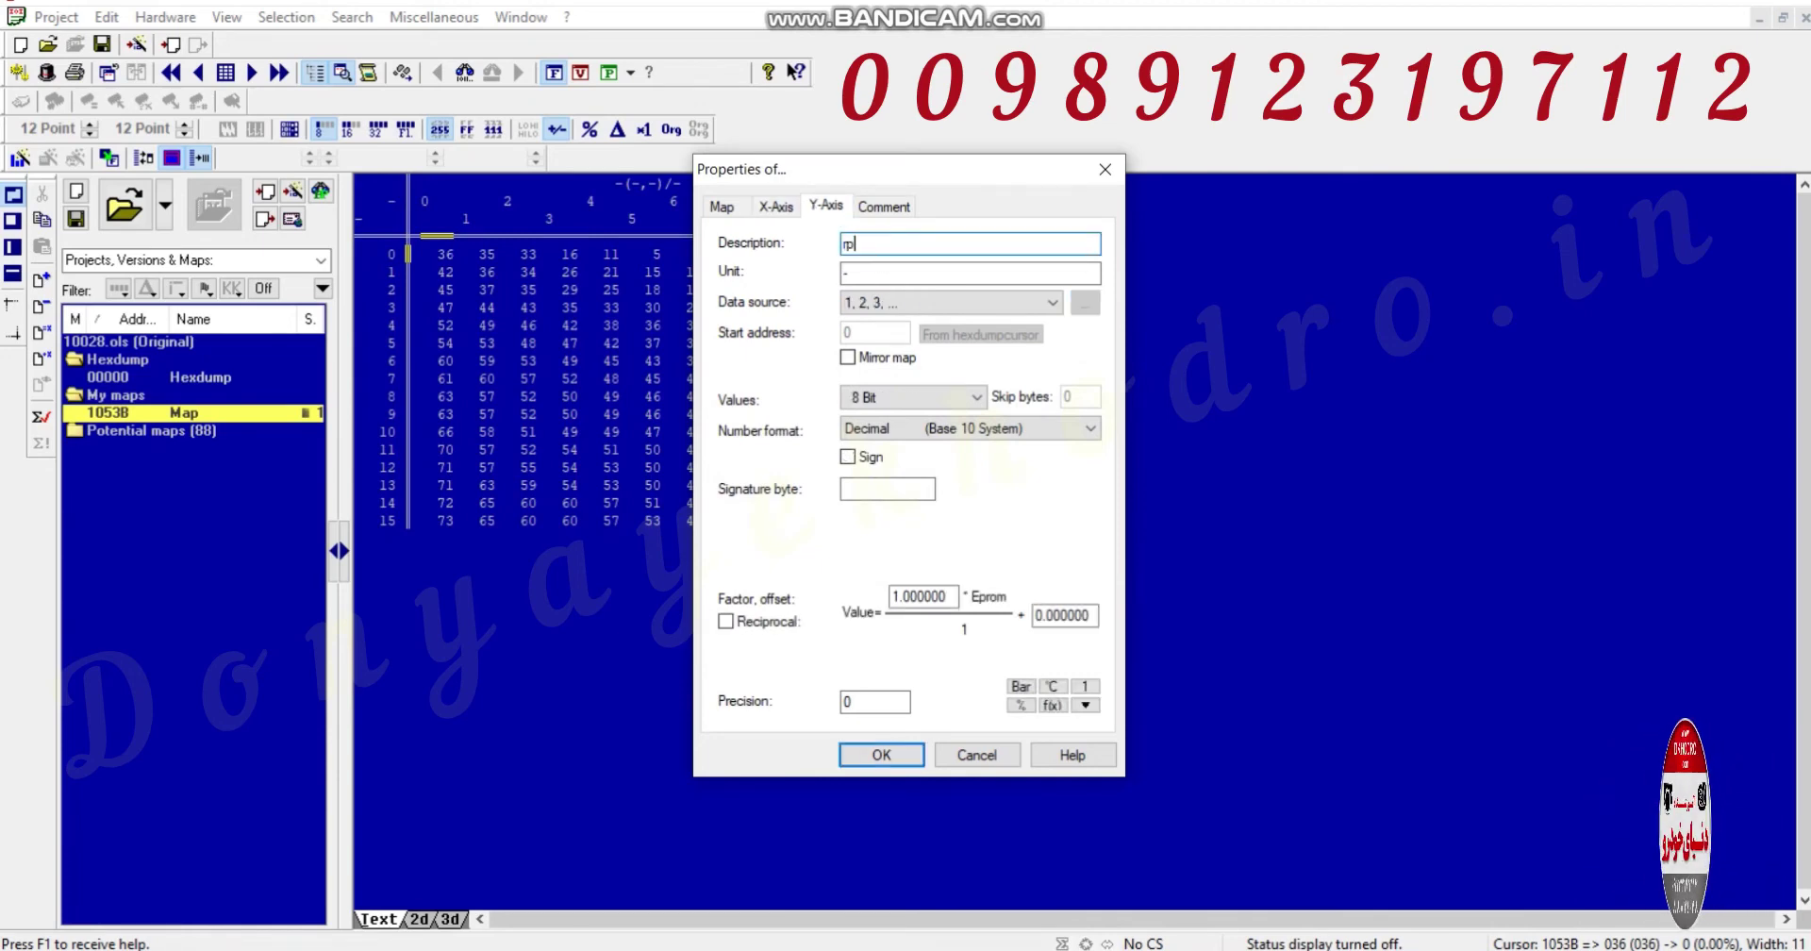
{"action": "type", "text": "m"}
{"action": "left_click", "coordinate": [857, 270]}
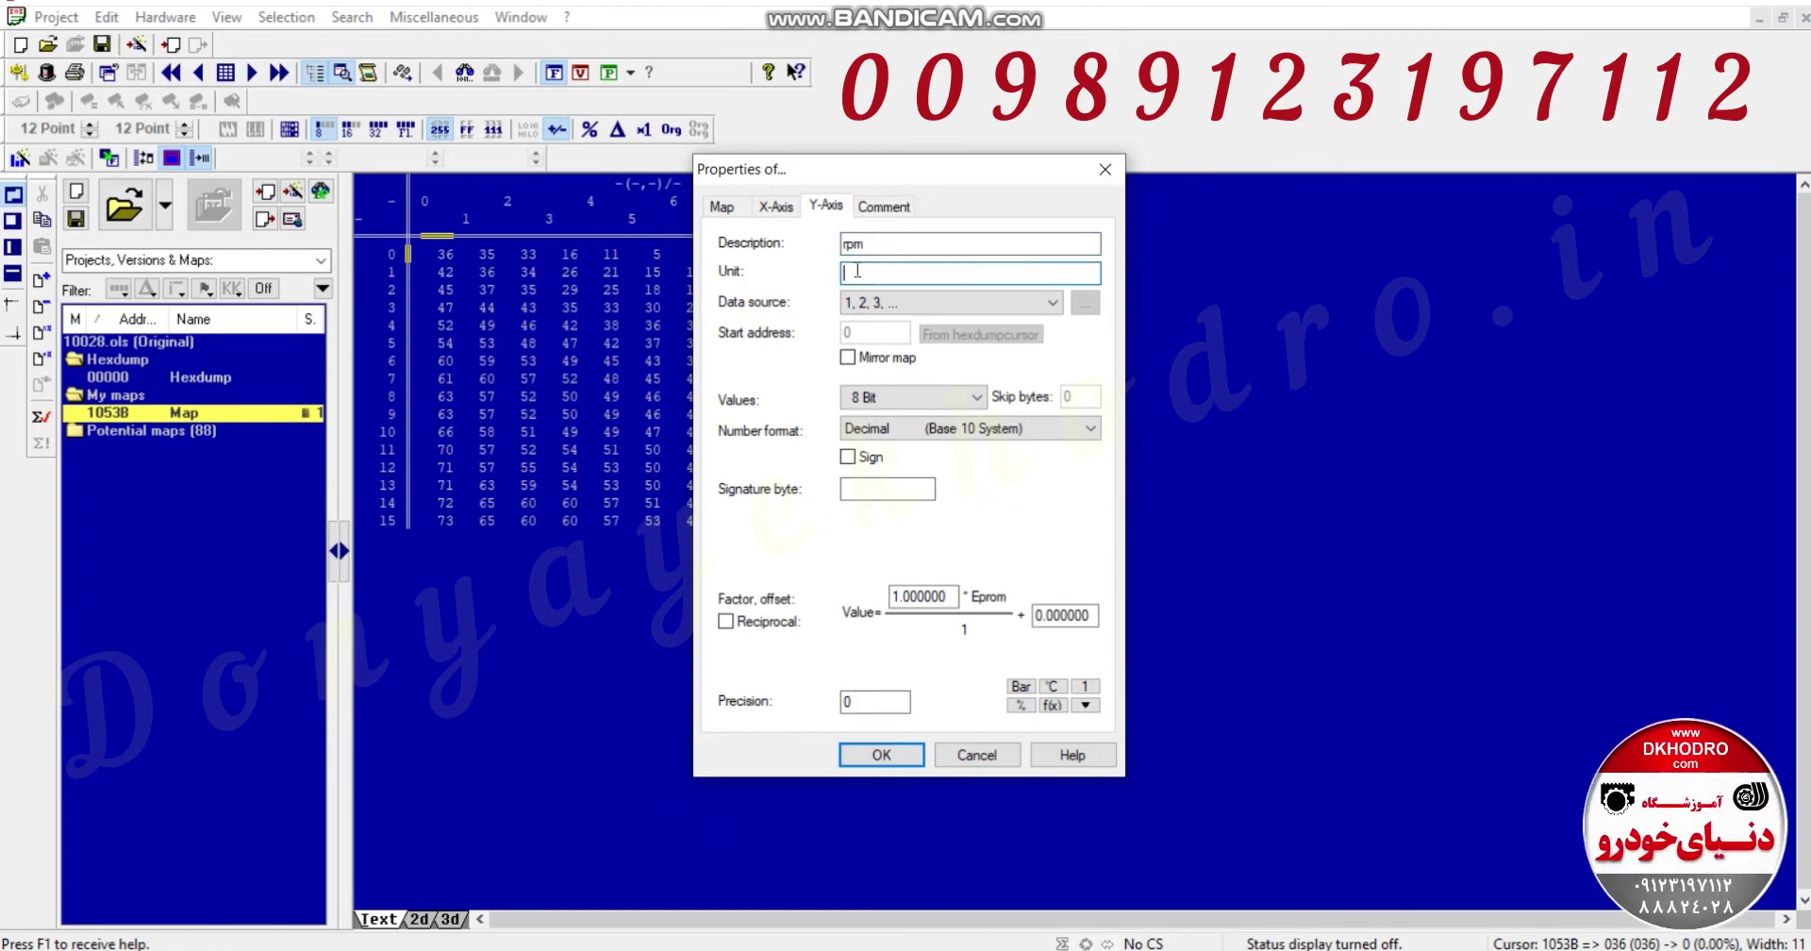
{"action": "type", "text": "rp"}
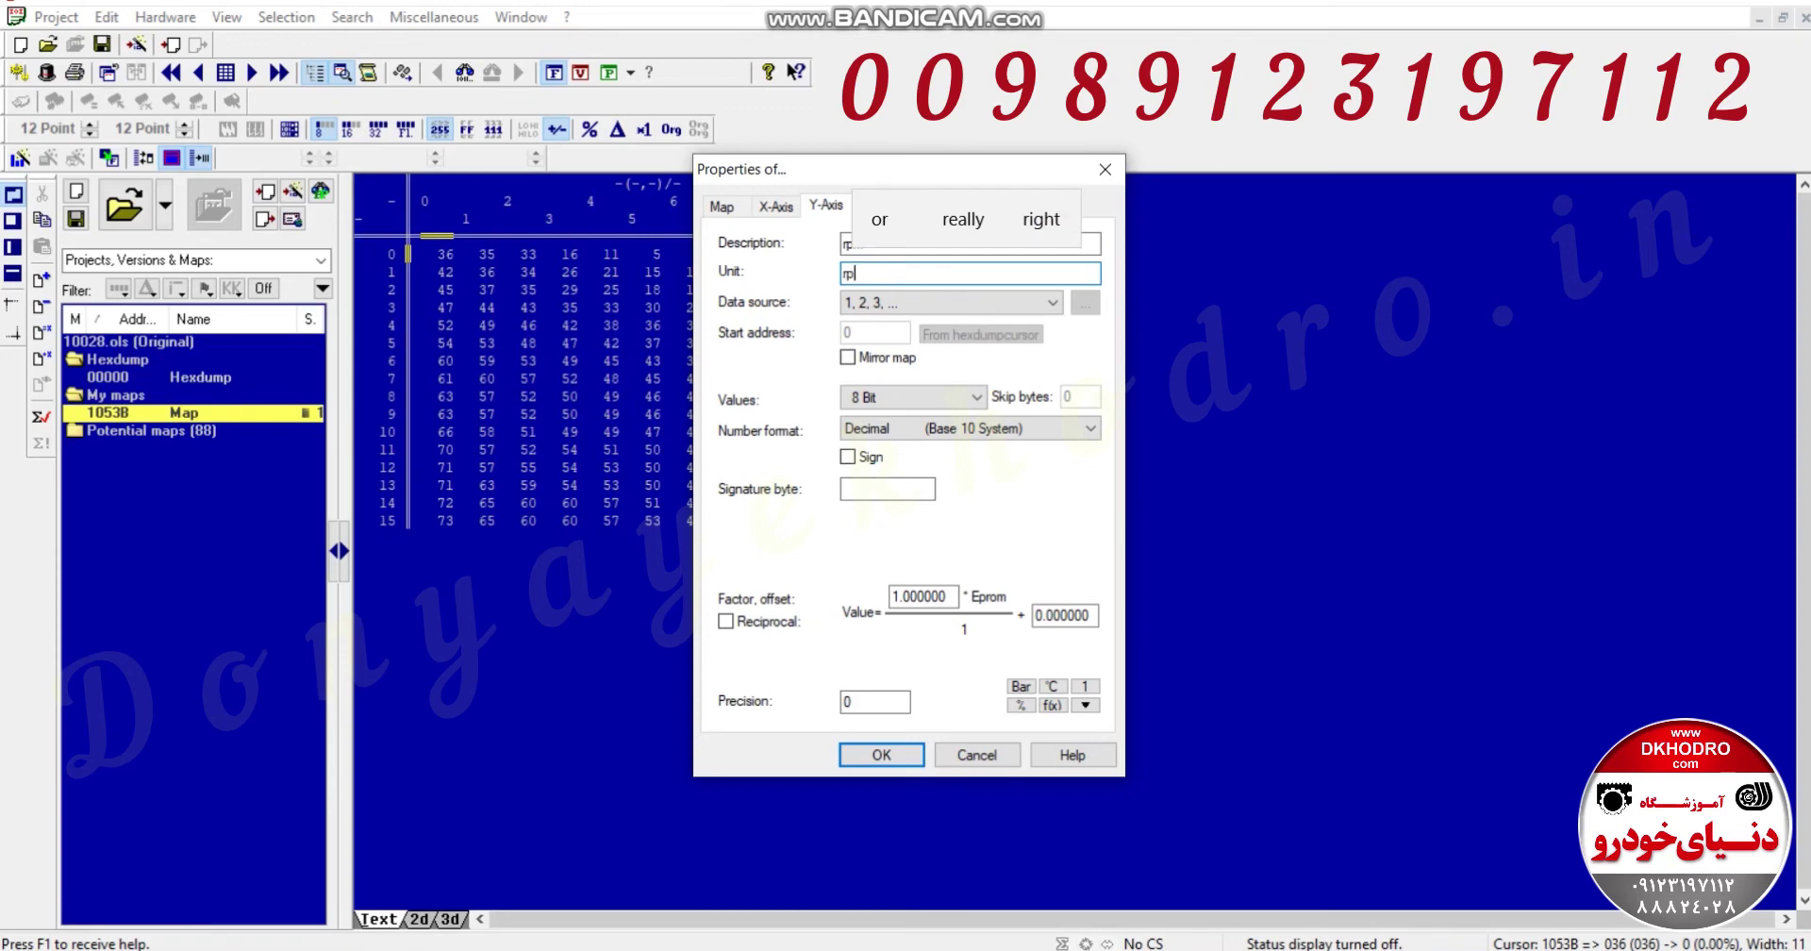
{"action": "type", "text": "m"}
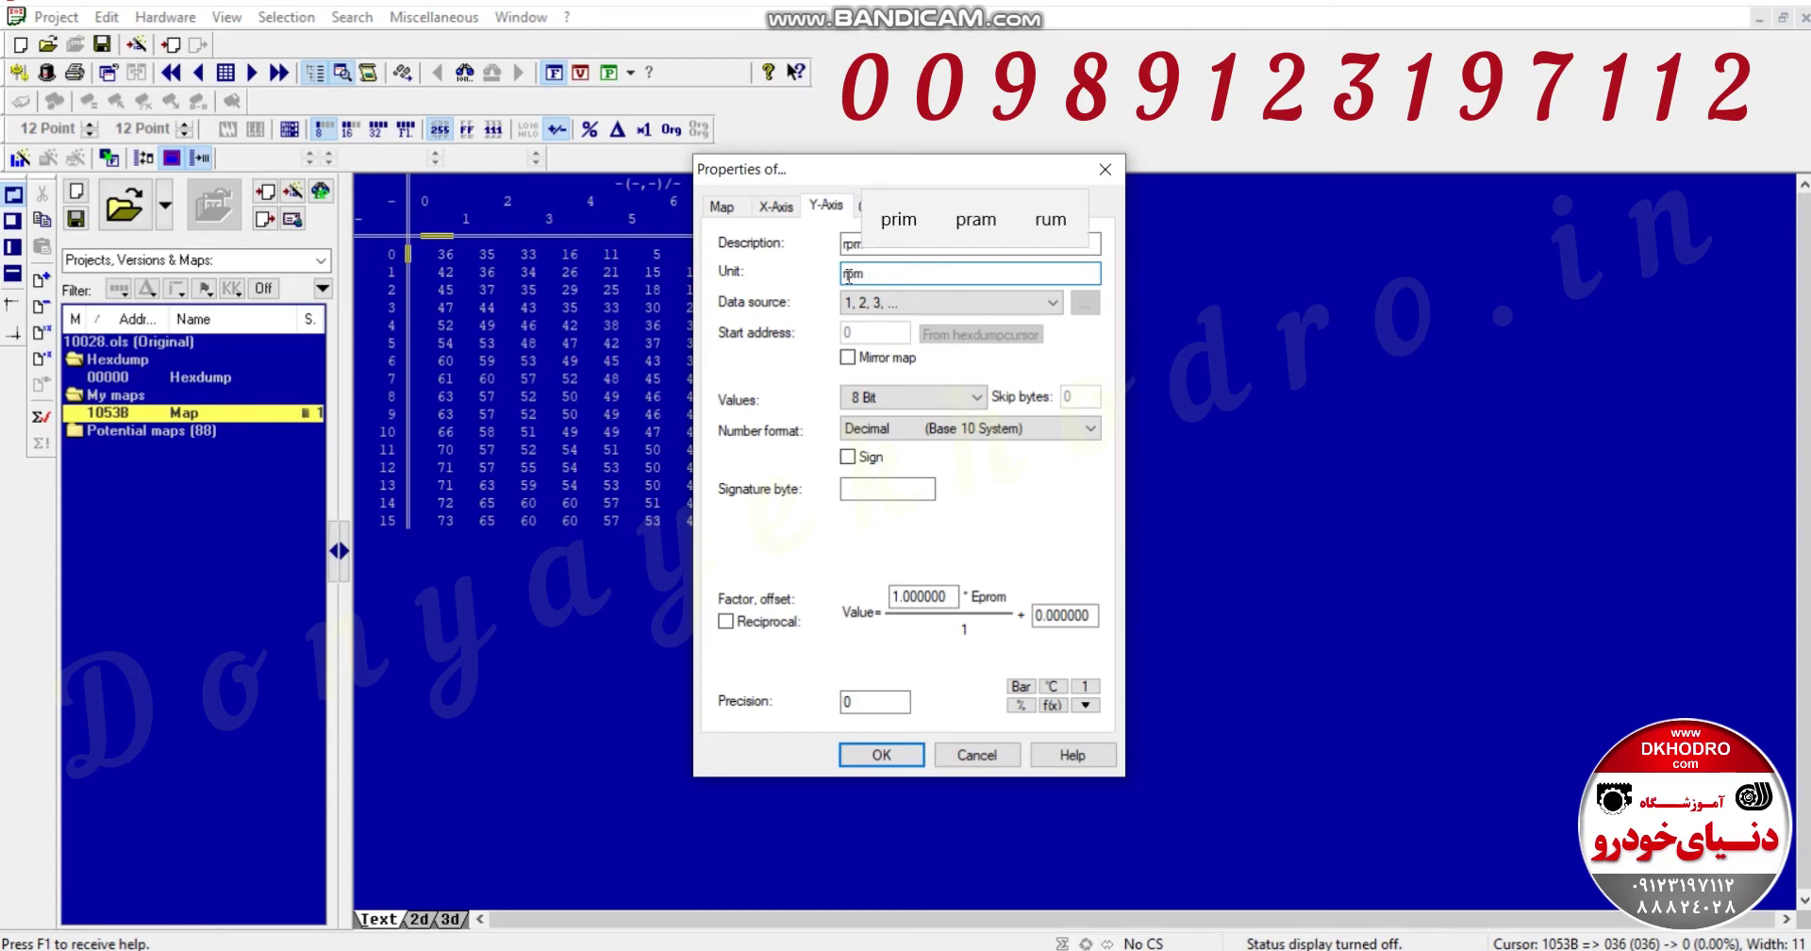
{"action": "left_click", "coordinate": [1050, 313]}
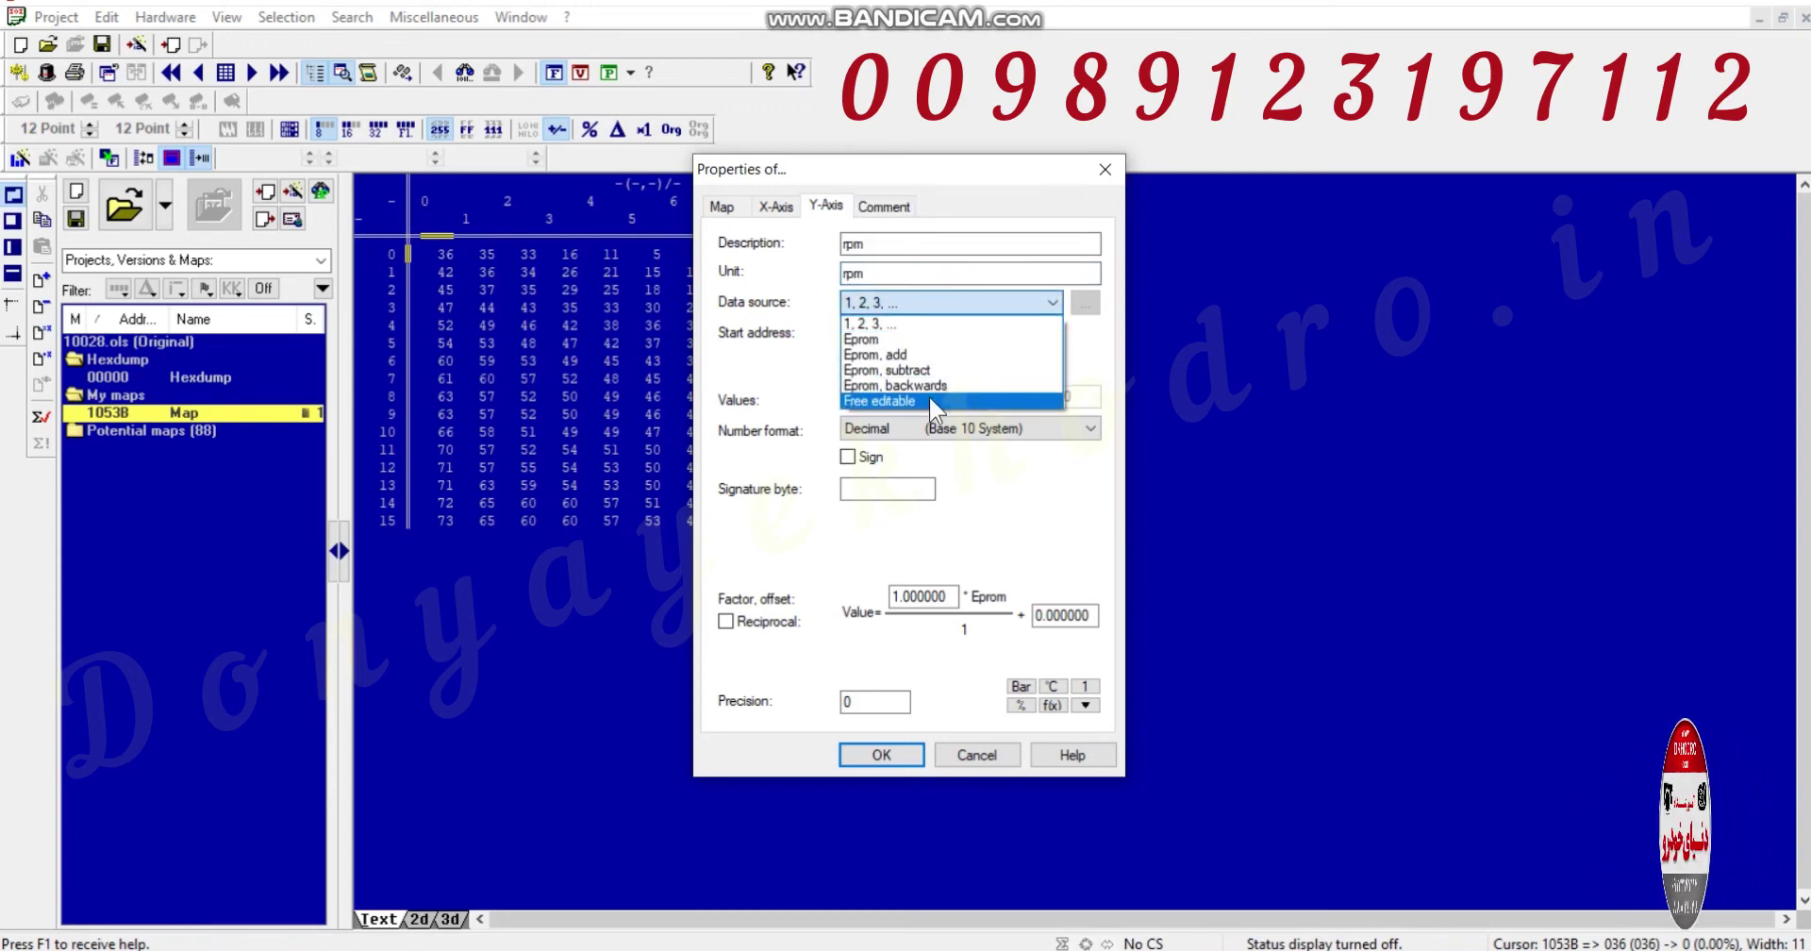
{"action": "left_click", "coordinate": [931, 398]}
{"action": "left_click", "coordinate": [1077, 303]}
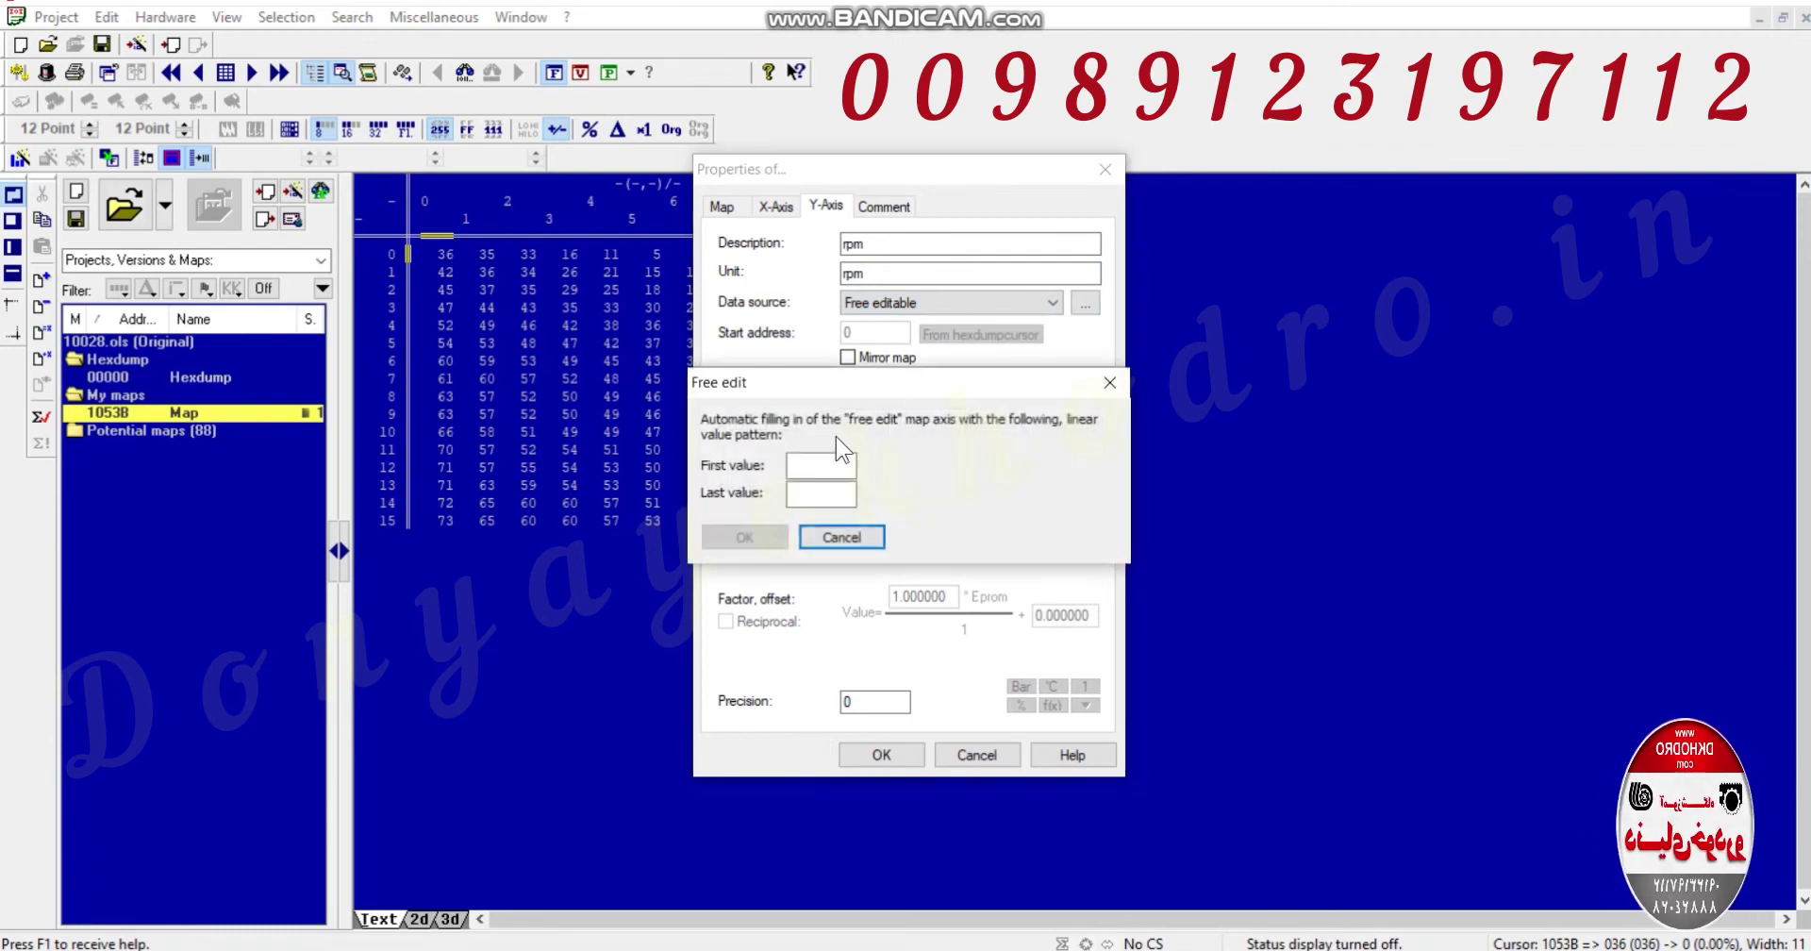
{"action": "type", "text": "400"}
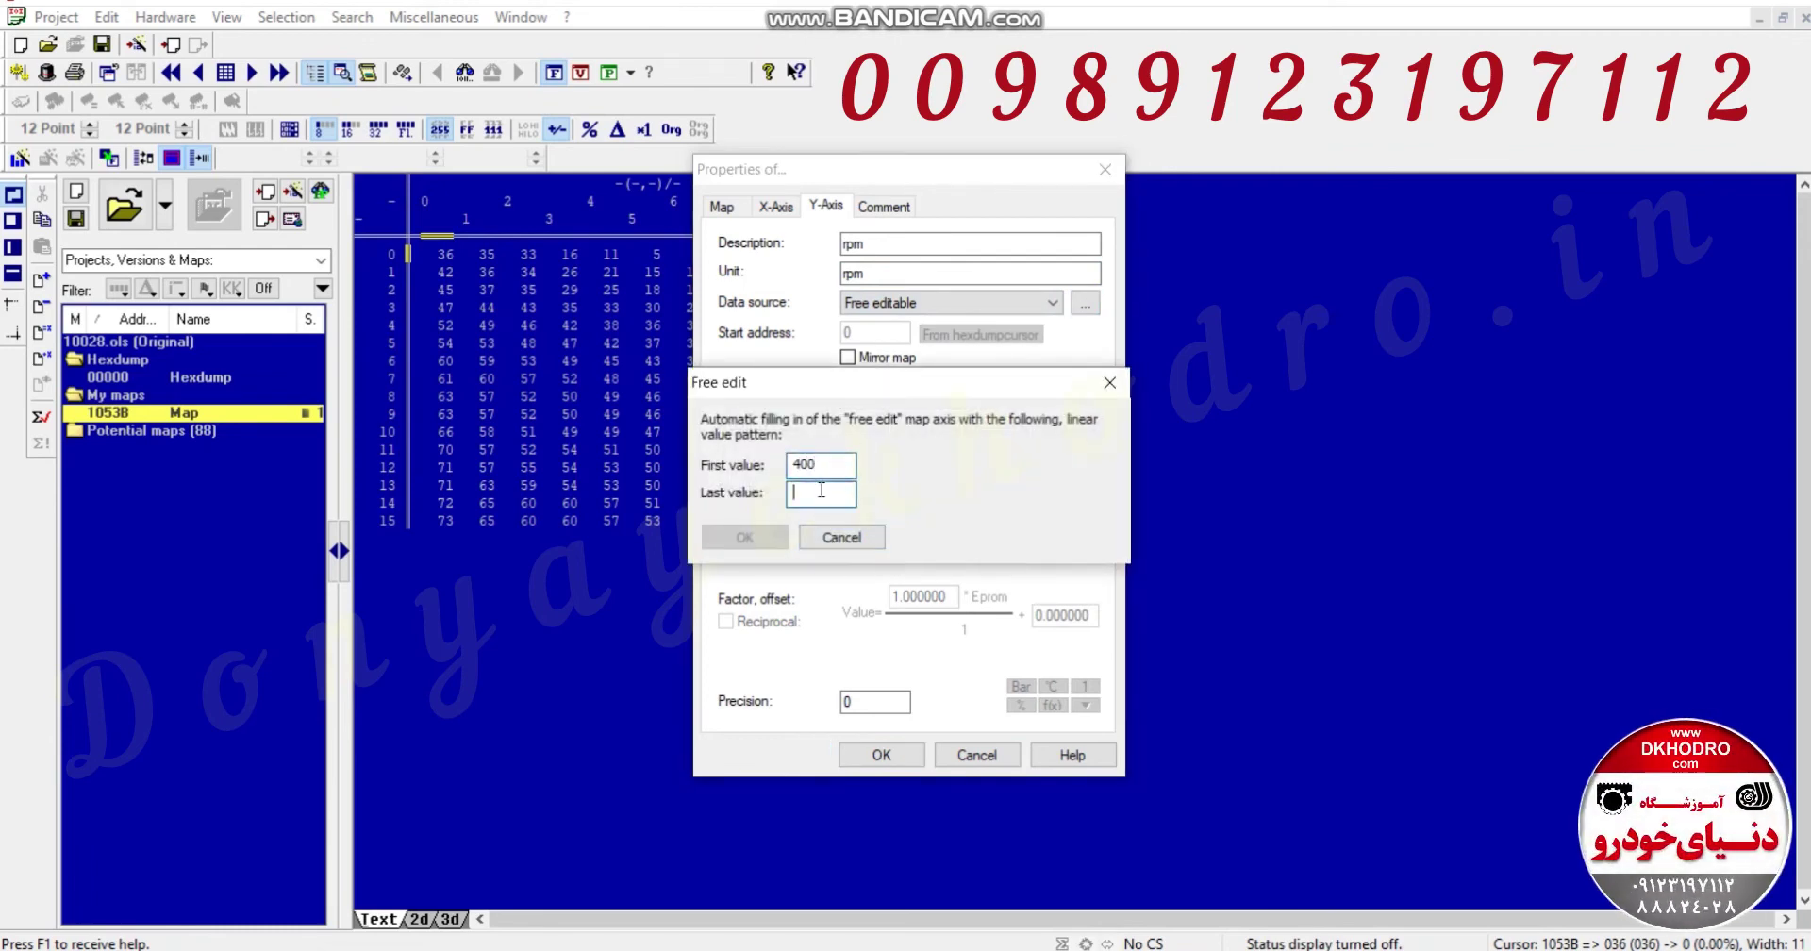
{"action": "type", "text": "500"}
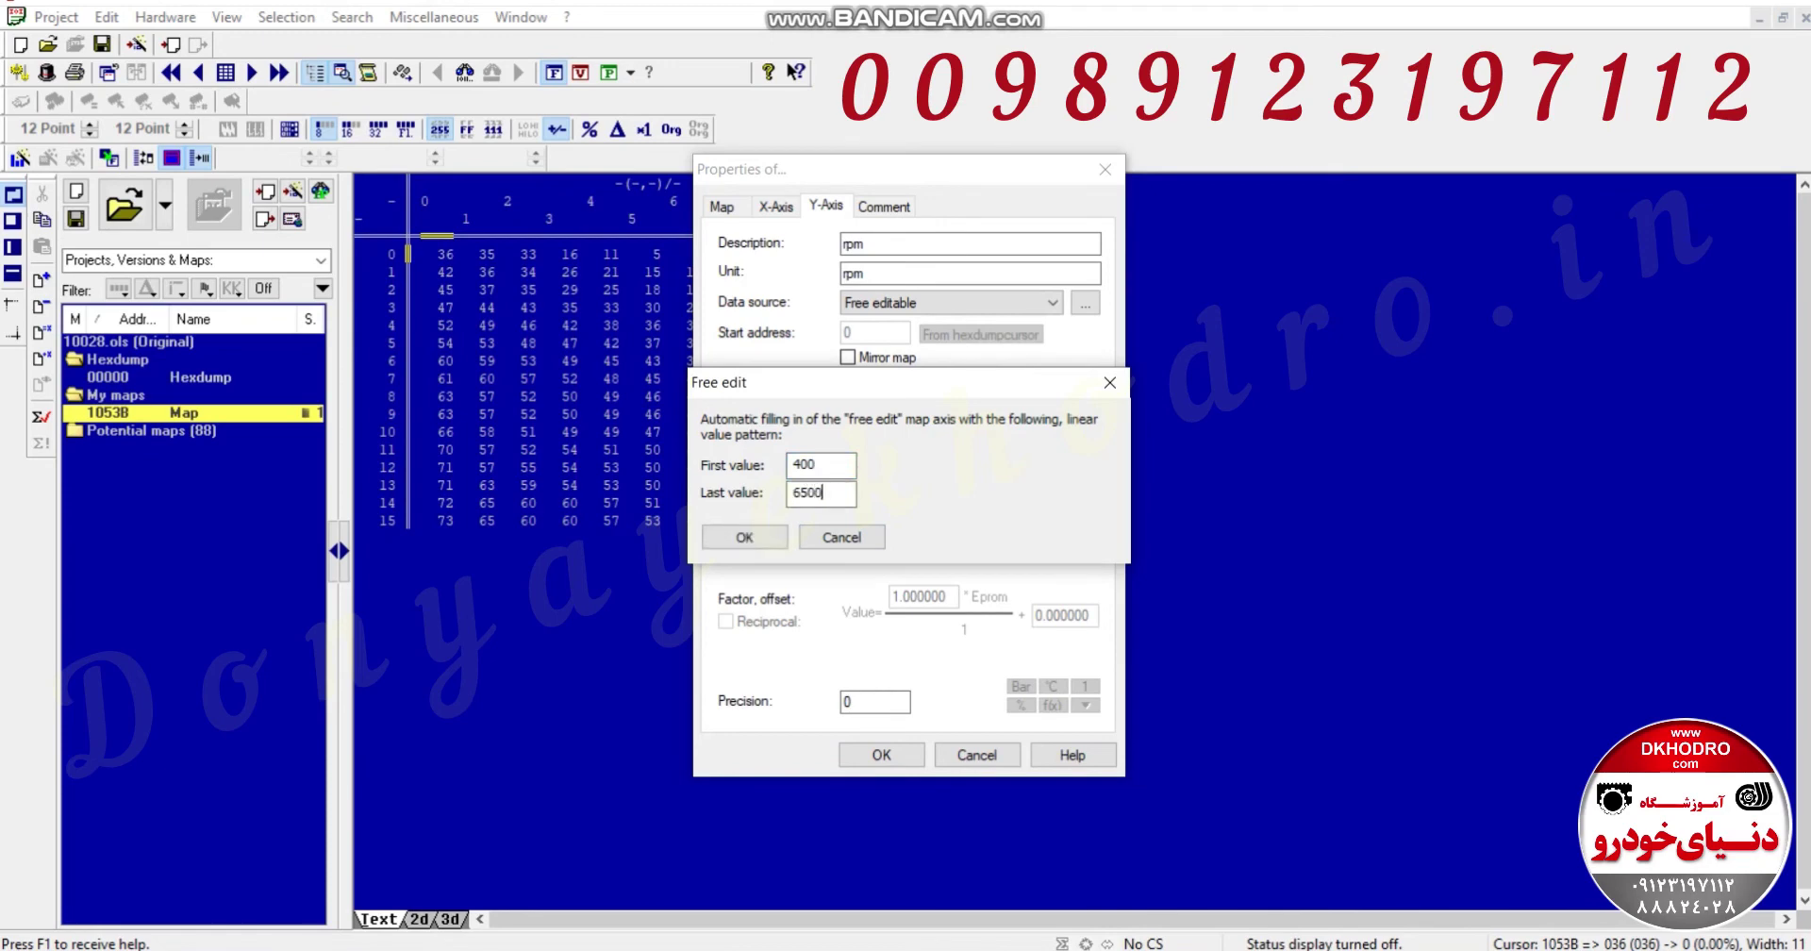
{"action": "left_click", "coordinate": [748, 536]}
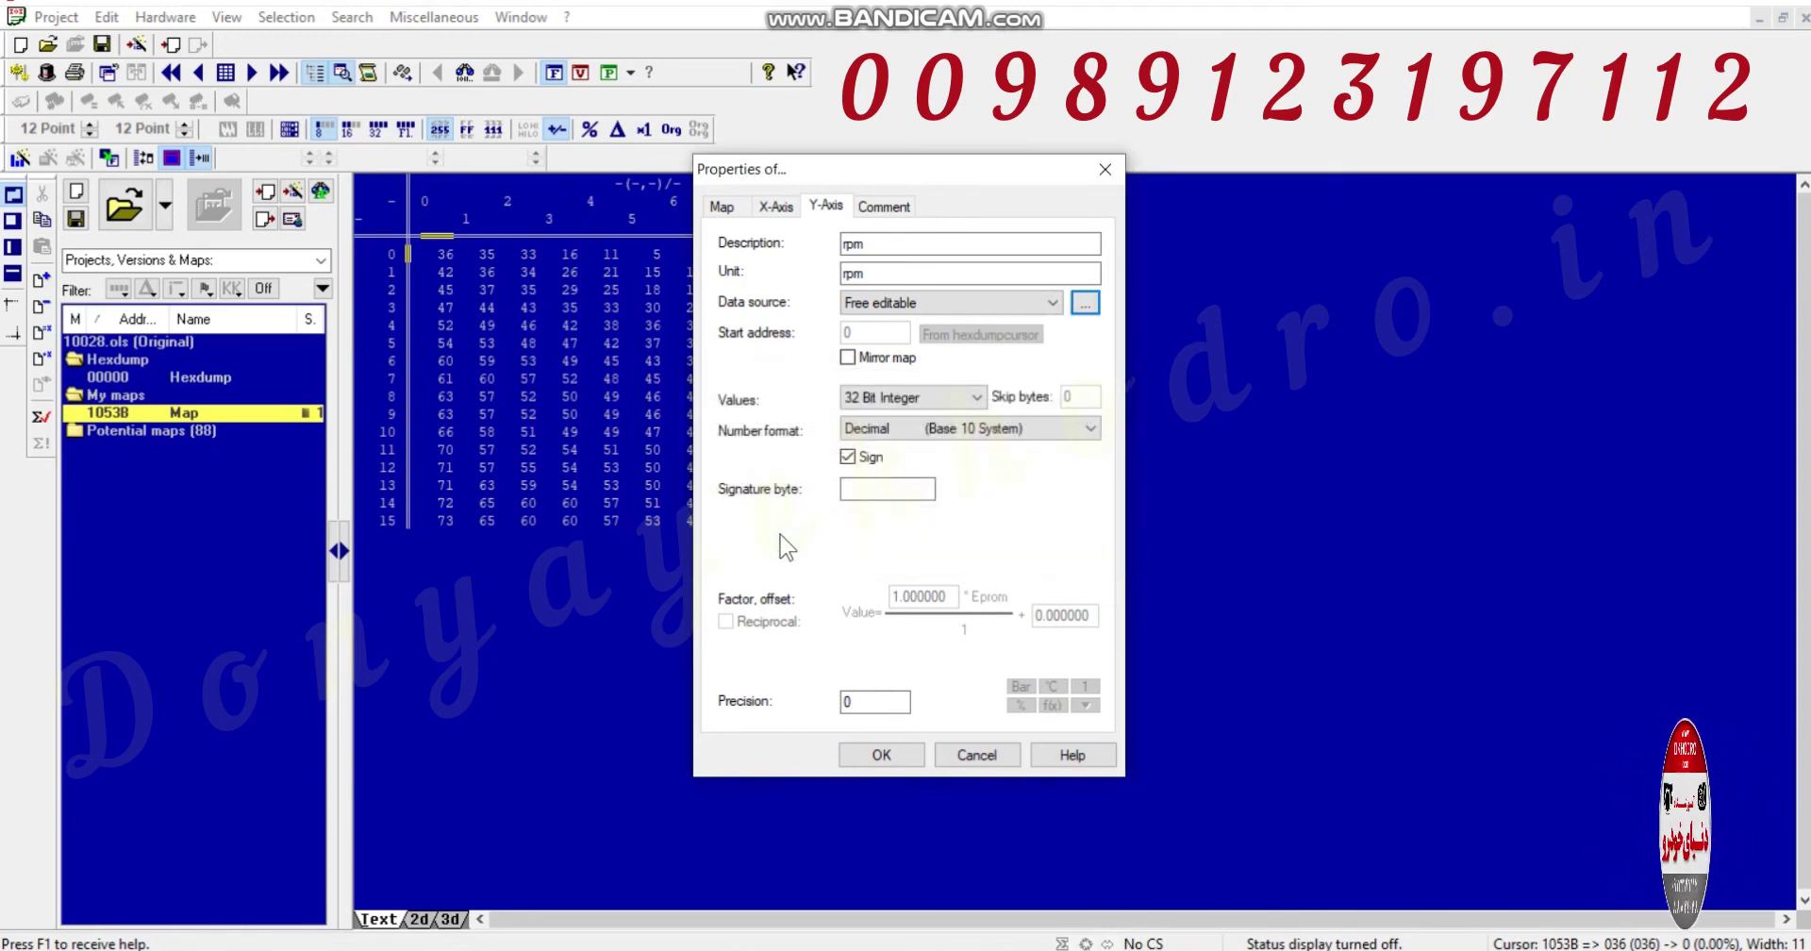
Apply the spark advance 1 properties, try and clear a cell selection, then choose rectangular block selection.
{"action": "left_click", "coordinate": [865, 754]}
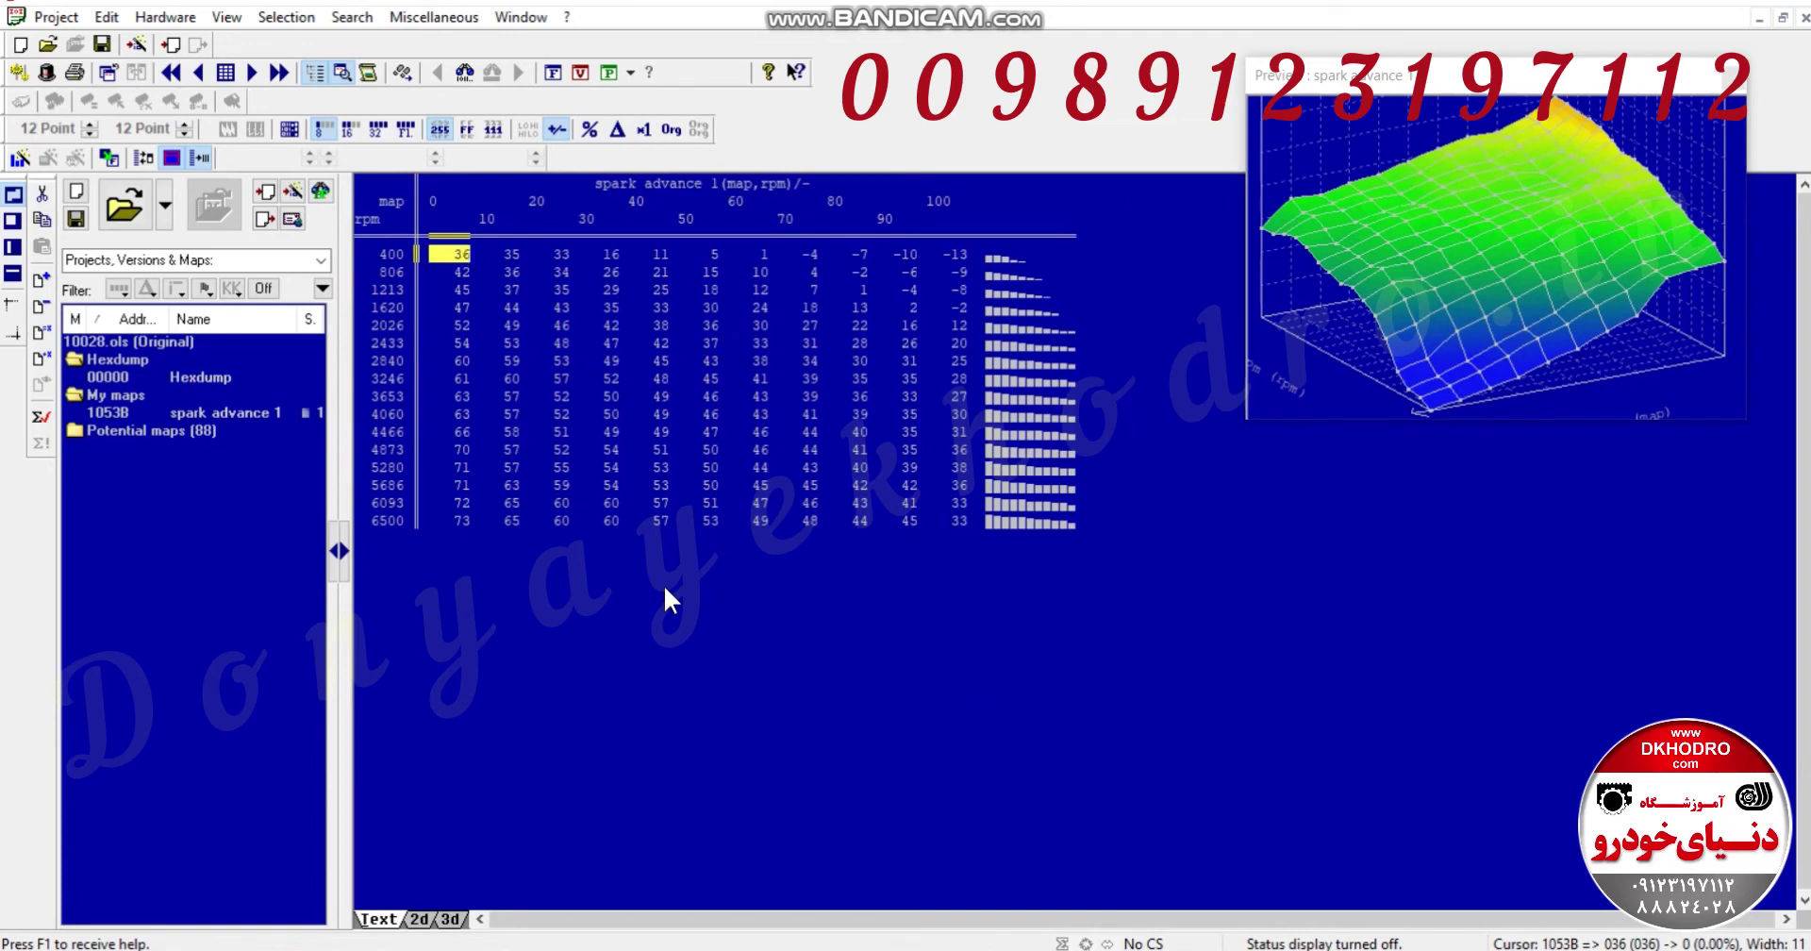
{"action": "left_click_drag", "start_coordinate": [694, 371], "coordinate": [710, 485]}
{"action": "key", "text": "shift+Up"}
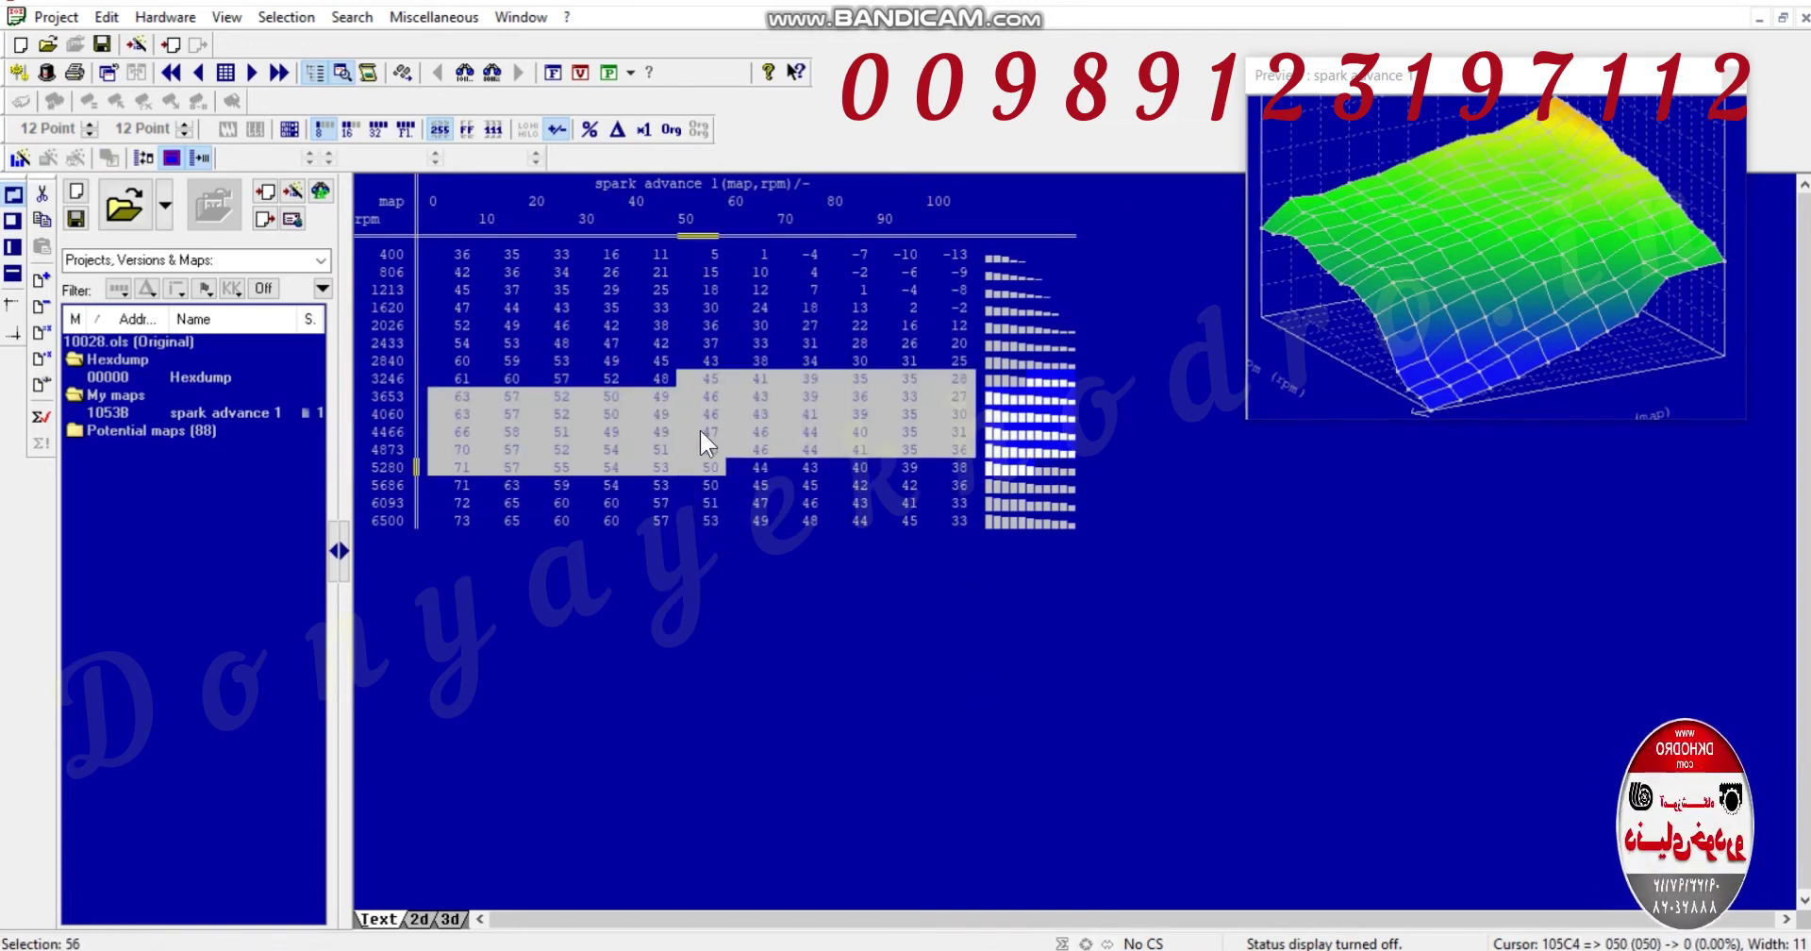
{"action": "key", "text": "Escape"}
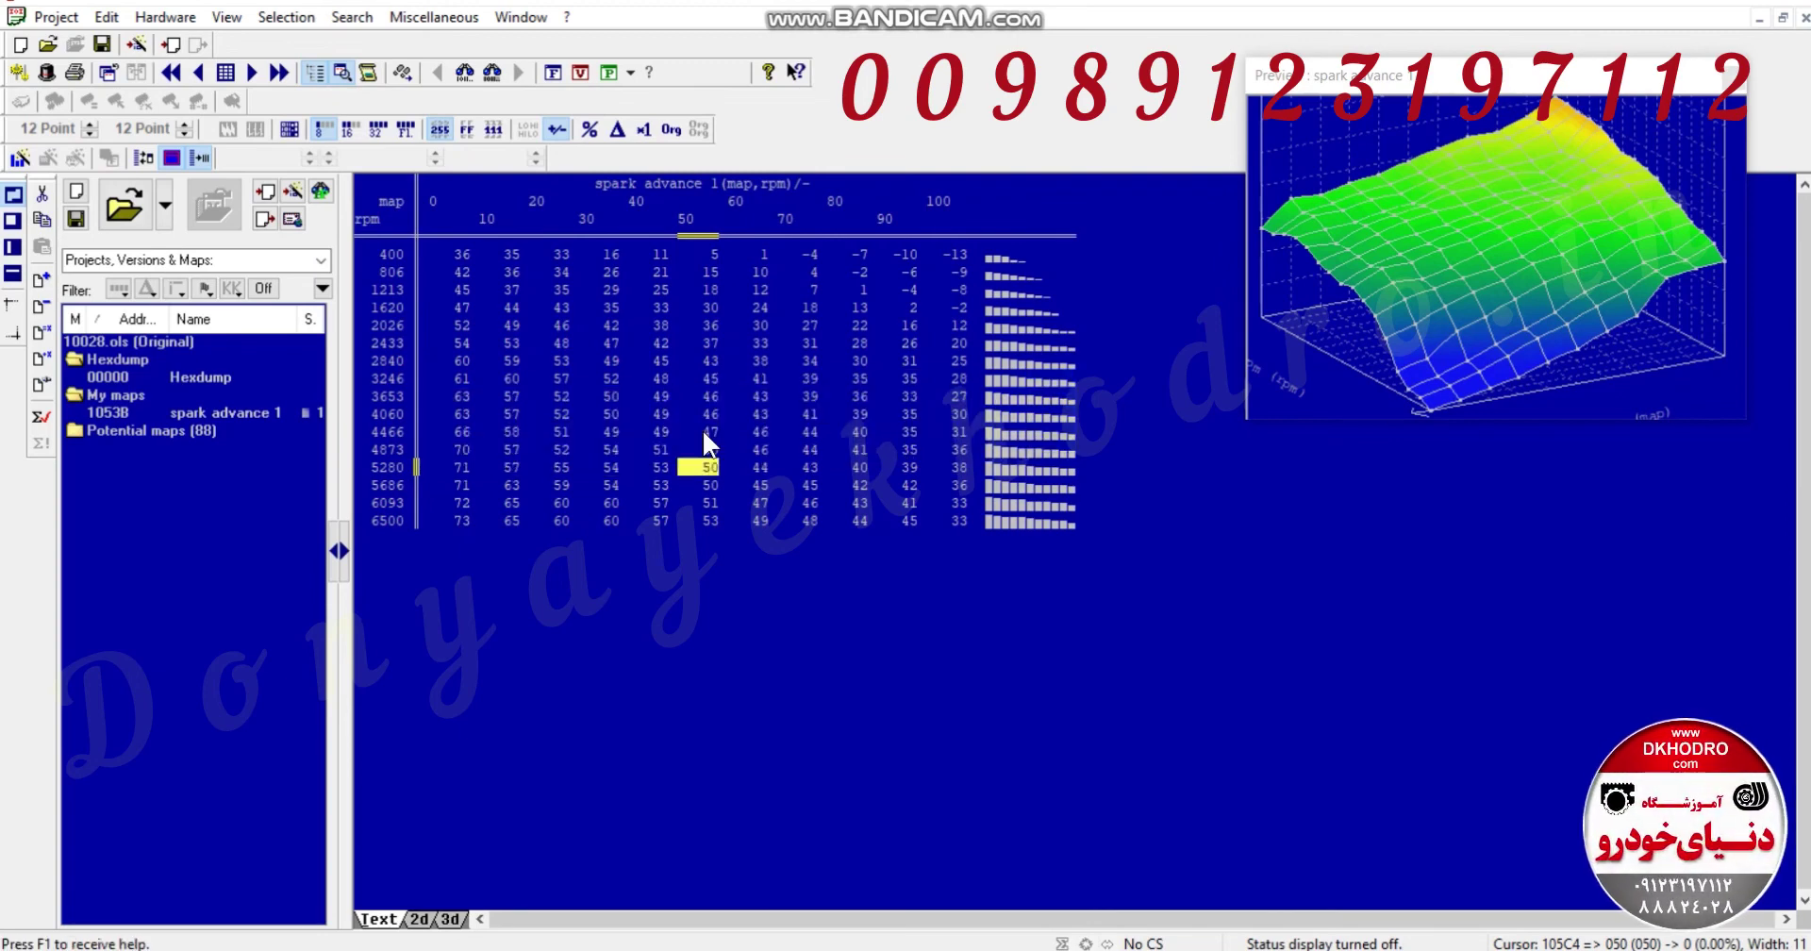
{"action": "left_click", "coordinate": [13, 220]}
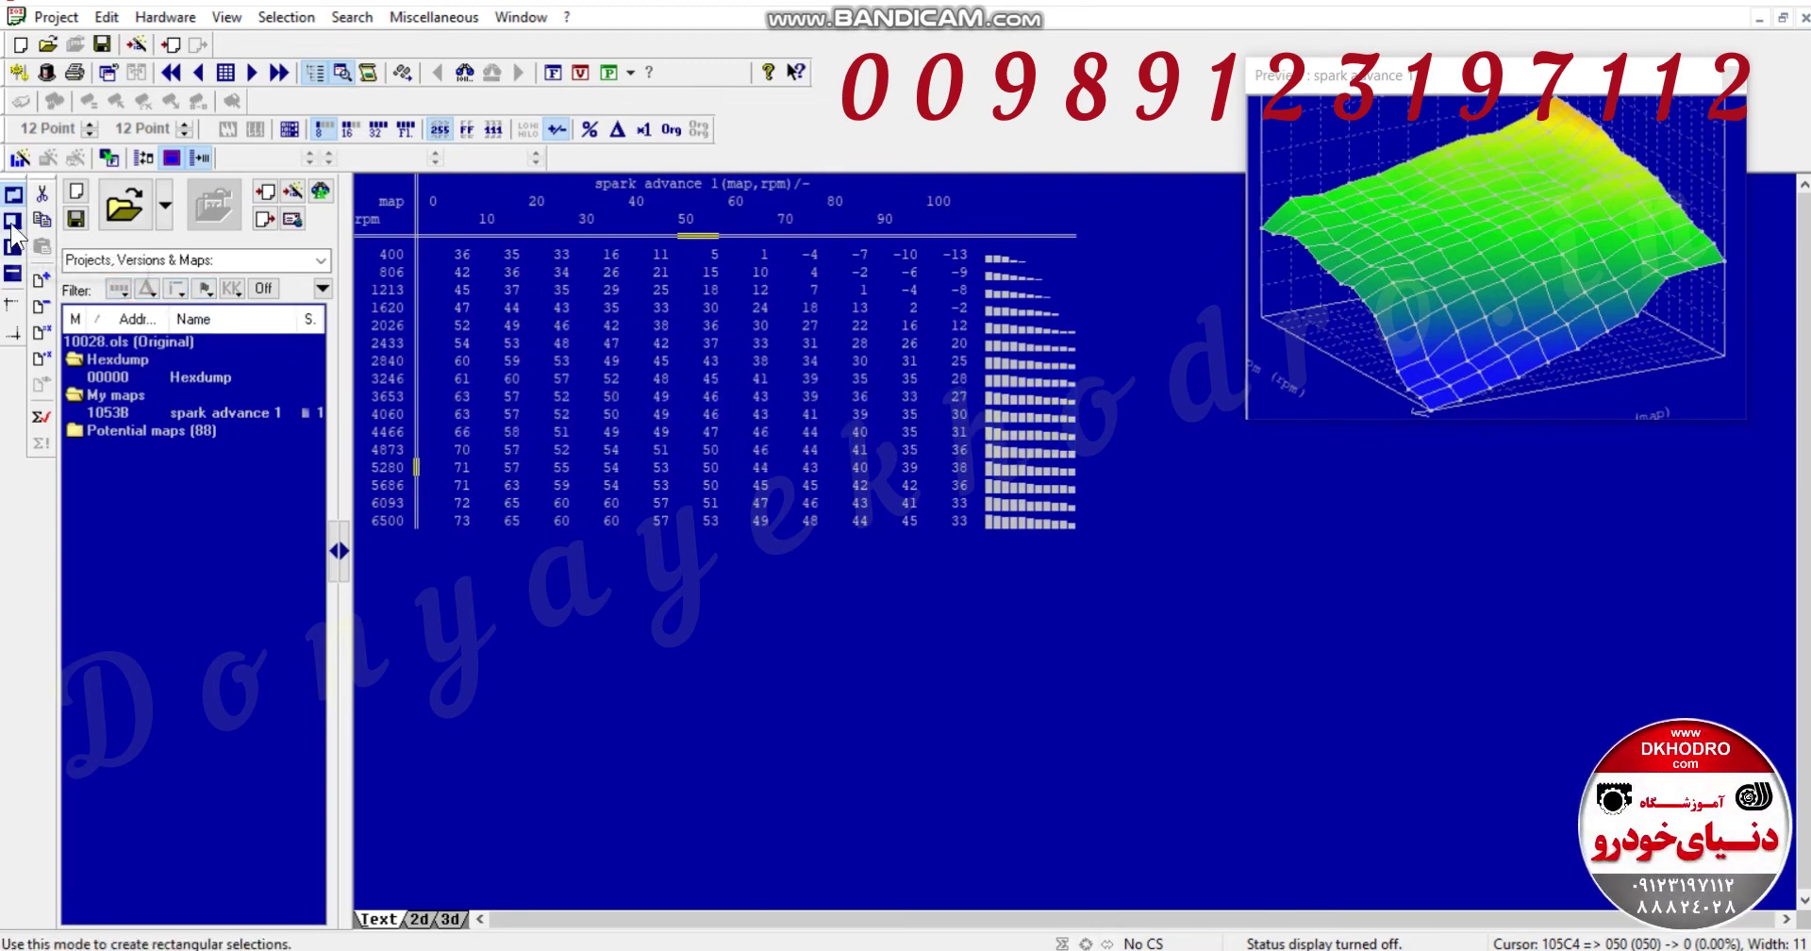
Adjust the map 40–100 × rpm 2840–6500 block with +/-, always allowing protected memory changes.
{"action": "mouse_move", "coordinate": [647, 353]}
{"action": "left_mouse_down"}
{"action": "mouse_move", "coordinate": [666, 472]}
{"action": "mouse_move", "coordinate": [950, 542]}
{"action": "left_mouse_up"}
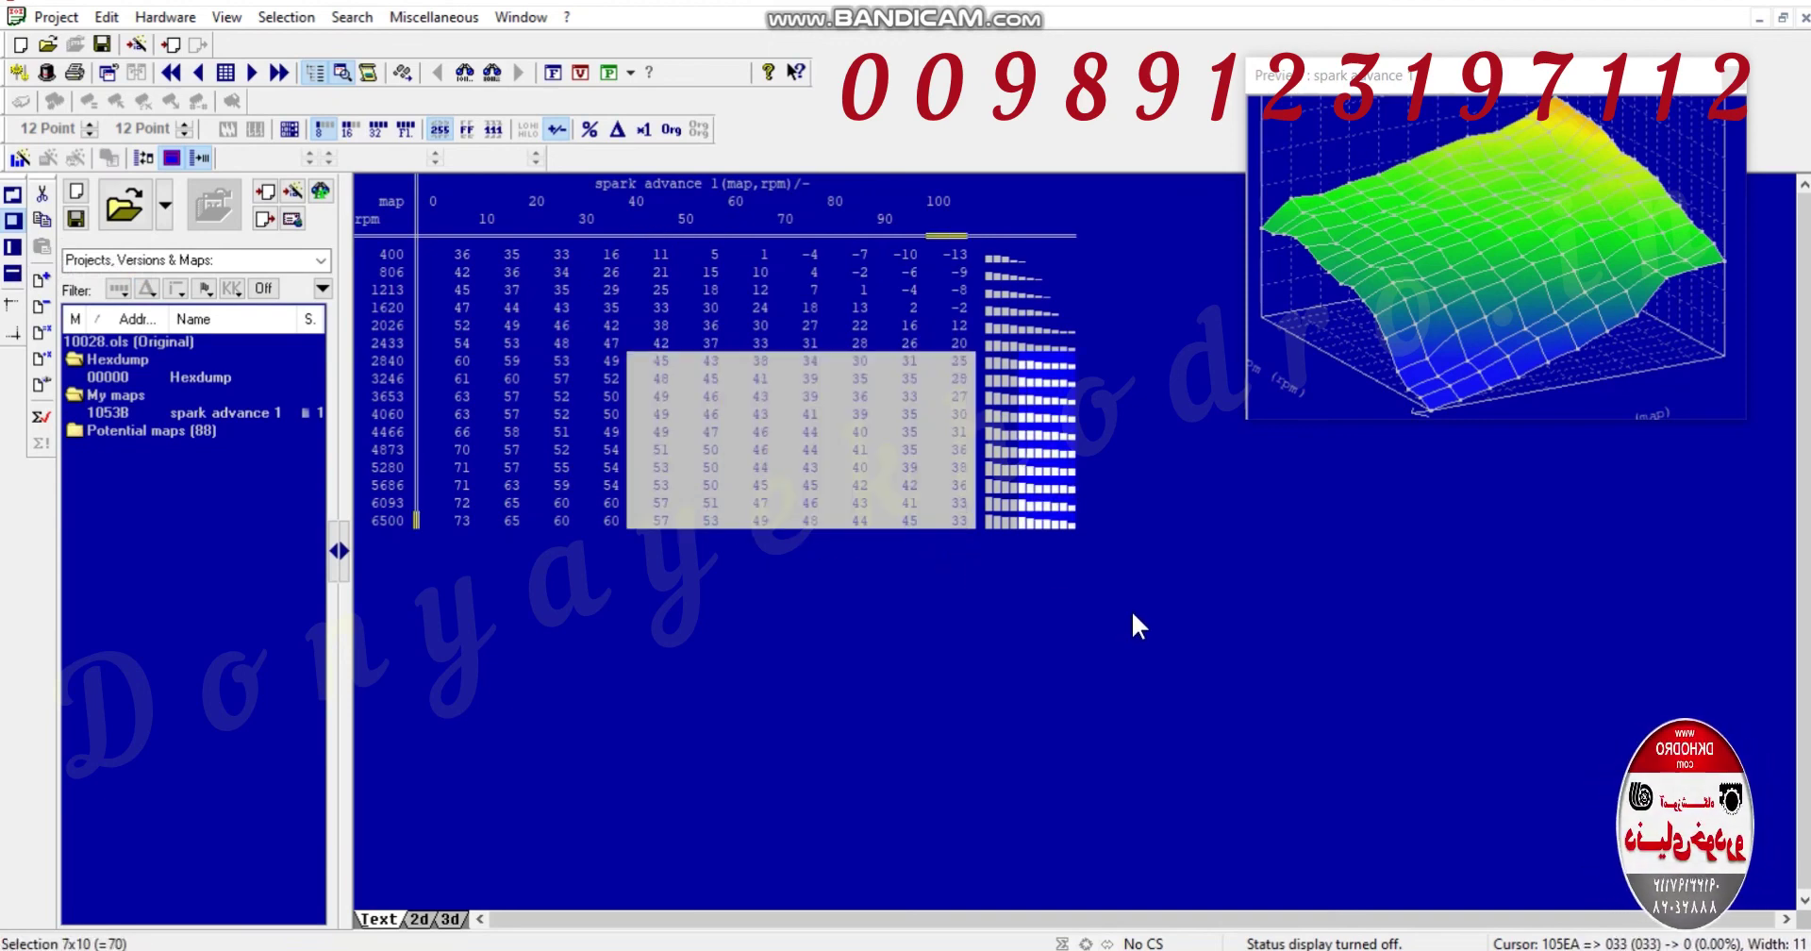
{"action": "key", "text": "plus"}
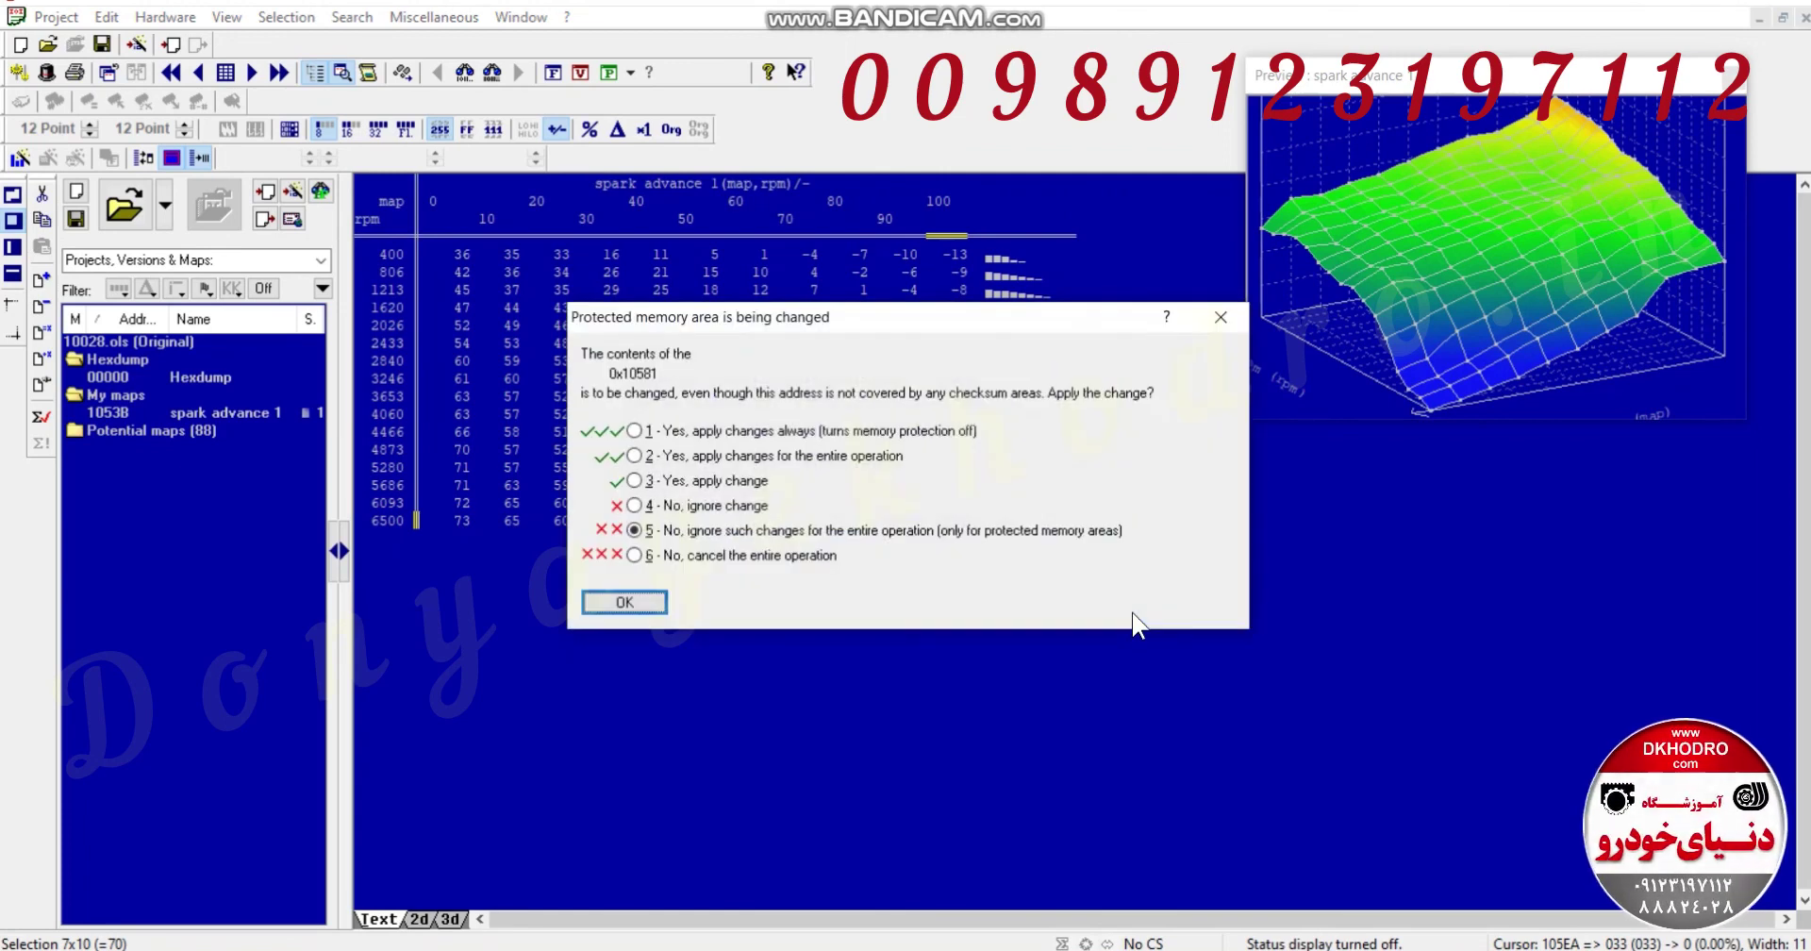
{"action": "left_click", "coordinate": [779, 432]}
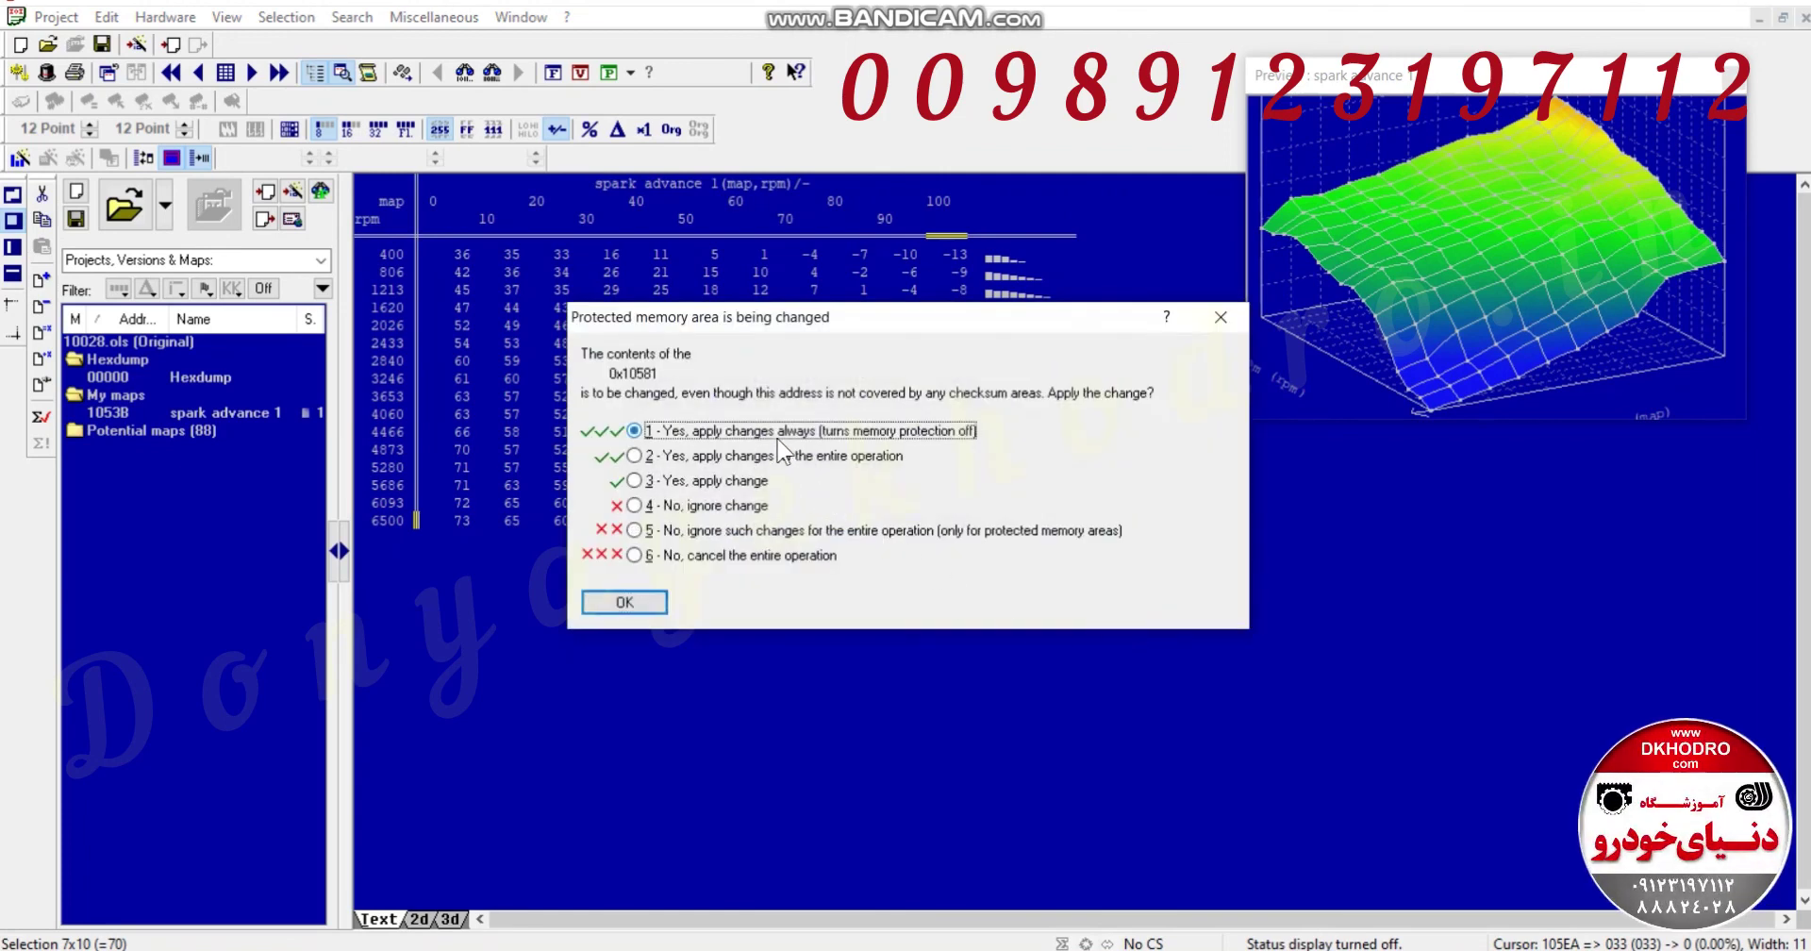
{"action": "left_click", "coordinate": [626, 604]}
{"action": "key", "text": "plus"}
{"action": "key", "text": "plus"}
{"action": "key", "text": "plus"}
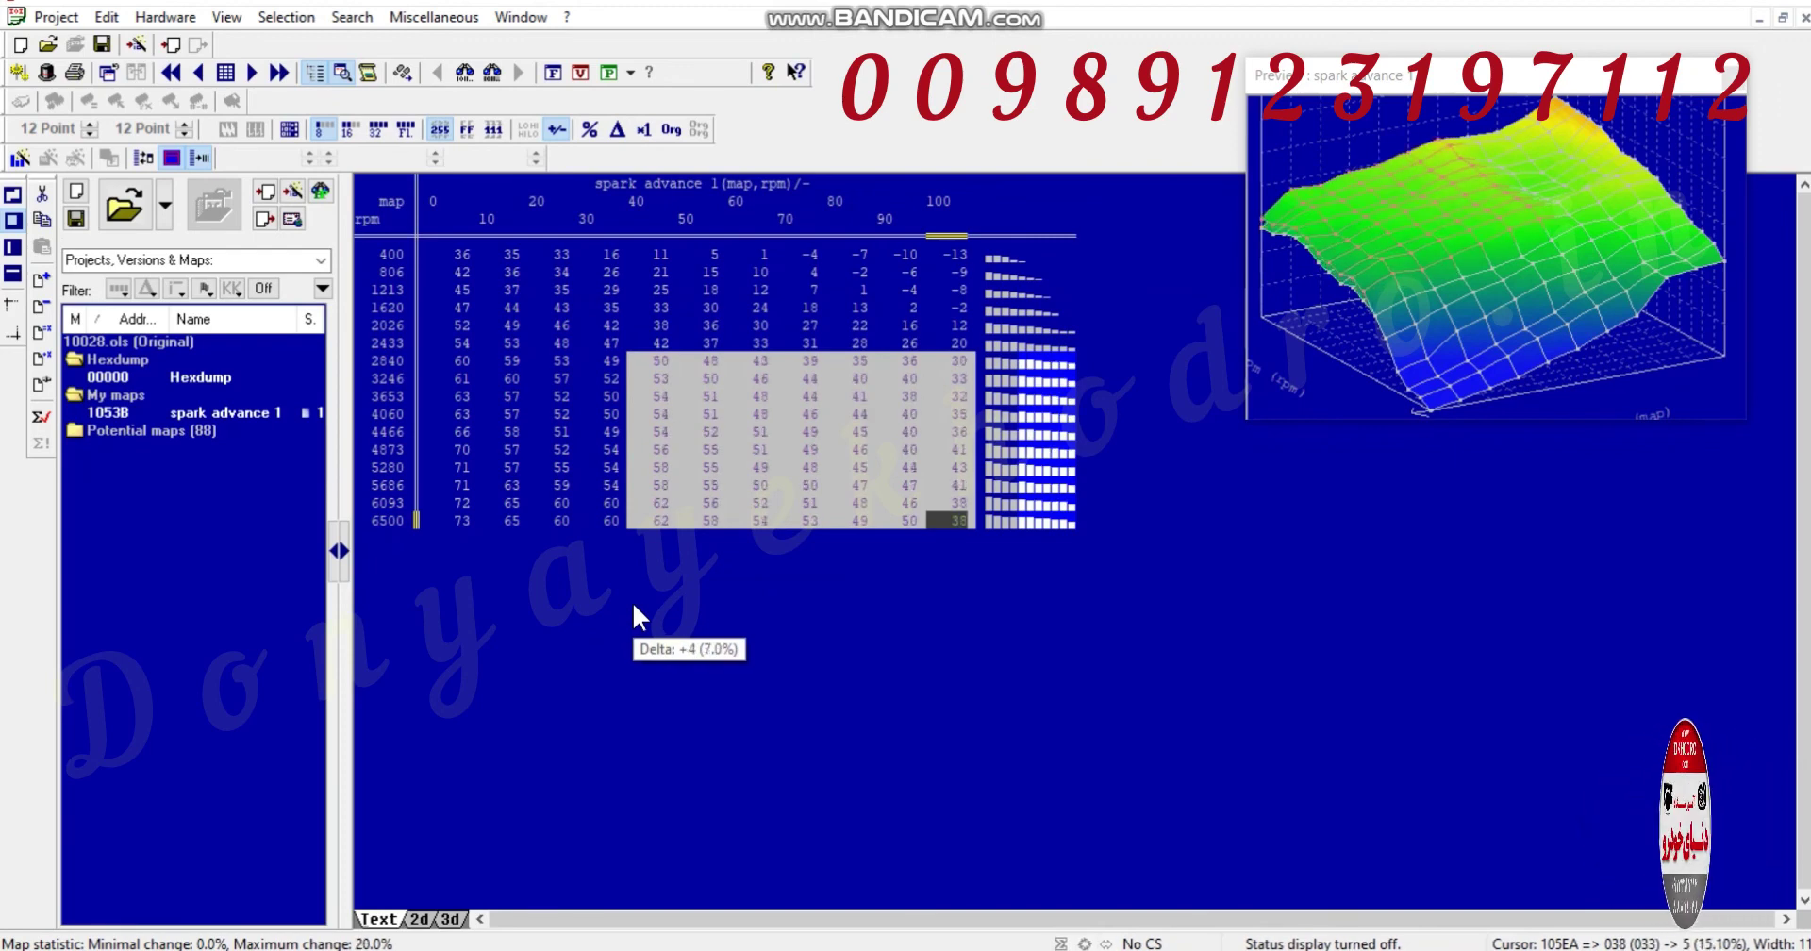
{"action": "key", "text": "minus"}
{"action": "key", "text": "minus"}
{"action": "key", "text": "minus"}
{"action": "key", "text": "minus"}
{"action": "key", "text": "minus"}
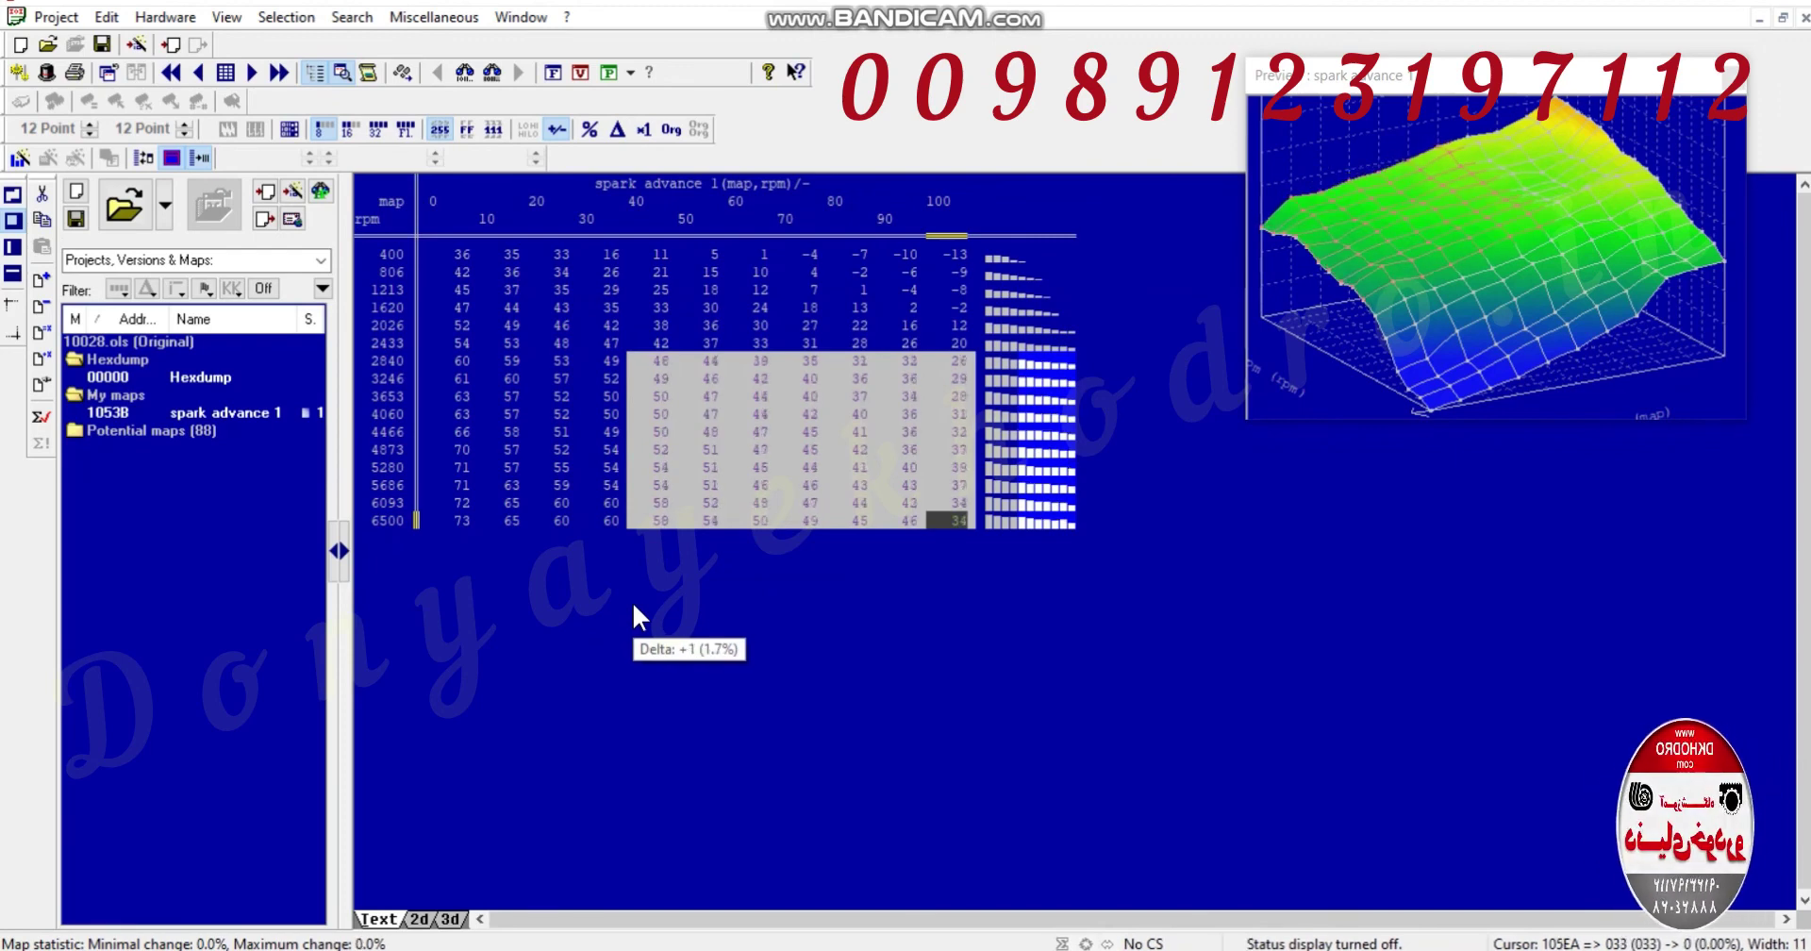